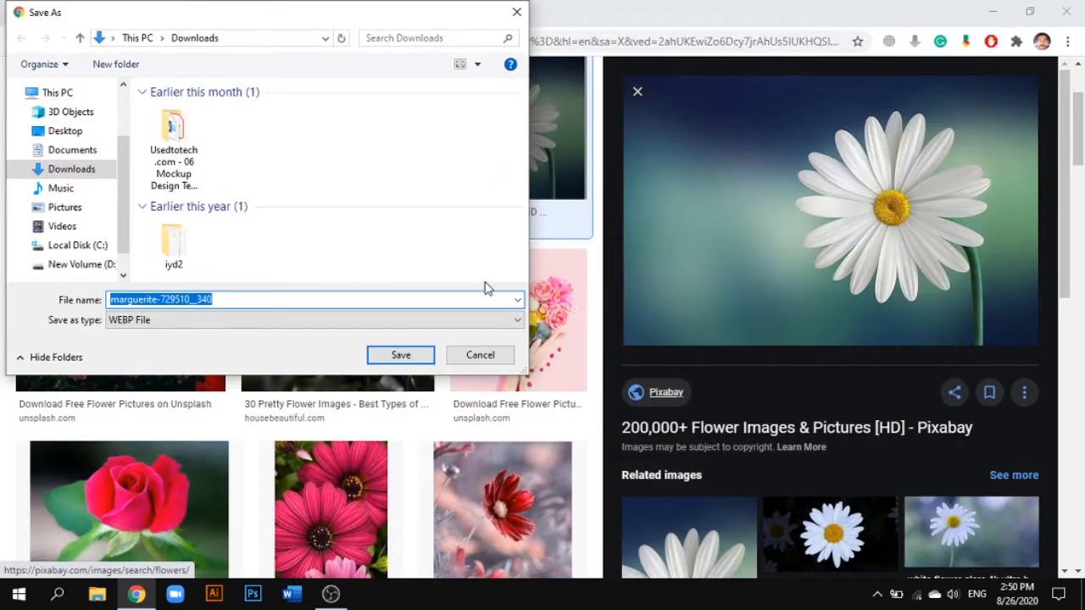
- Cancel the pending save, dismiss the download notification, and start saving the white daisy image again
click(480, 354)
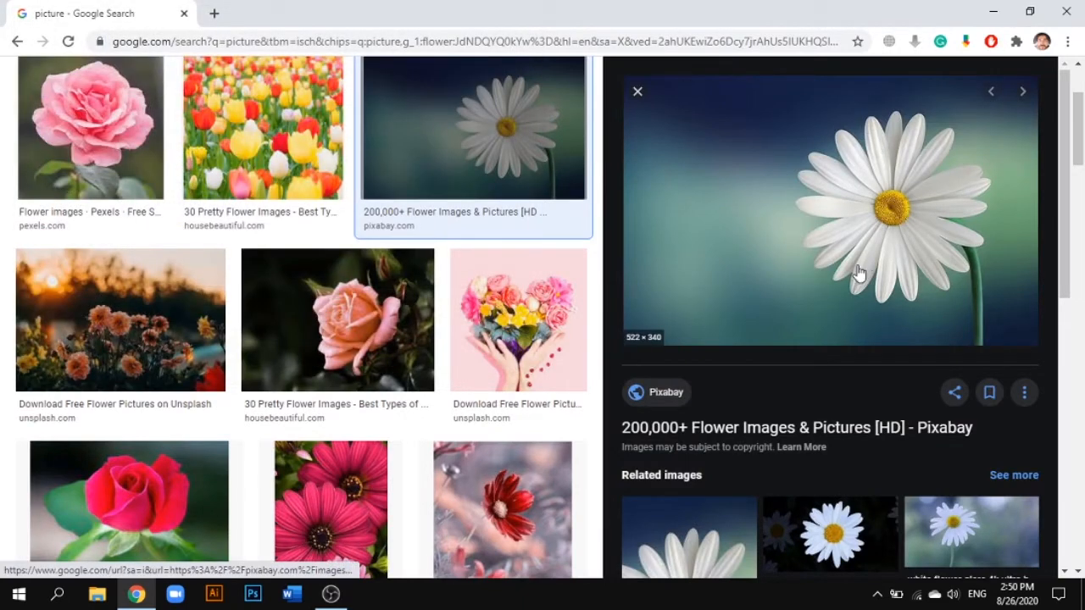
right_click(773, 210)
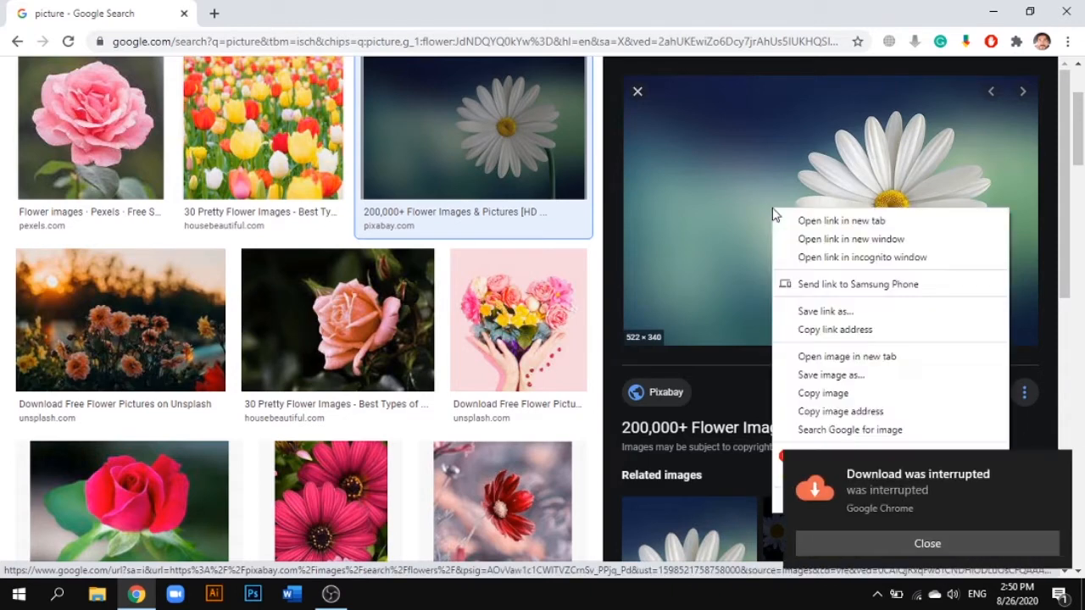
click(1053, 468)
right_click(829, 318)
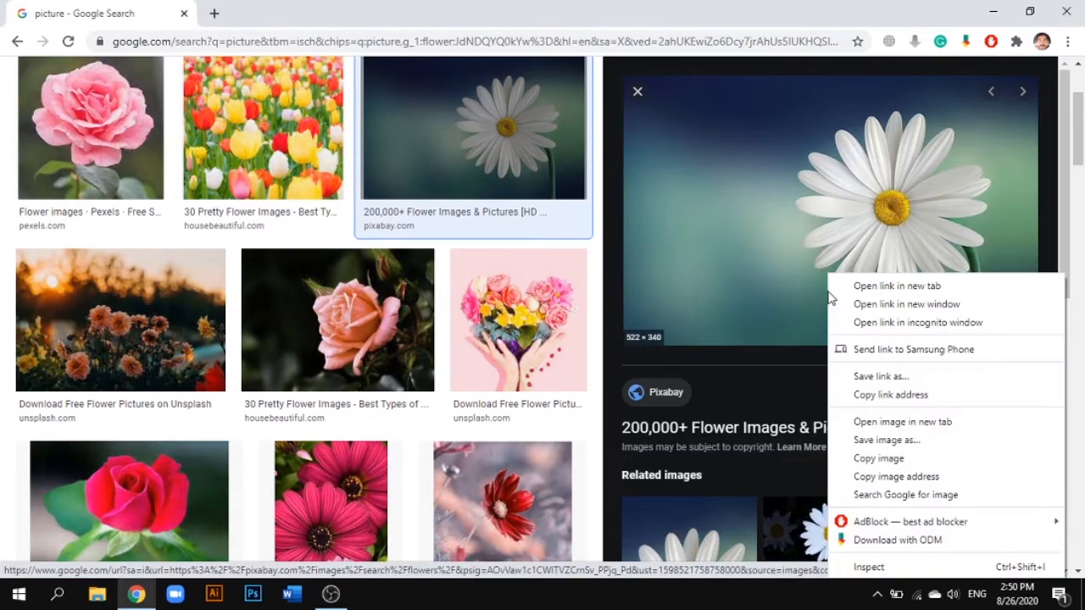
click(886, 440)
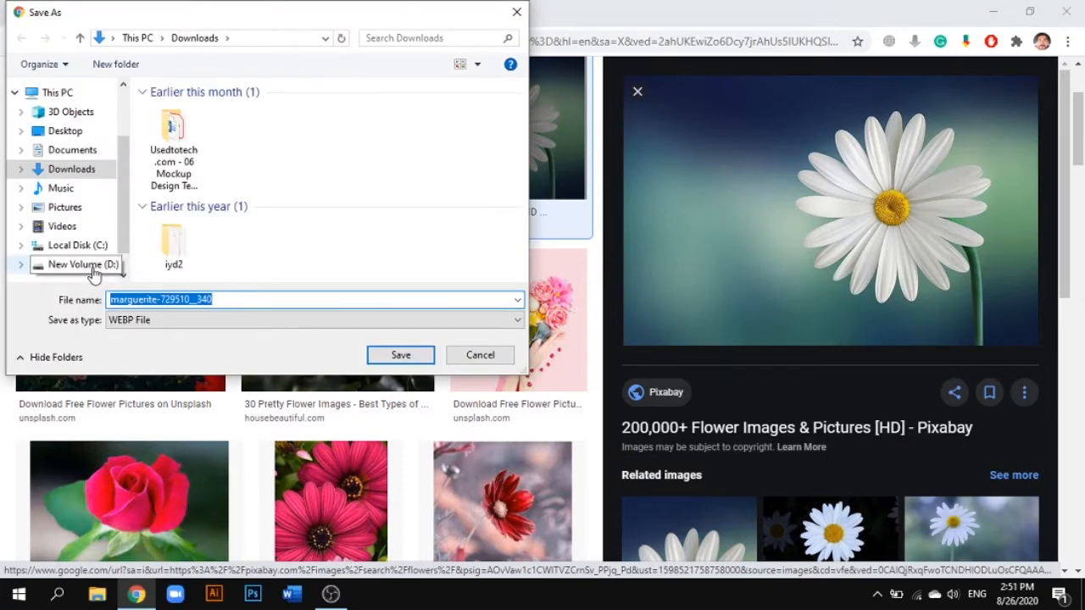
- Browse to the personally named folder on New Volume (D:) as the save location for the daisy image
click(85, 264)
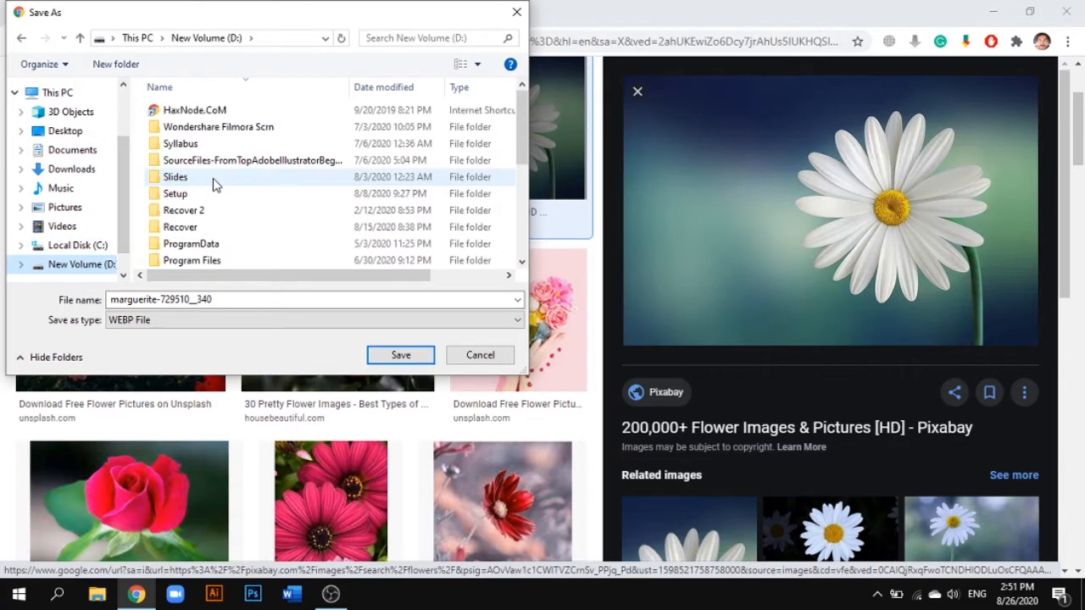
click(212, 184)
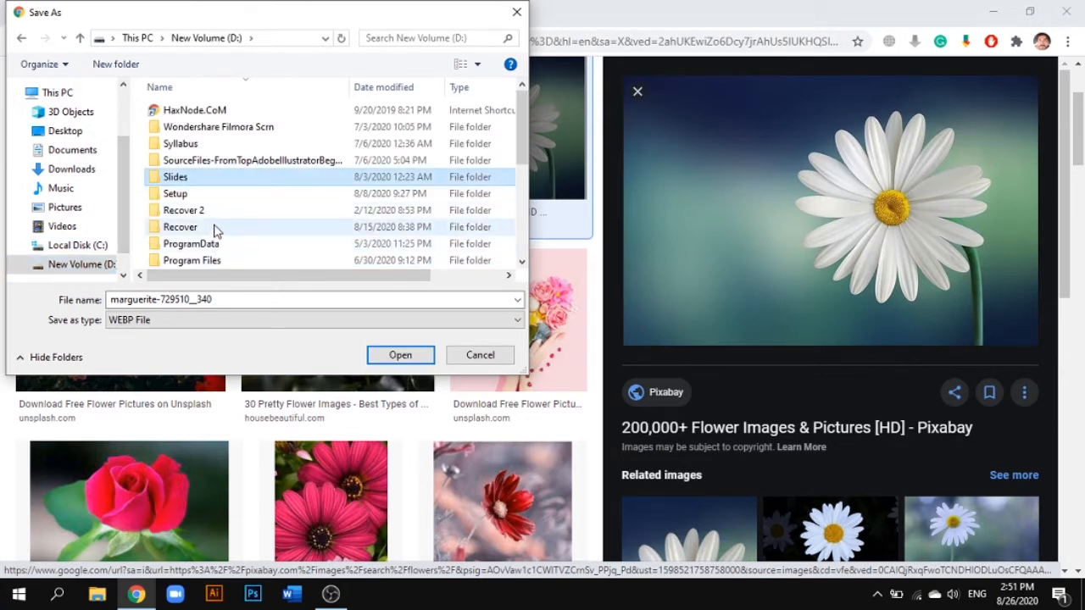
scroll(218, 222, down, 5)
click(219, 213)
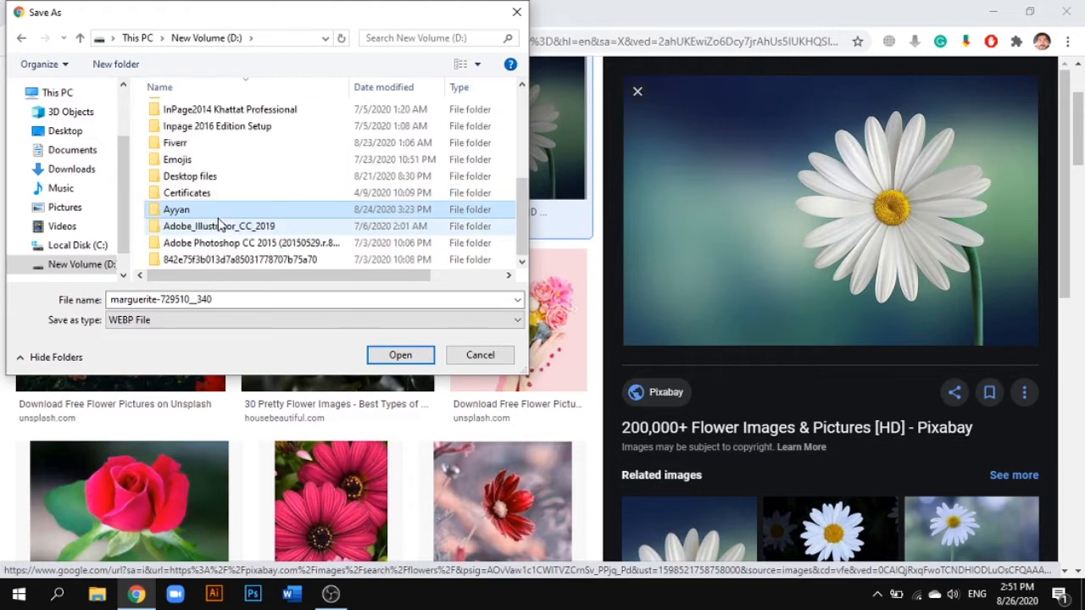
key(Return)
- Save the daisy image as marguerite-729510__340 in the channel subfolder
key(Down)
key(Down)
key(Down)
key(Down)
key(Down)
key(Down)
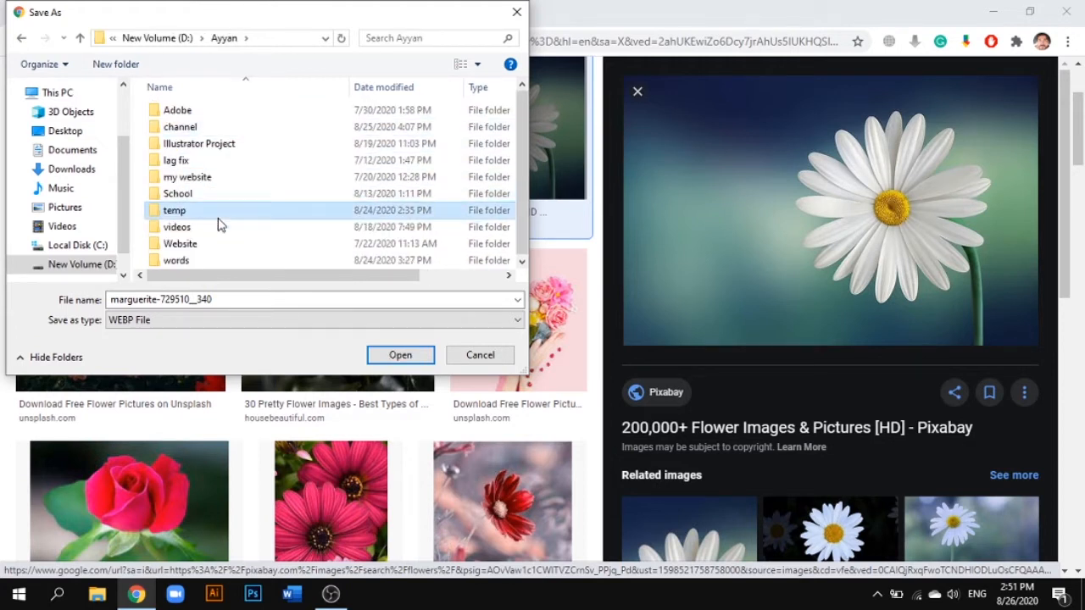
key(Up)
key(Up)
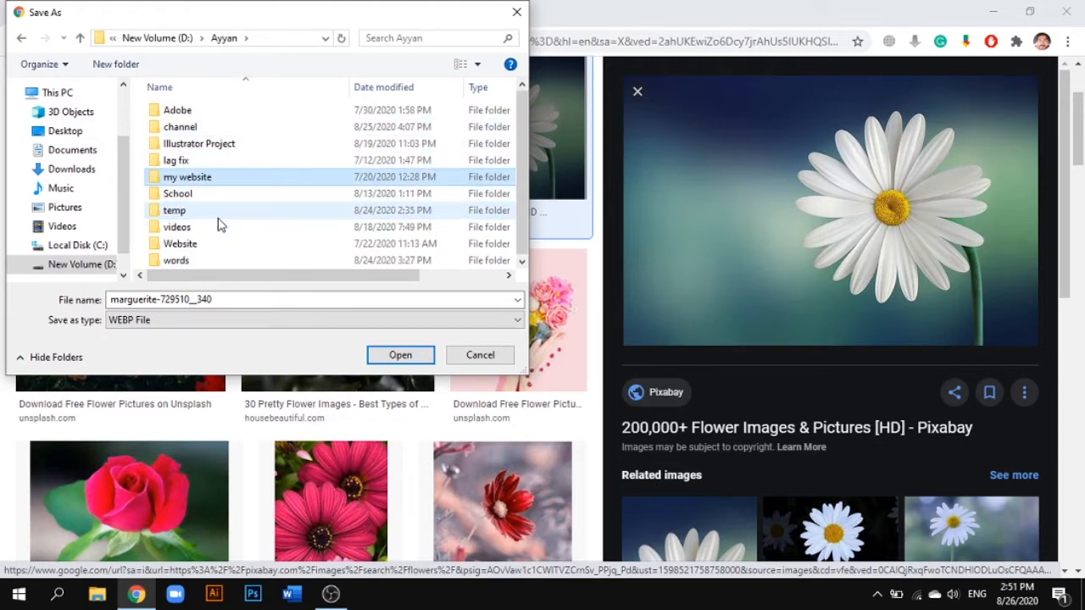
key(Down)
key(Down)
key(Down)
key(Up)
key(Up)
key(i)
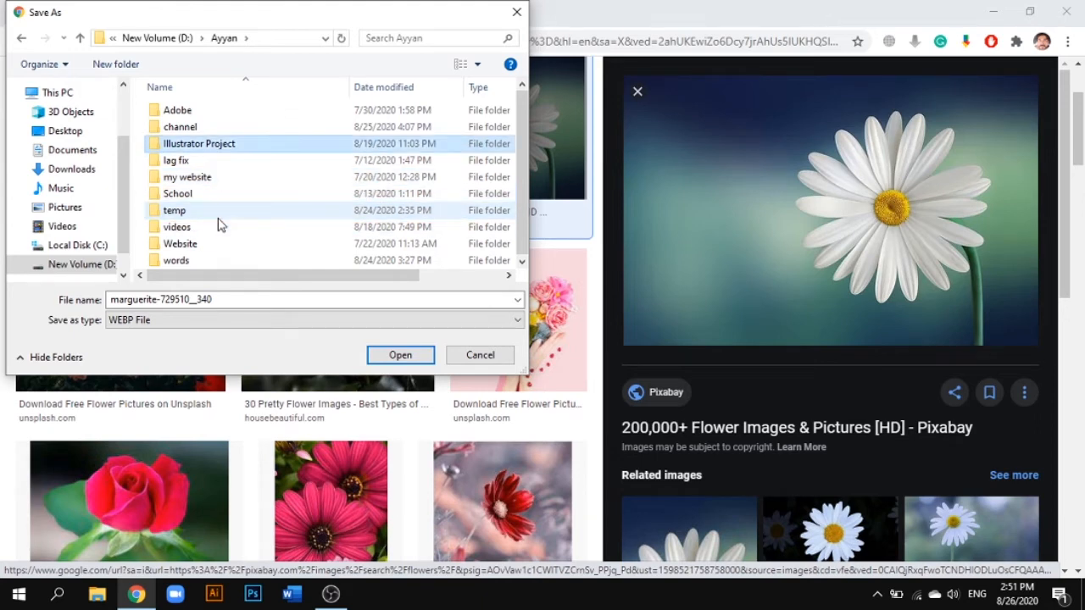
key(Up)
key(Up)
key(Down)
key(Return)
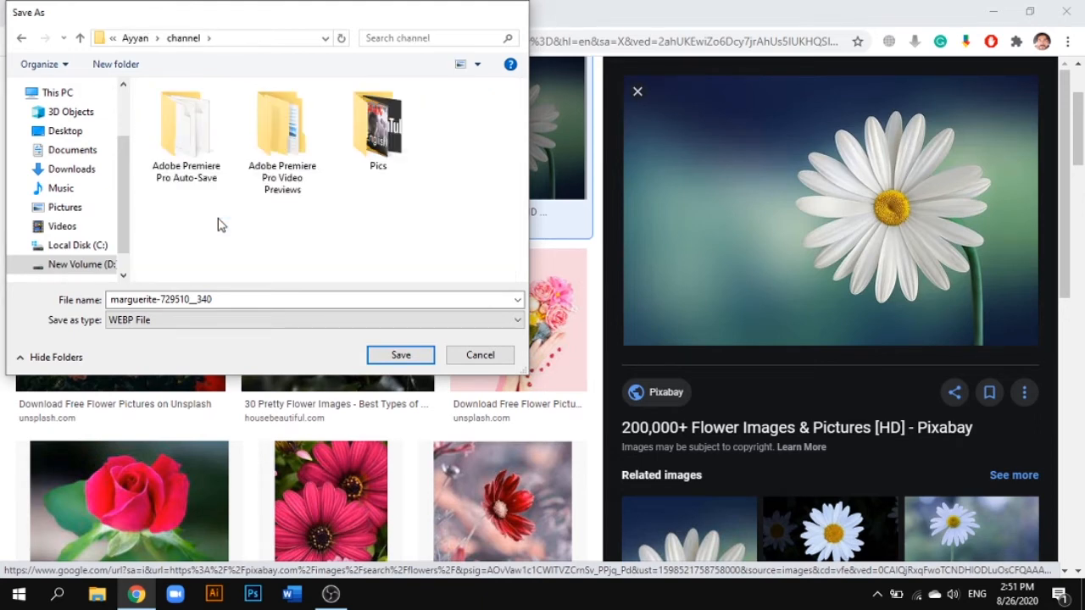
key(Return)
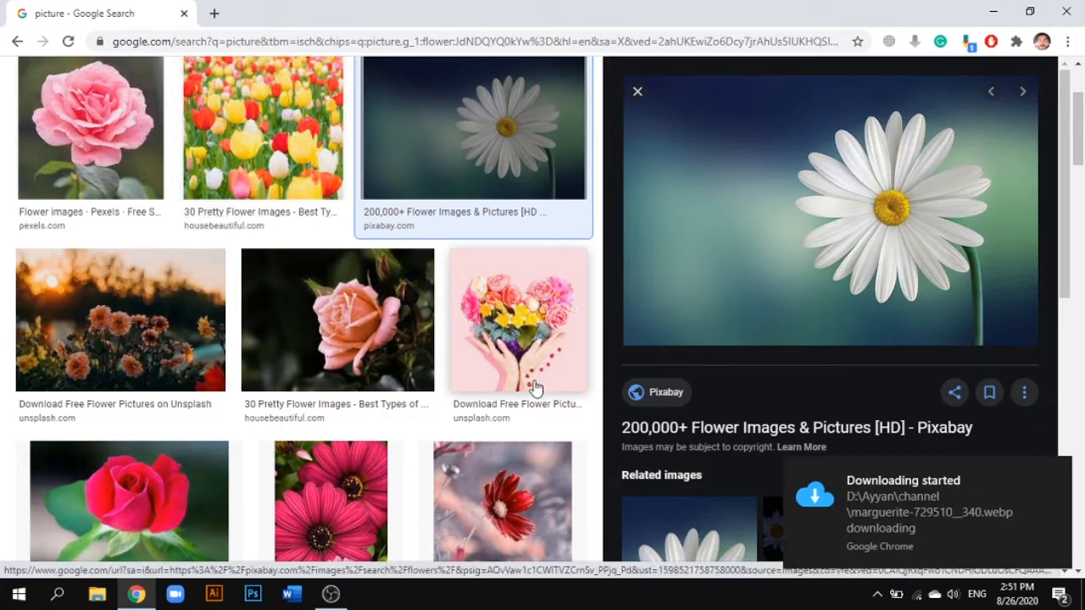
- Open the pink rose result from Pexels and start saving its full preview image
click(357, 317)
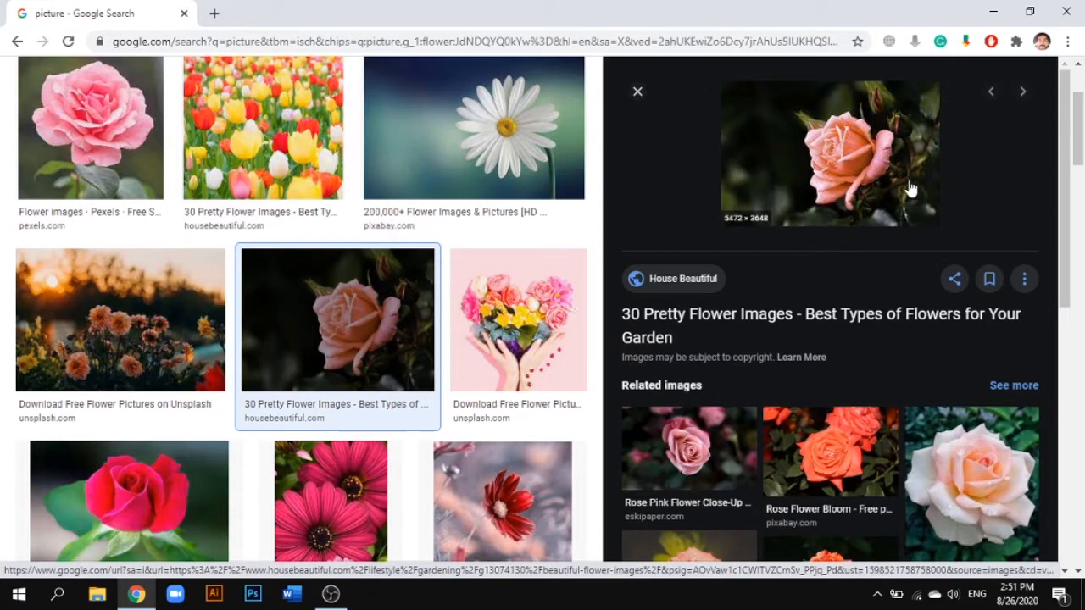
scroll(114, 238, up, 1)
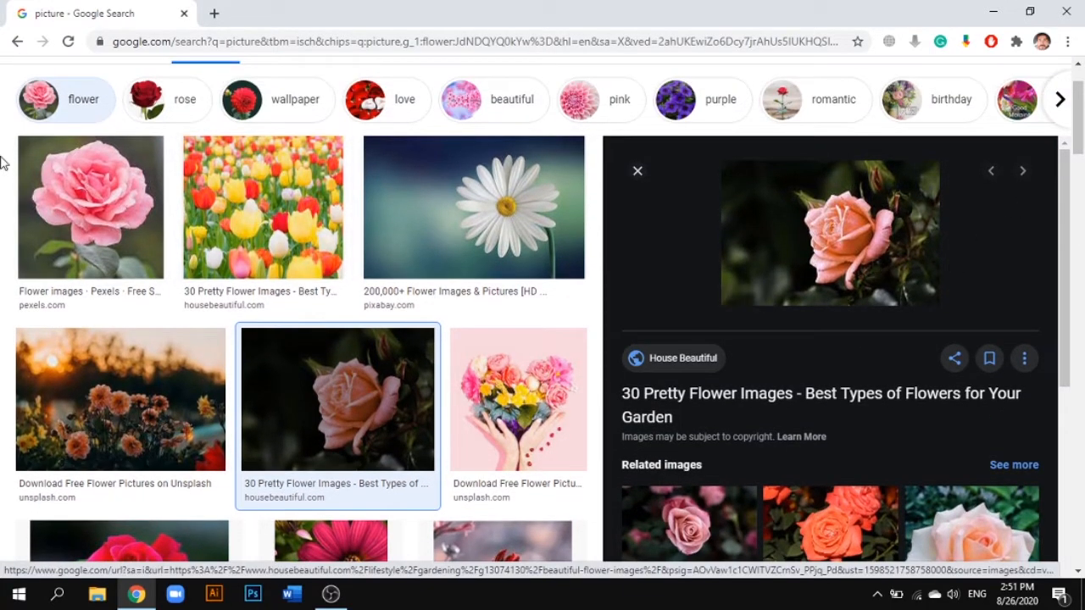
click(75, 224)
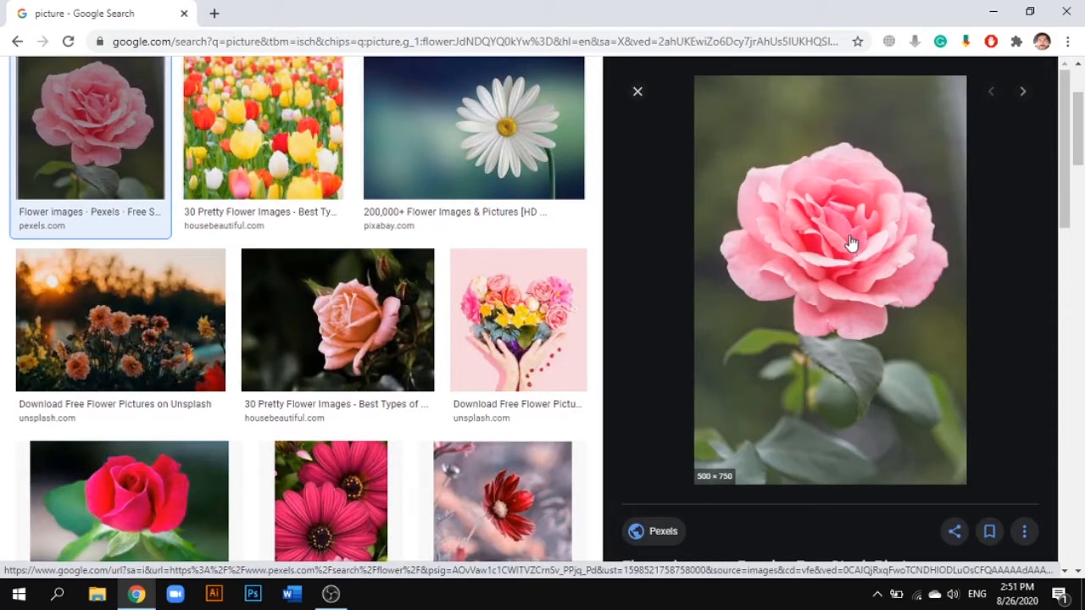
right_click(851, 241)
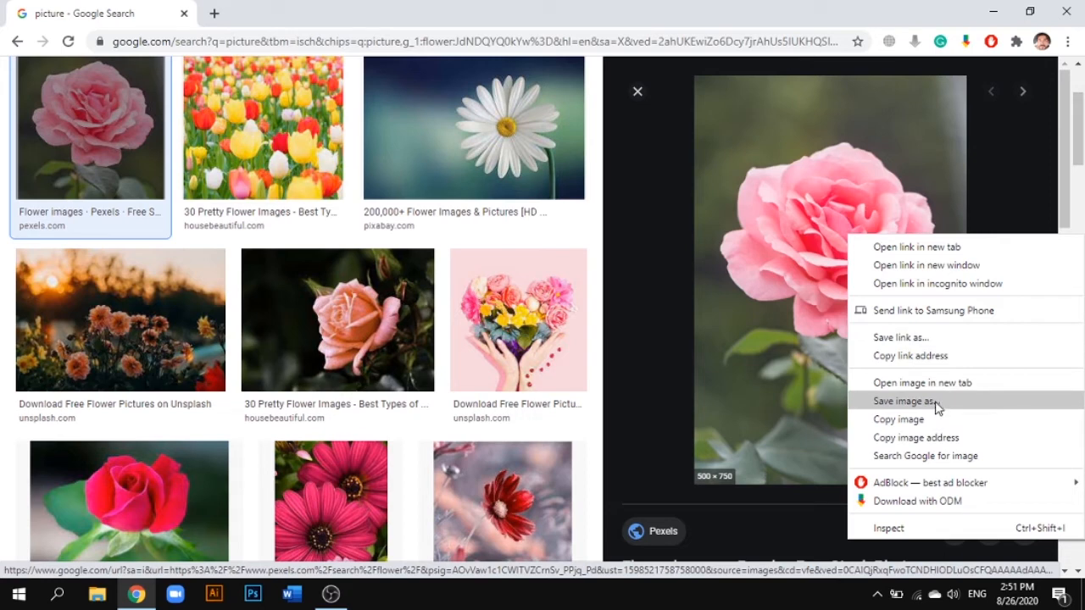
click(904, 401)
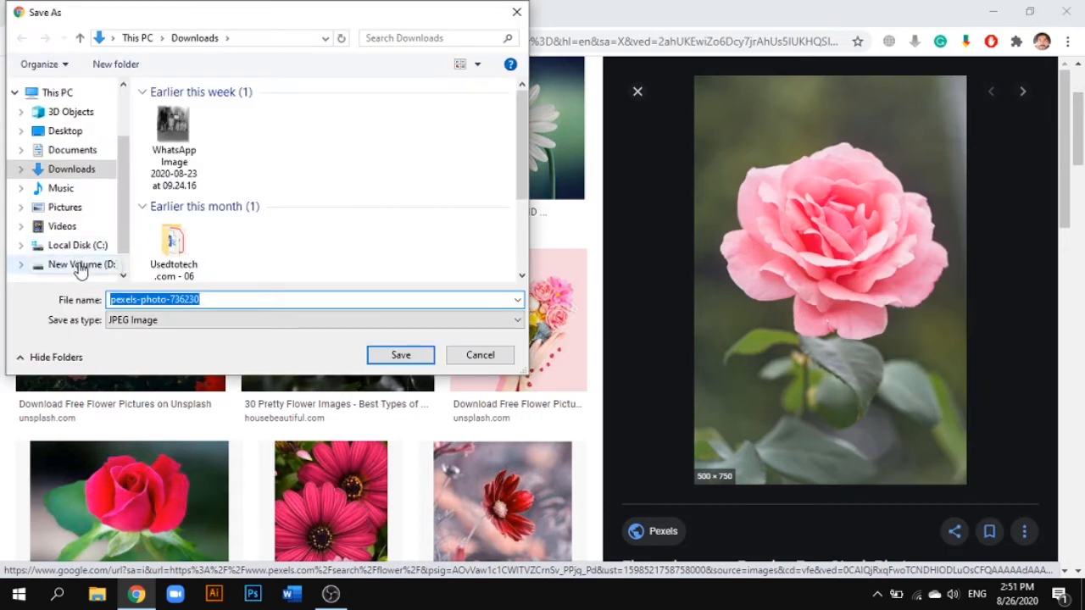
- Save the rose image as pexels-photo-736230 in the channel subfolder of the personally named folder on New Volume (D:)
click(81, 266)
click(372, 158)
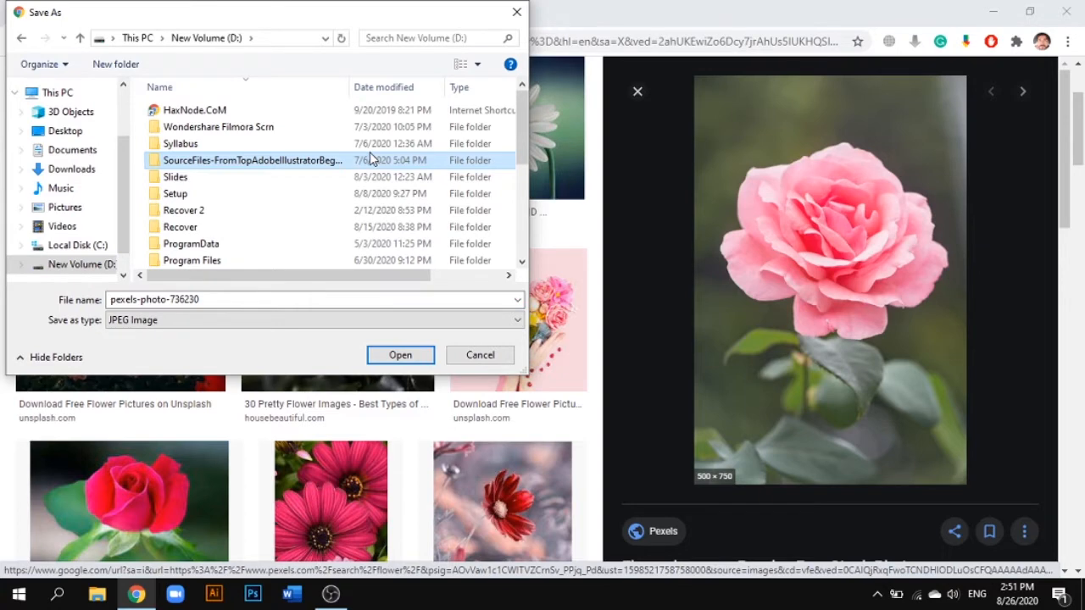
key(a)
key(Return)
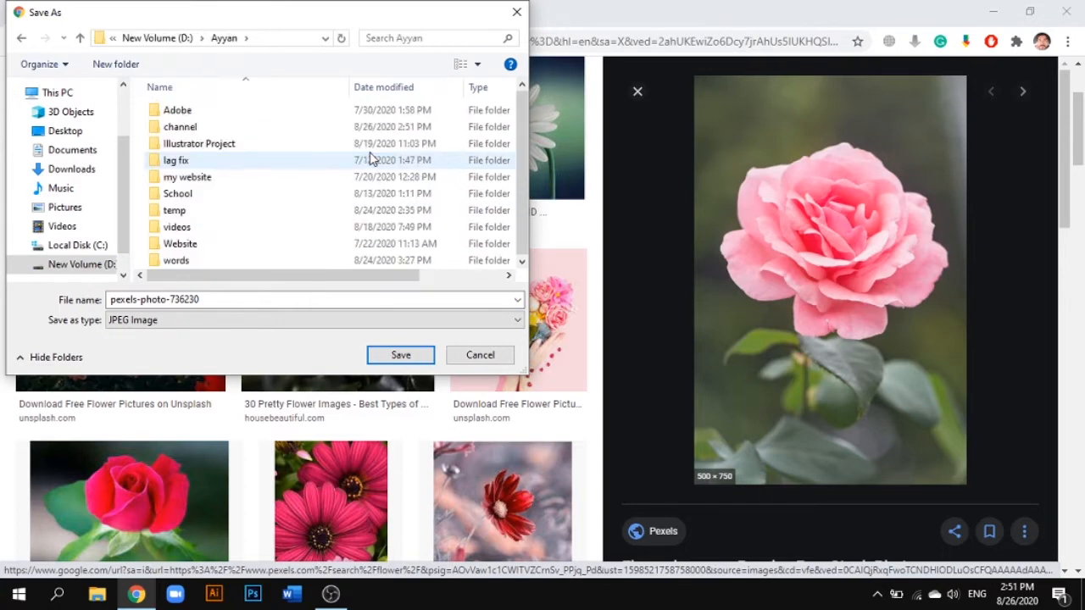
key(c)
key(Return)
key(Return)
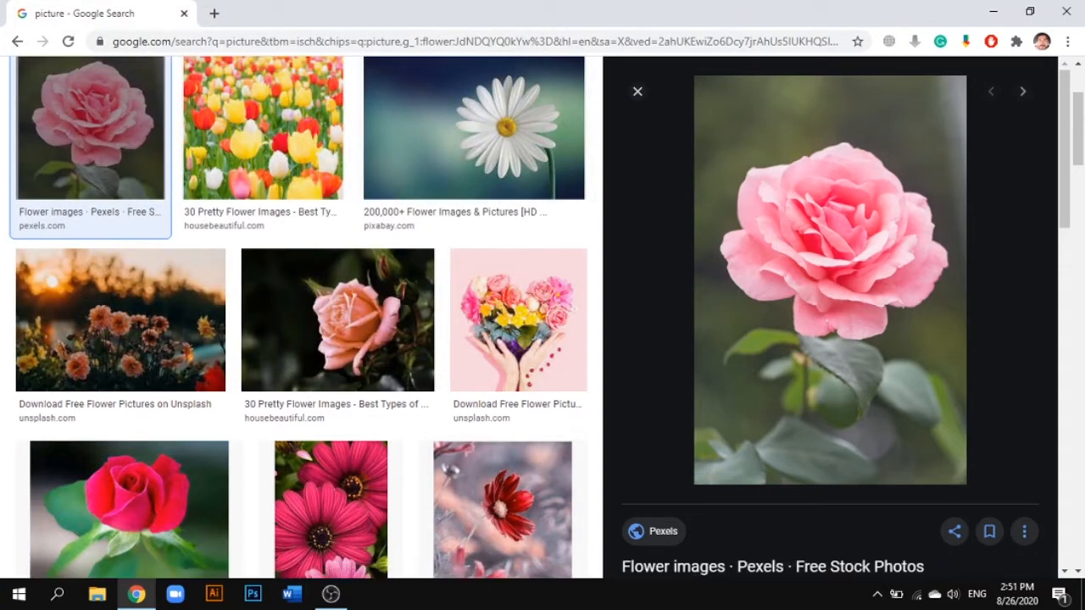
click(330, 594)
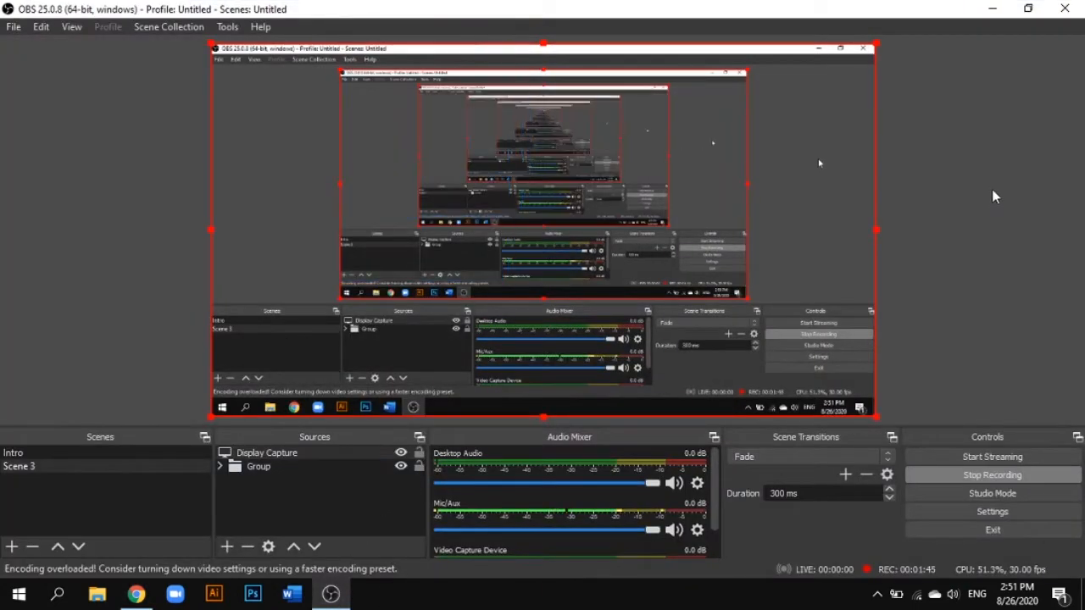
click(250, 513)
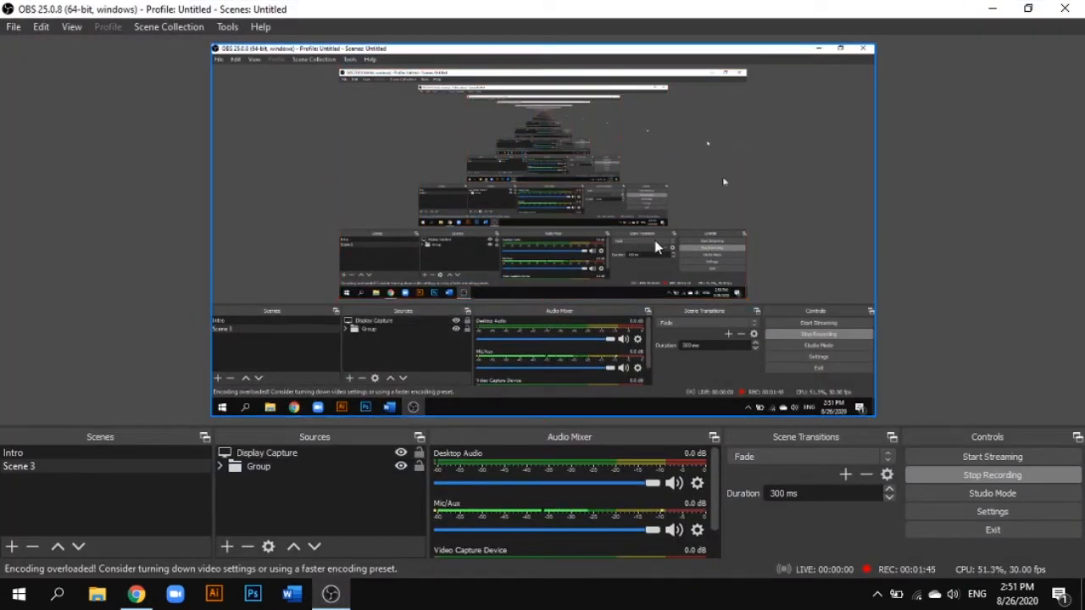
click(224, 550)
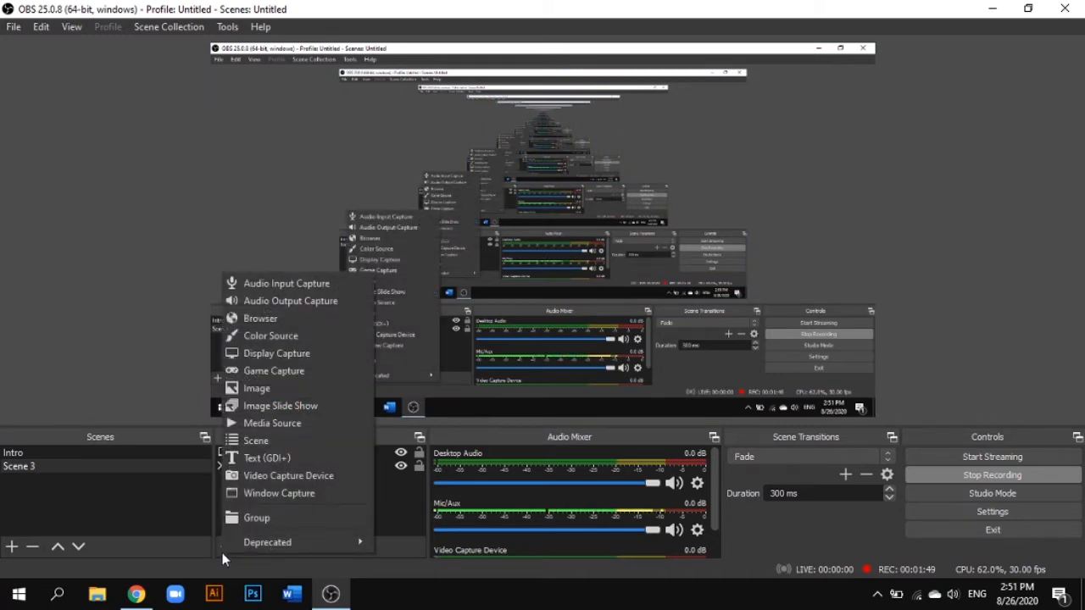
click(45, 420)
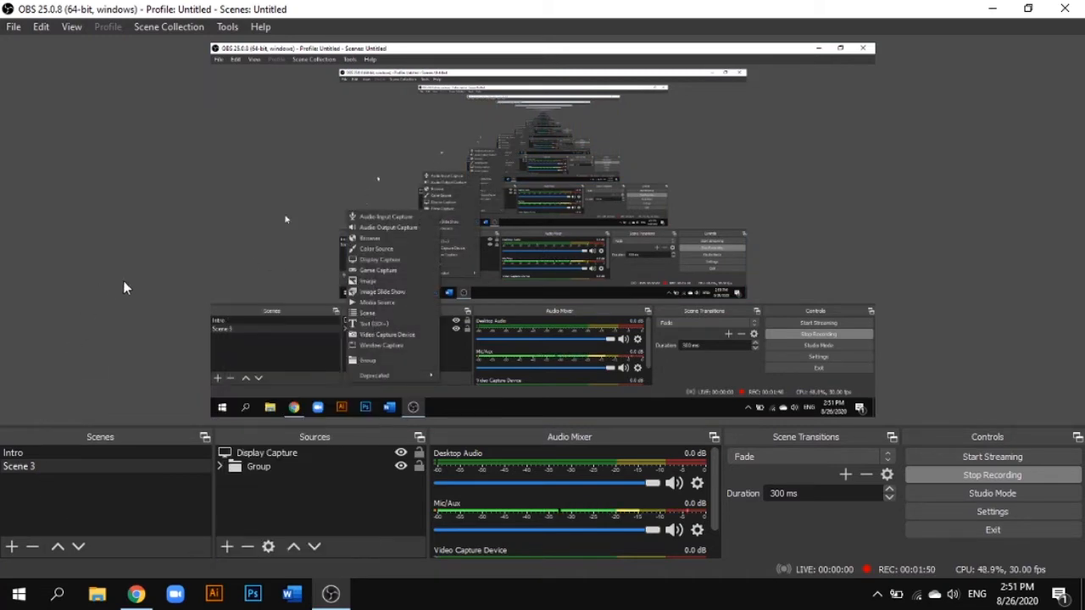
click(994, 10)
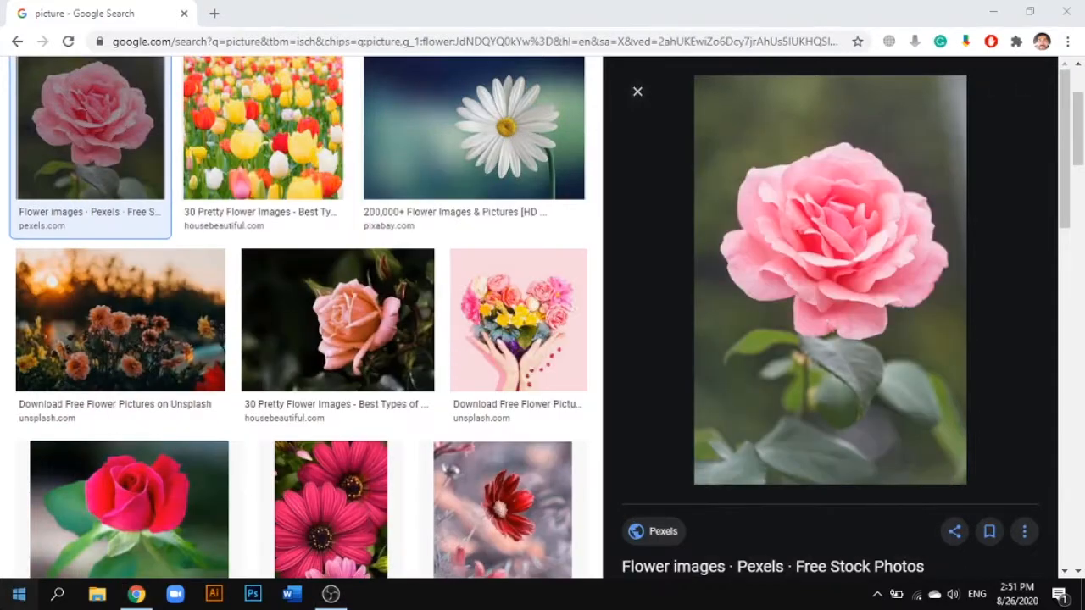
- Search Windows for paint.net and launch the application
click(19, 594)
text([p)
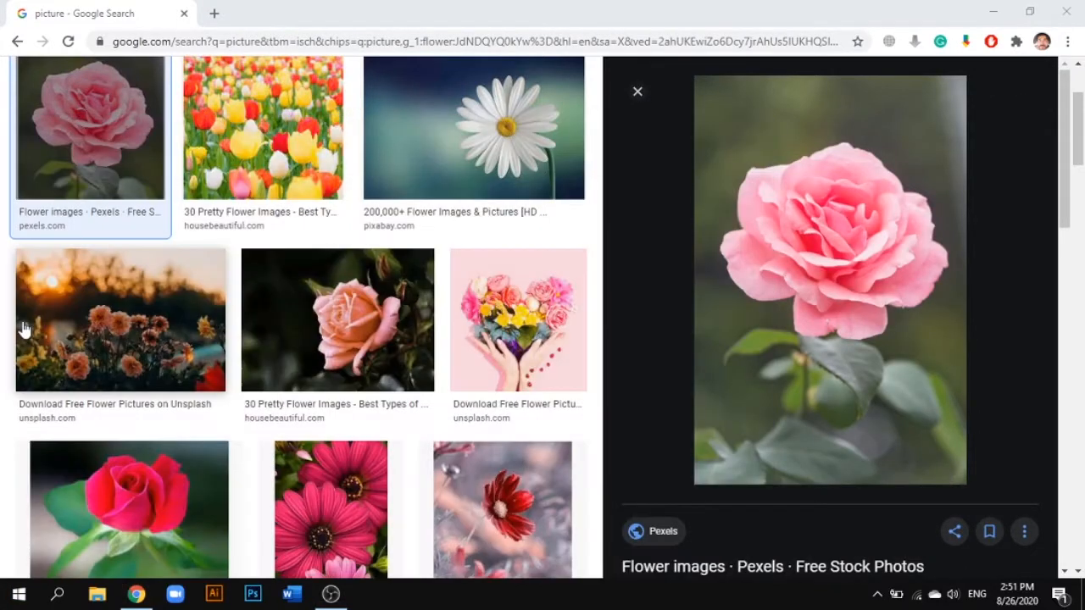
key(BackSpace)
key(BackSpace)
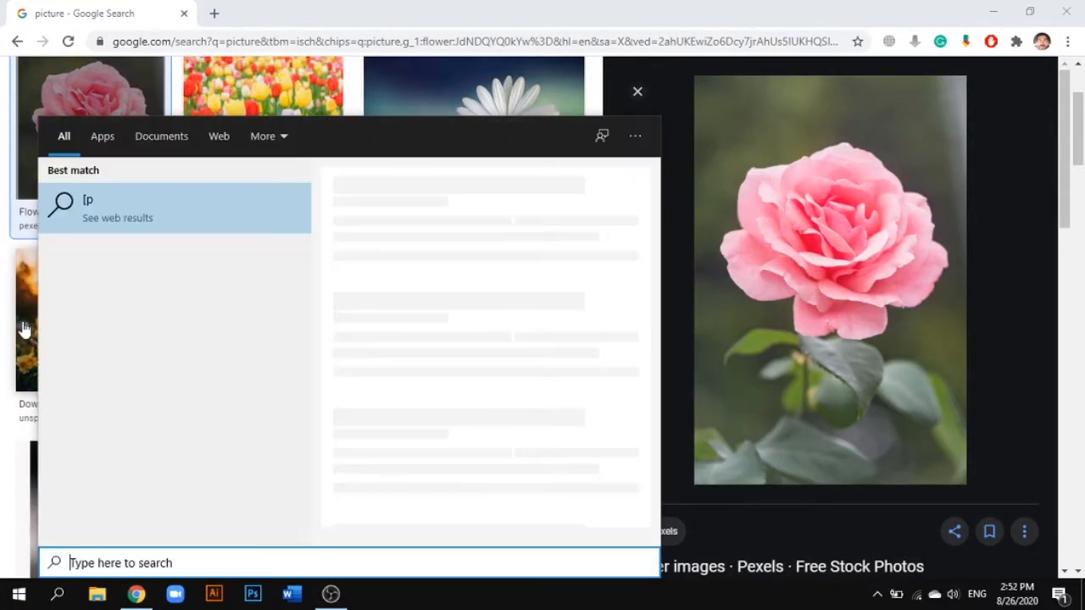
text(pain)
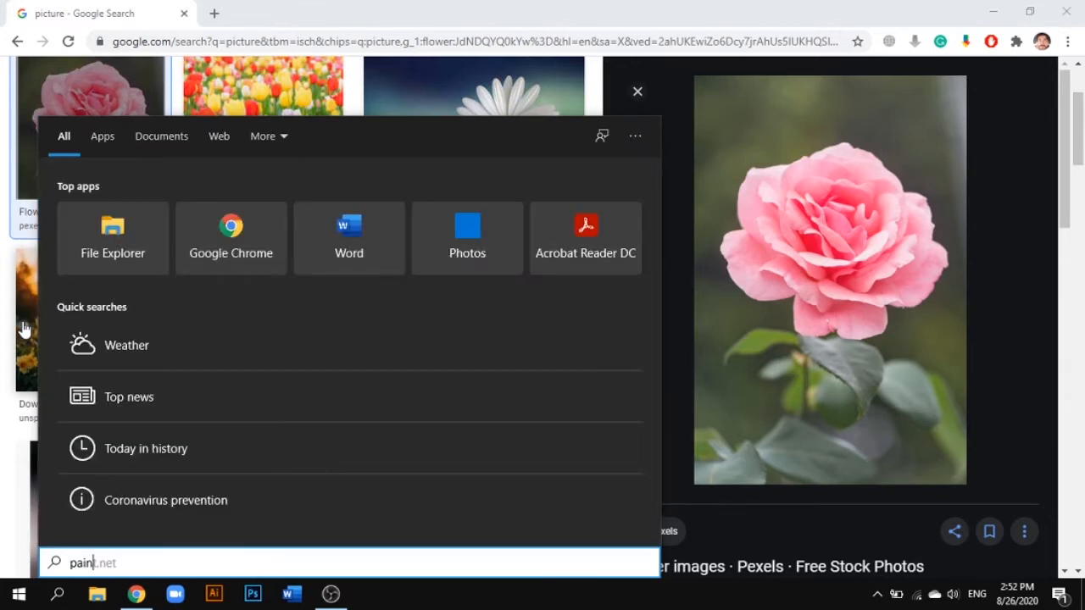
text(t)
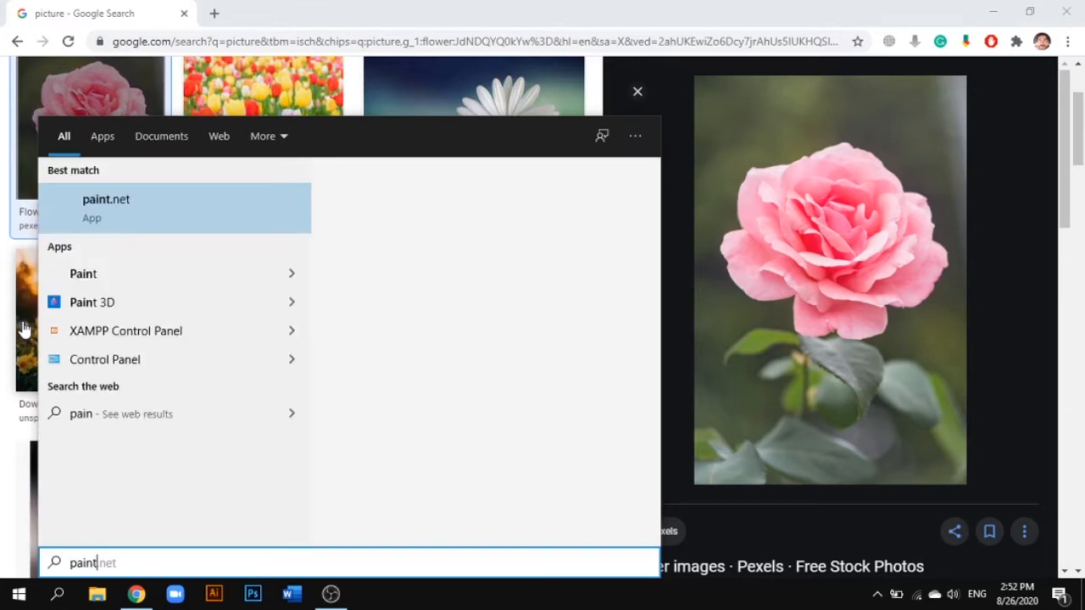
text(.net)
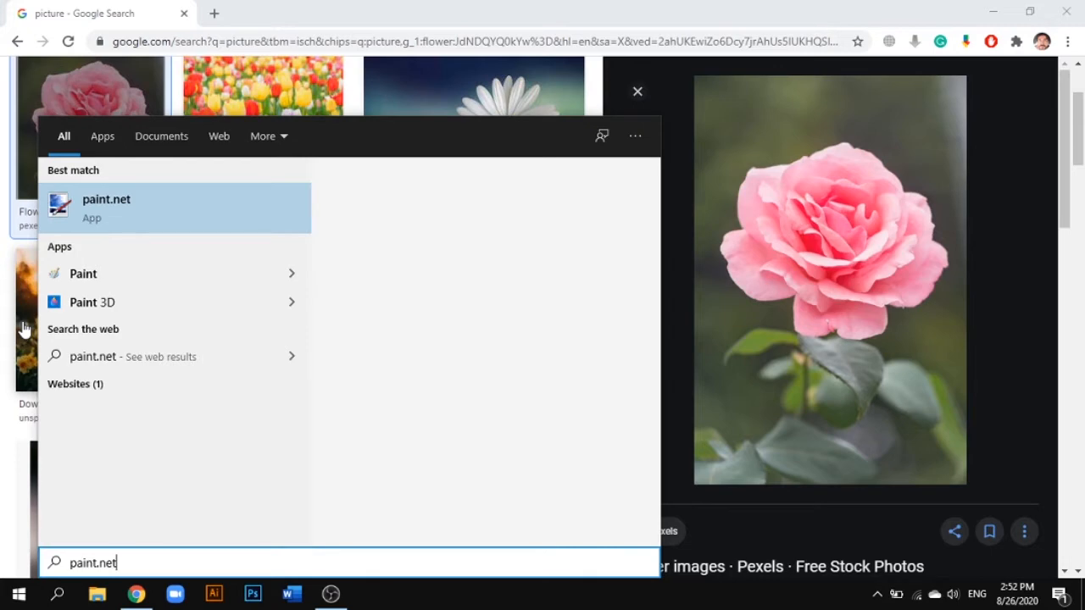
key(Return)
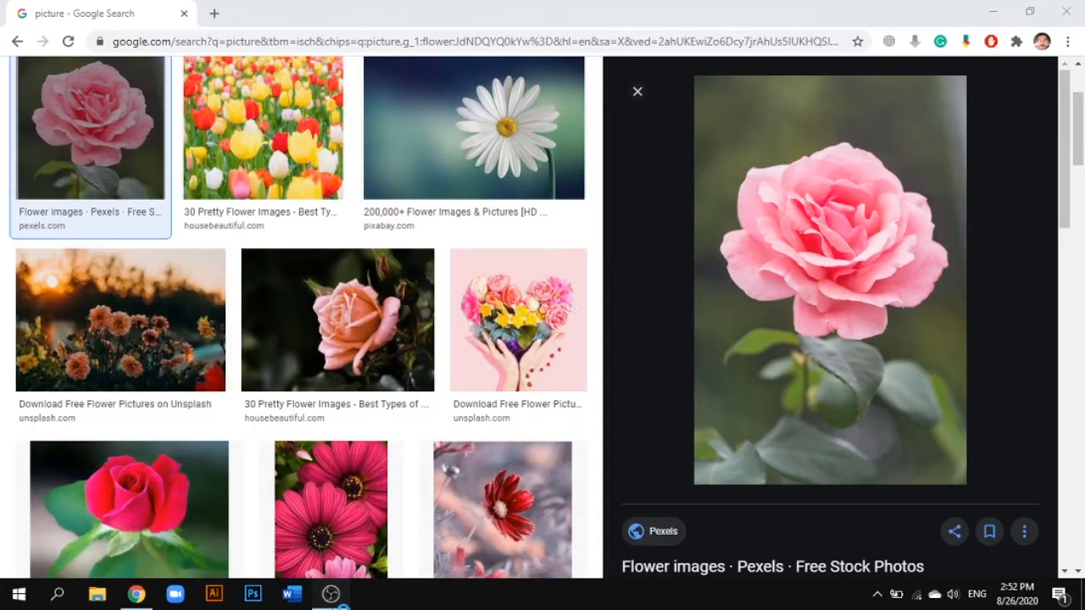
- Switch to OBS, start a new screen recording, and return to the blank paint.net canvas
click(329, 594)
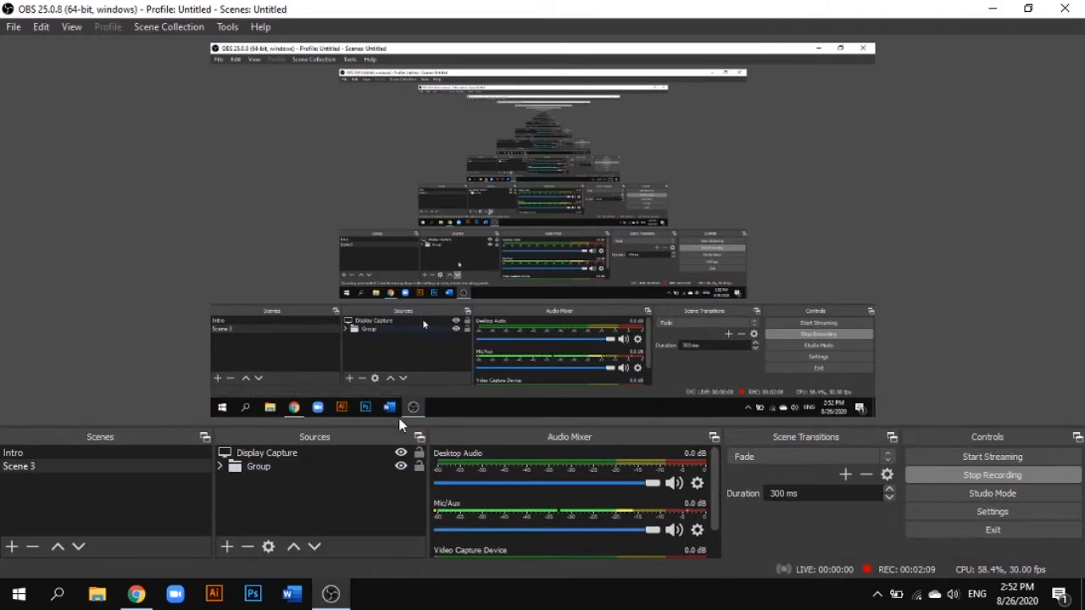
click(401, 455)
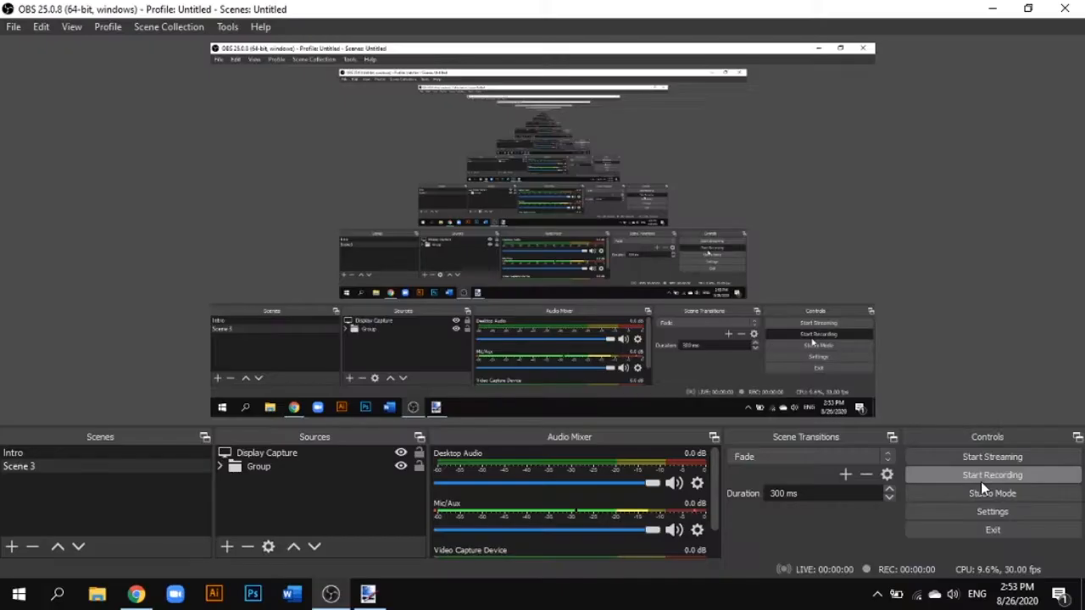
click(981, 477)
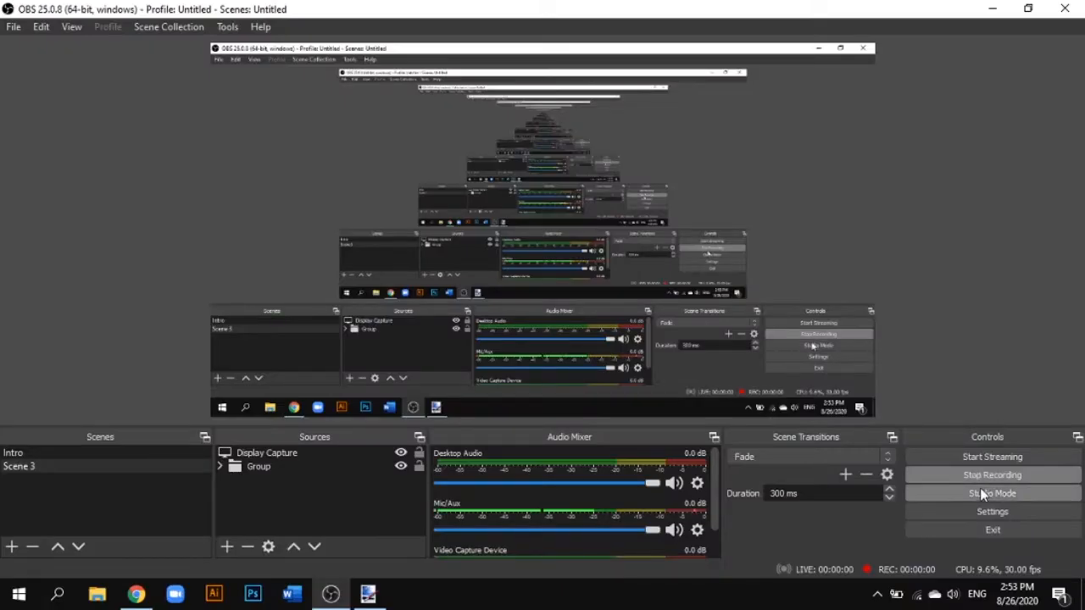
click(993, 9)
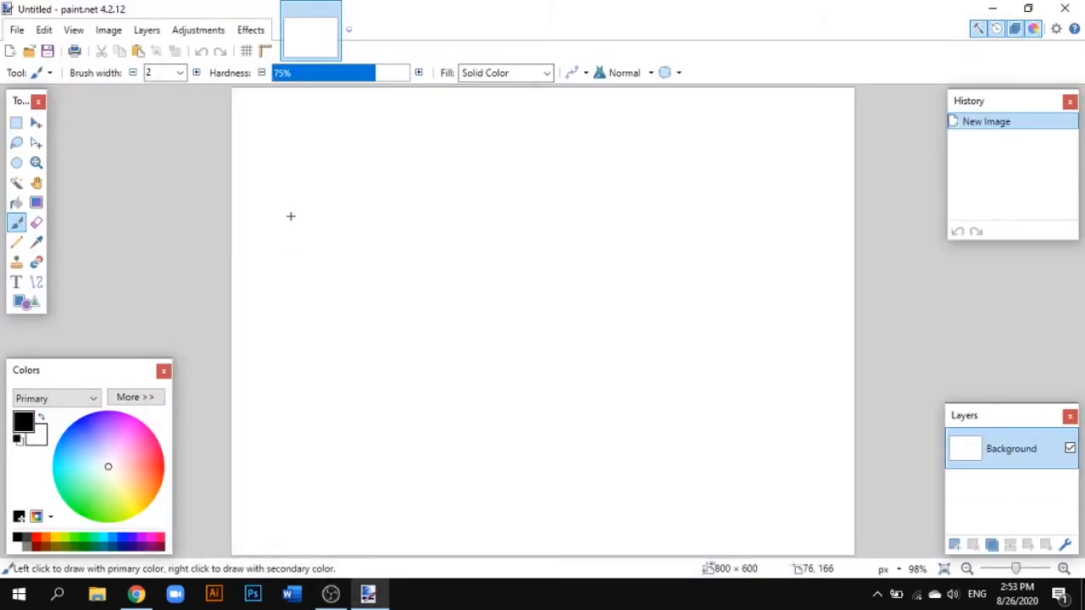
click(18, 32)
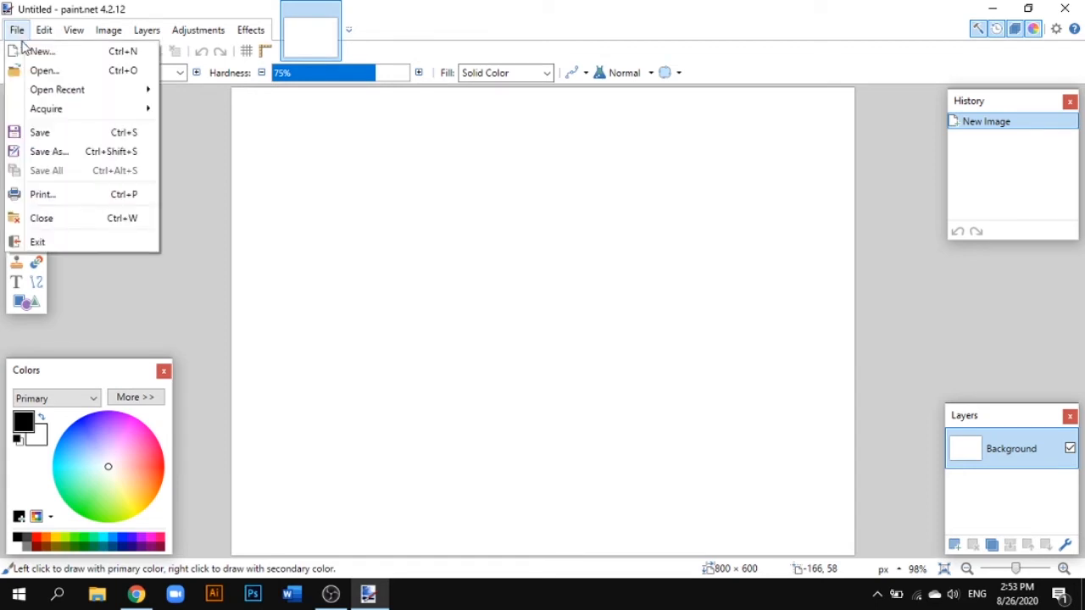
click(720, 378)
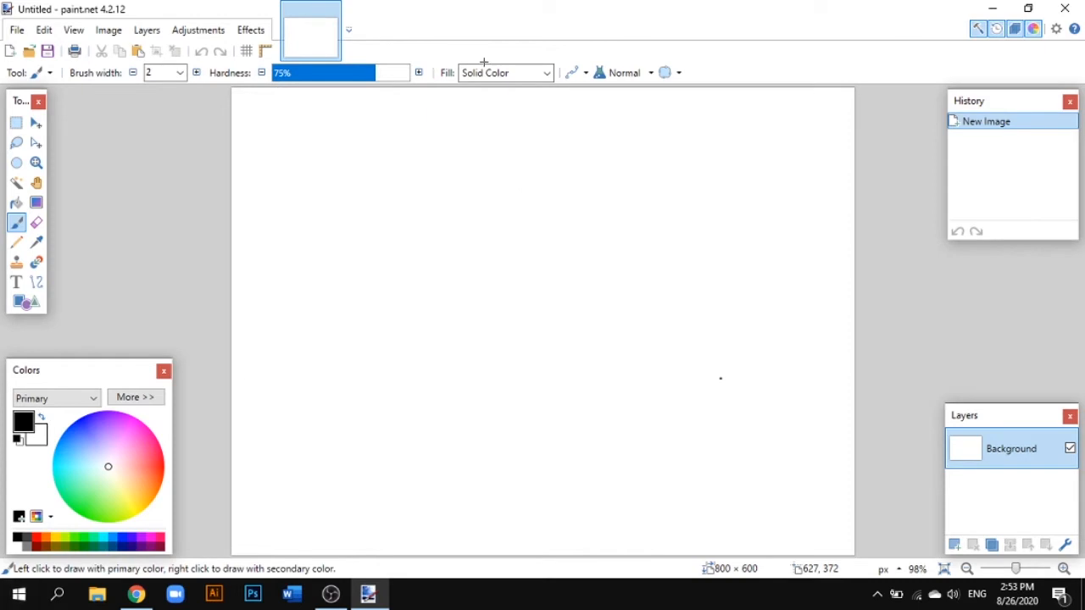
- Start importing a layer from file and browse to the channel subfolder of the personally named folder on New Volume (D:)
click(147, 29)
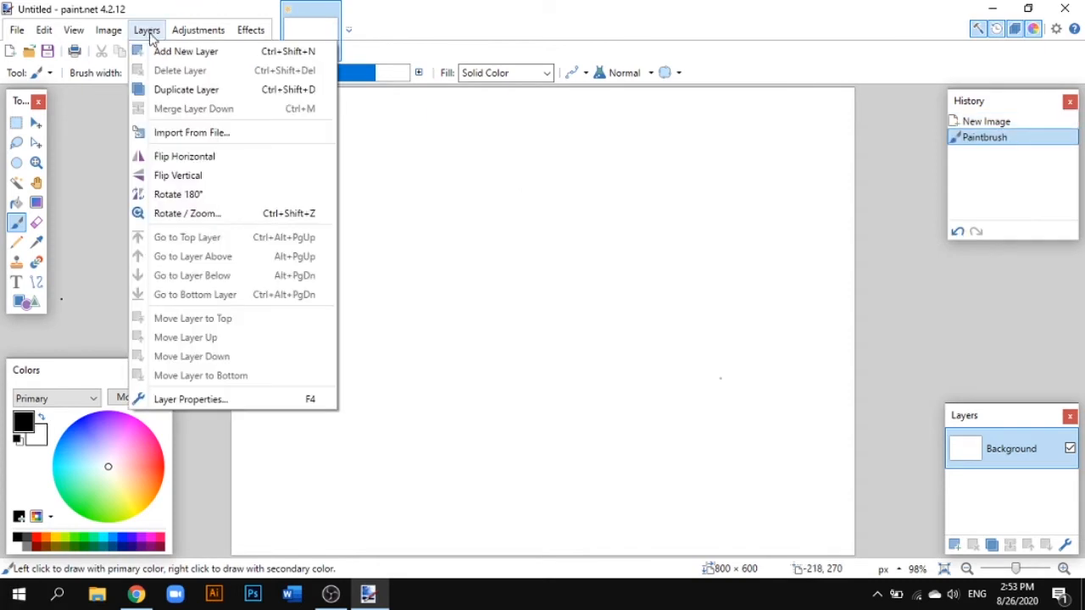
click(191, 132)
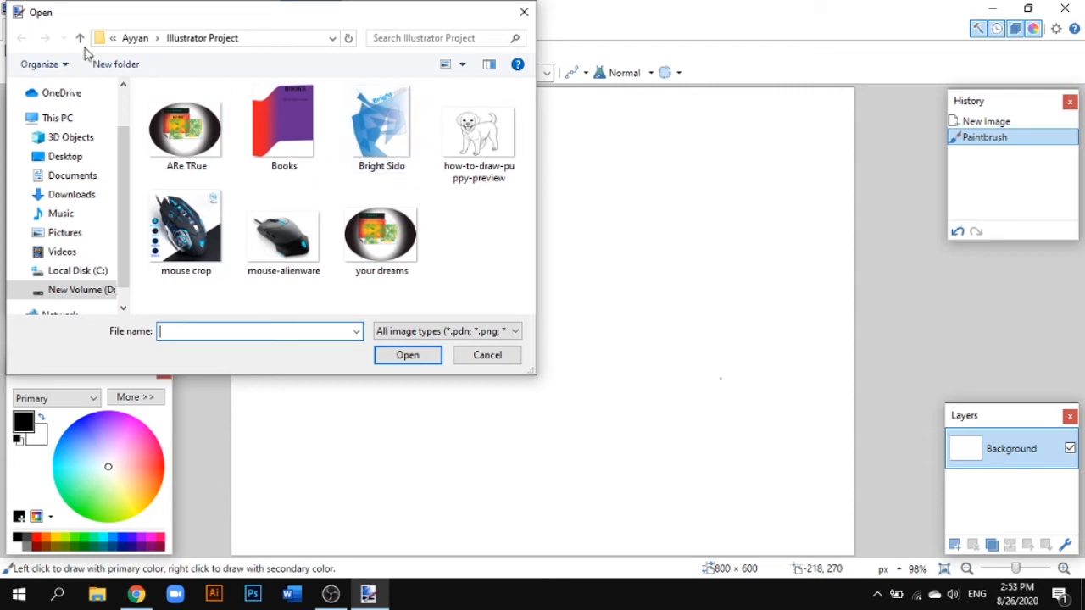
click(133, 37)
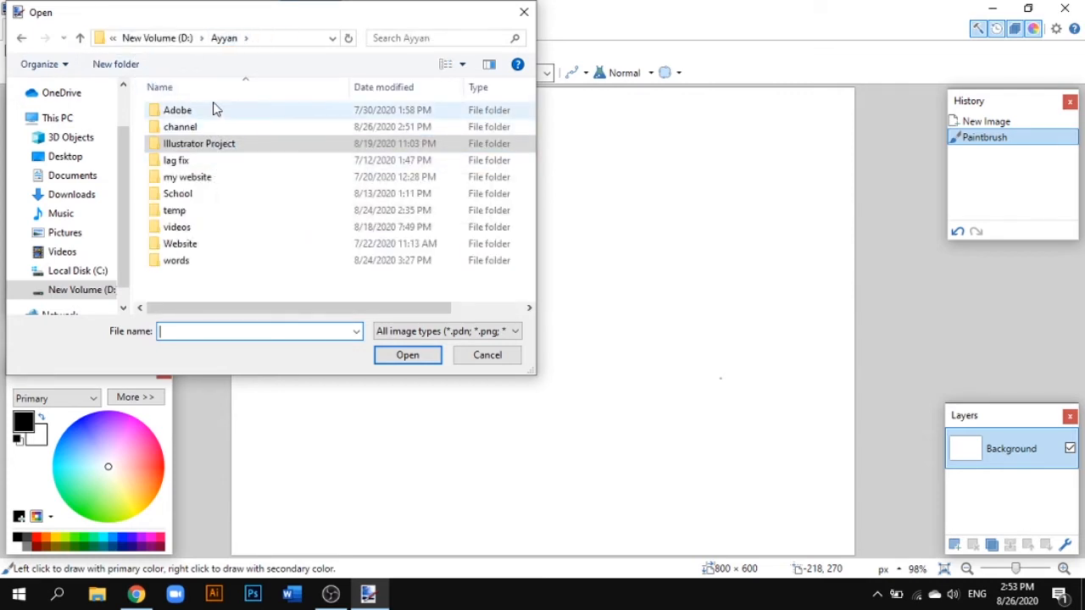
double_click(214, 127)
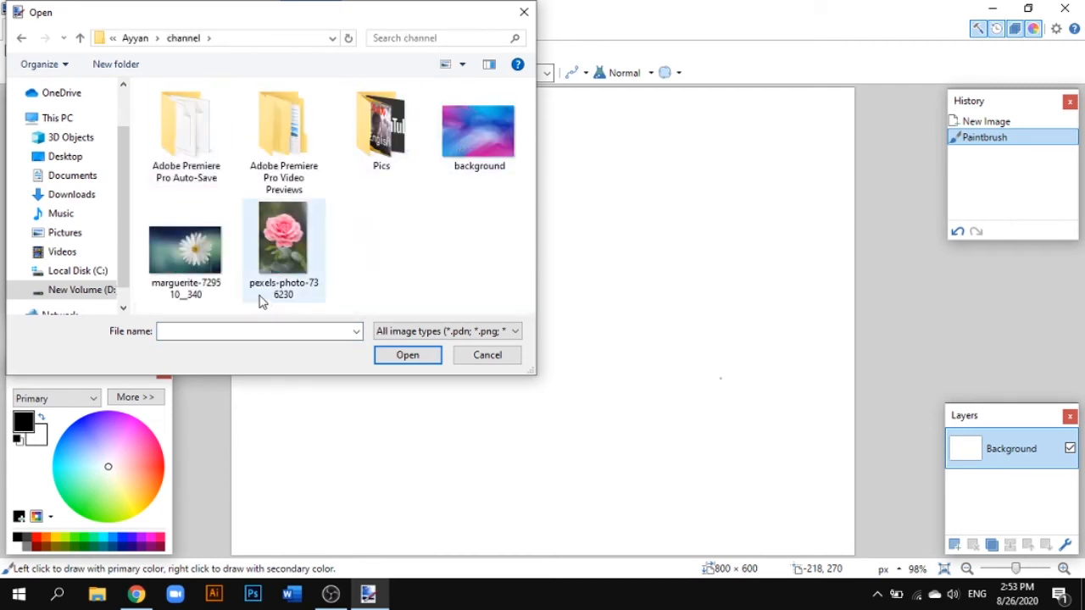
click(173, 252)
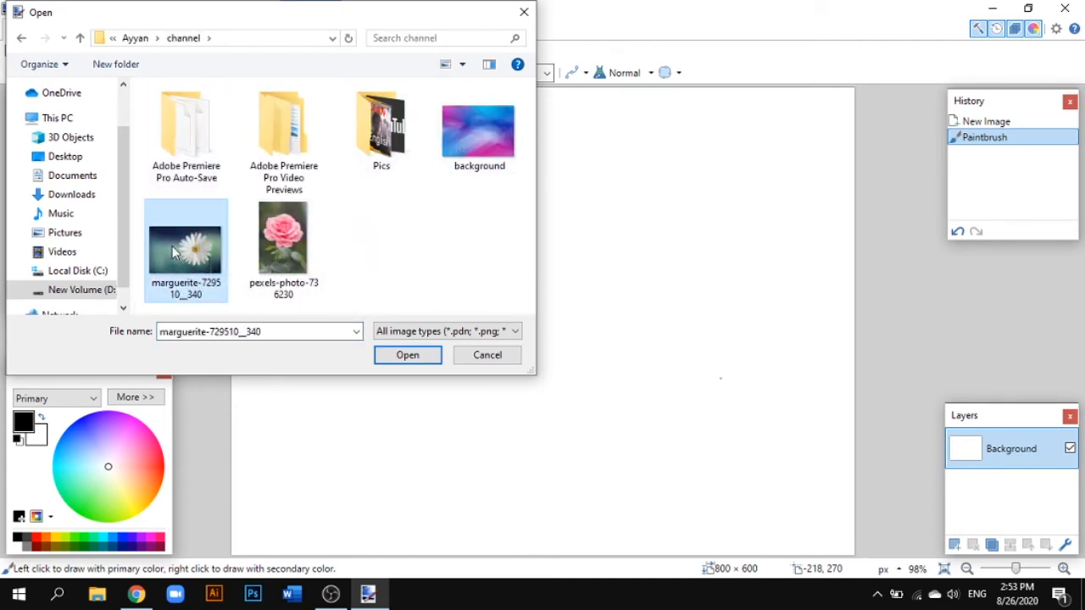
click(488, 333)
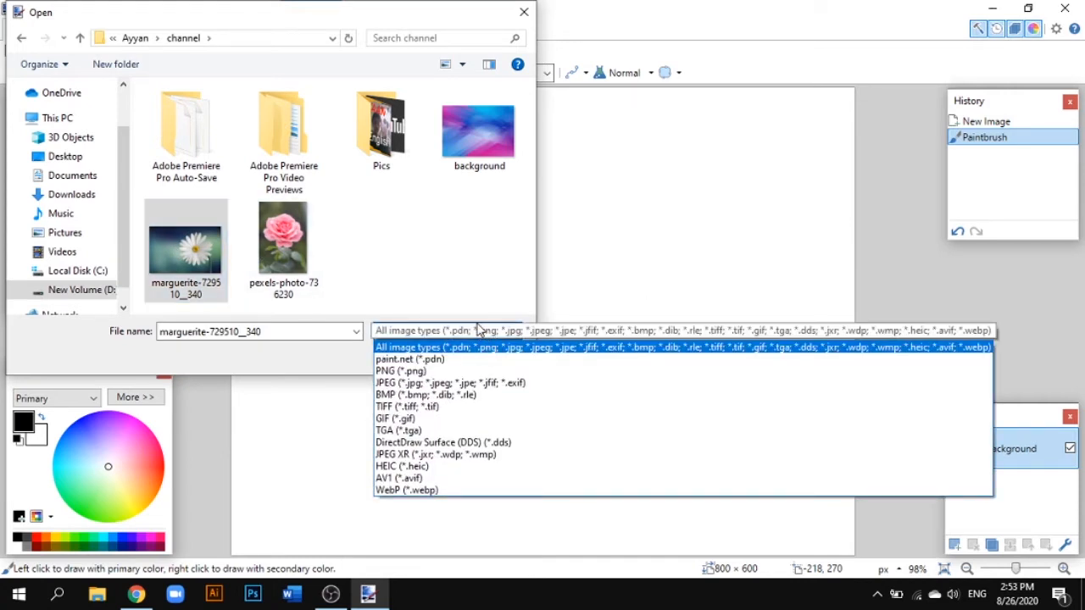
click(440, 374)
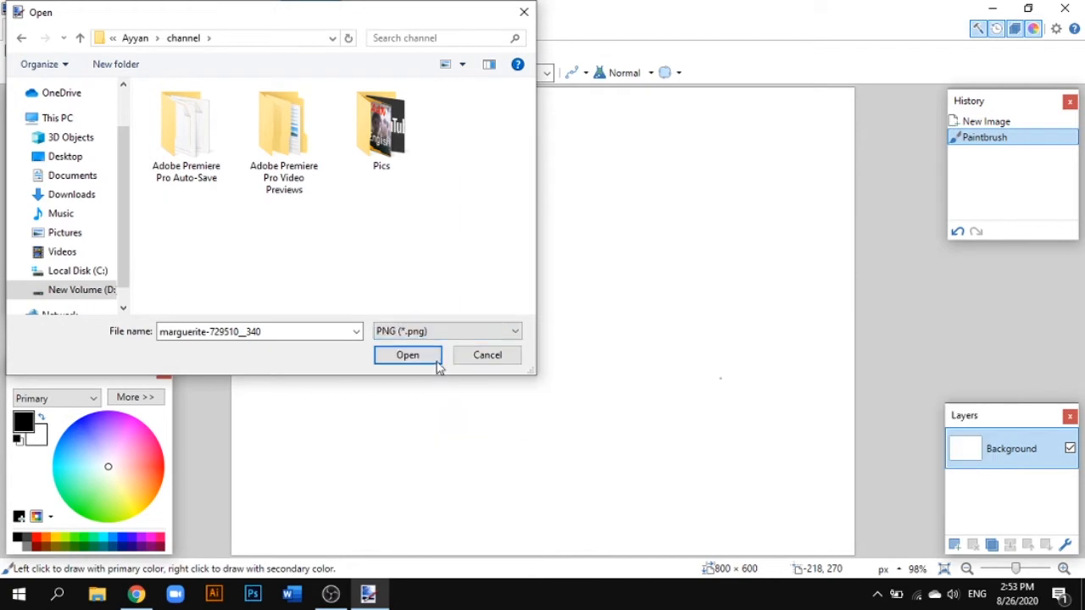
click(436, 331)
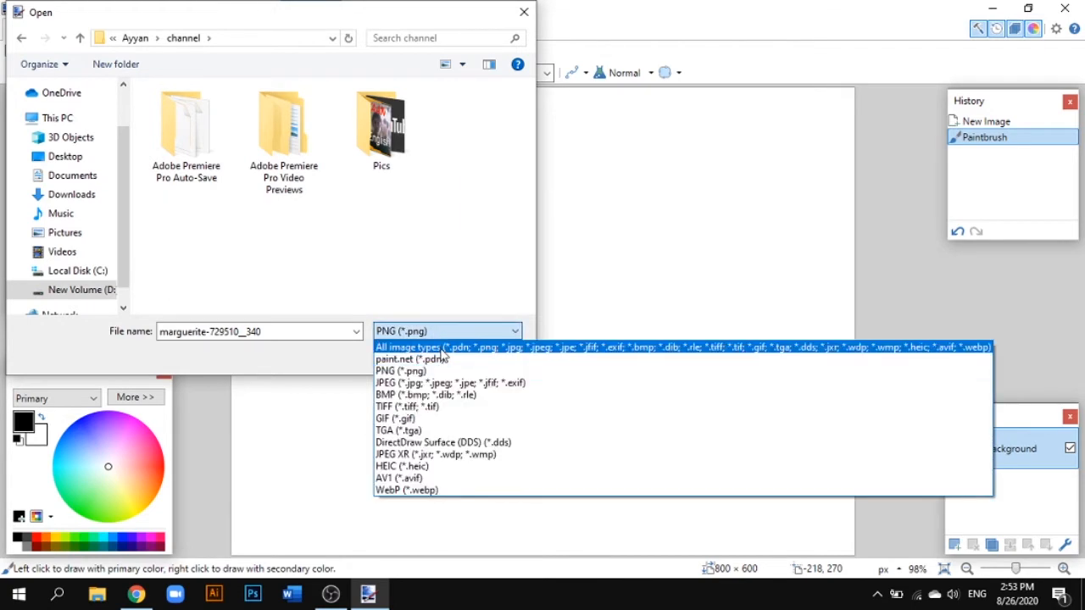
click(440, 347)
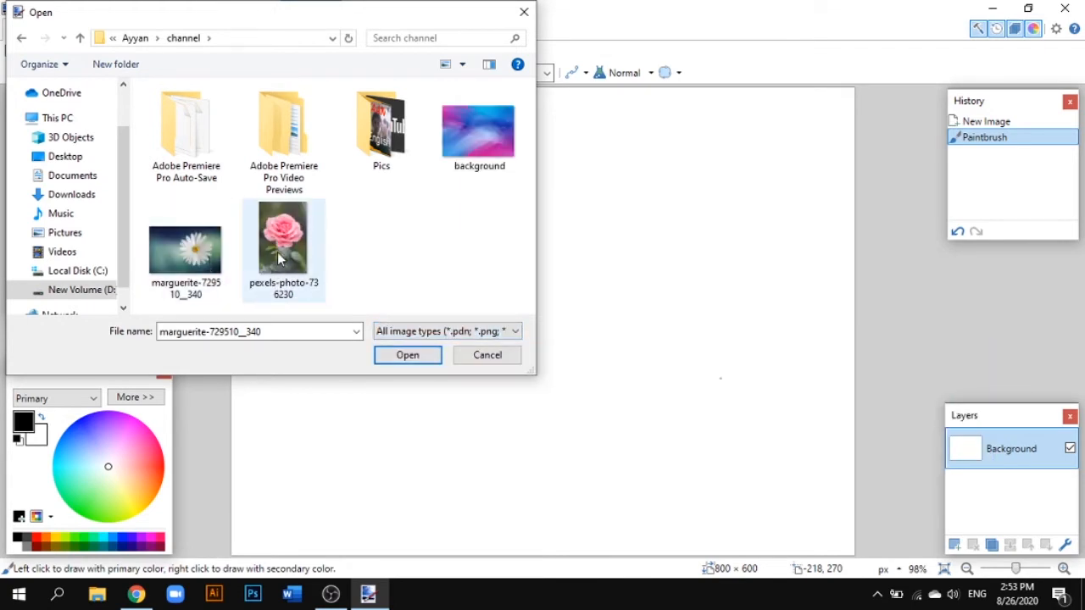
- Import pexels-photo-736230 as a new layer, move the rose picture to about the middle of the canvas, and finish the move
double_click(280, 259)
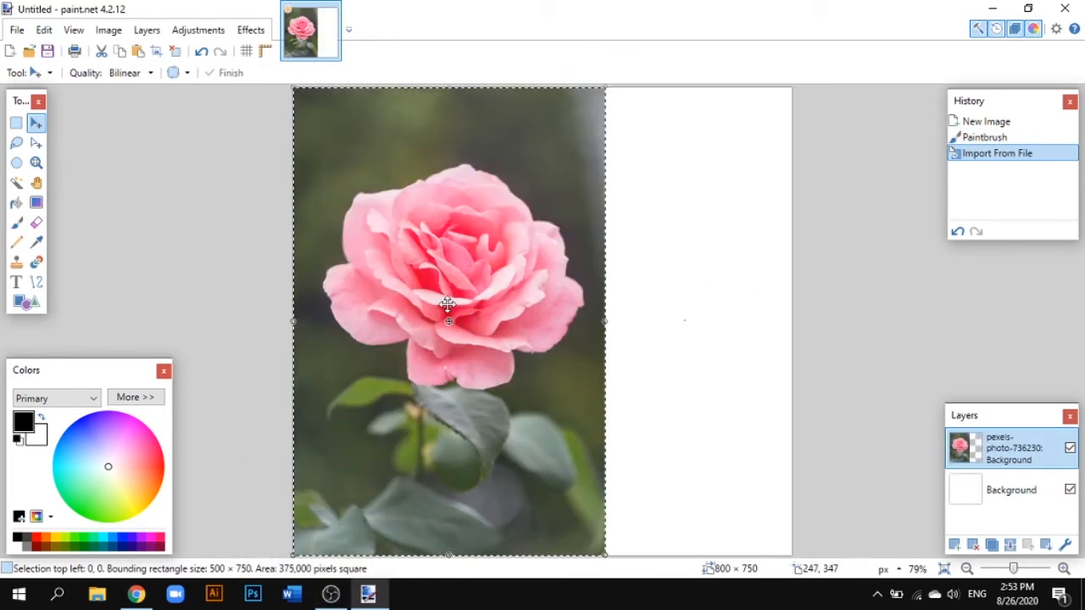
drag(558, 303, 668, 302)
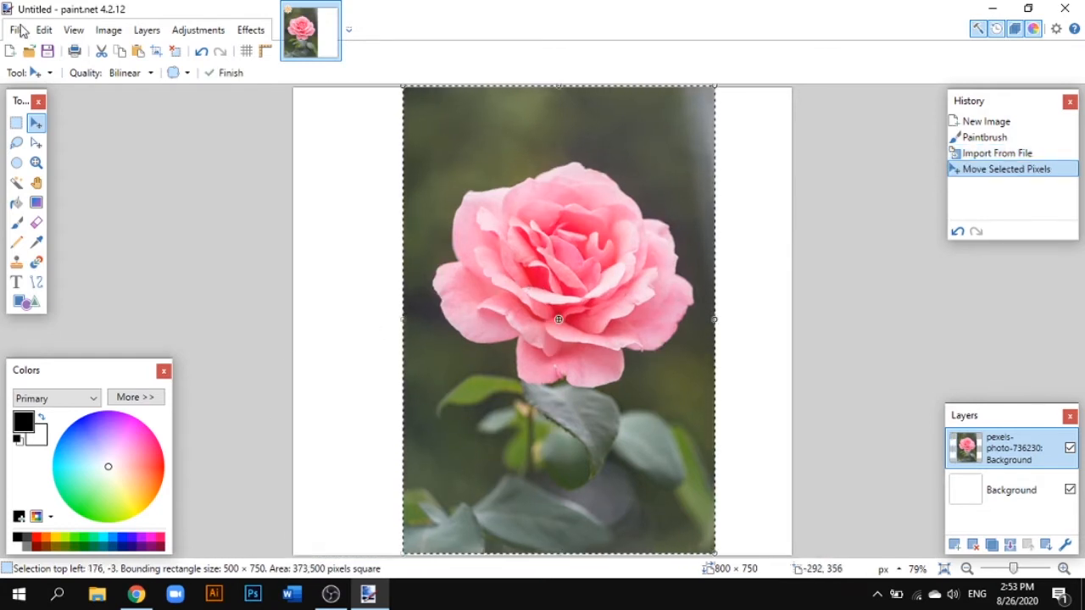
click(224, 74)
- Switch to OBS to check the running recording, and return to paint.net
click(330, 593)
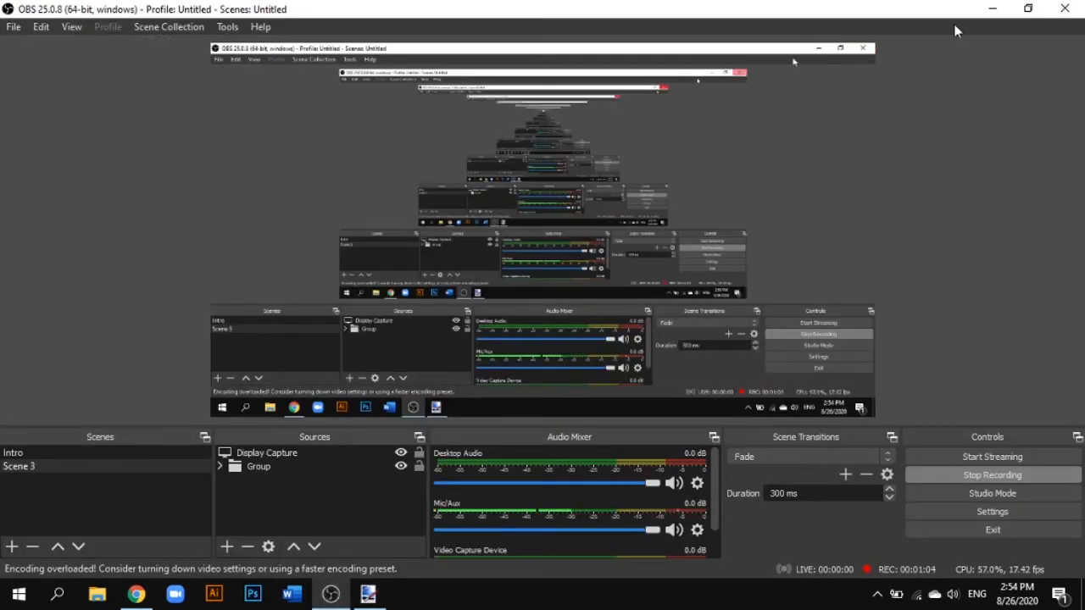
click(993, 11)
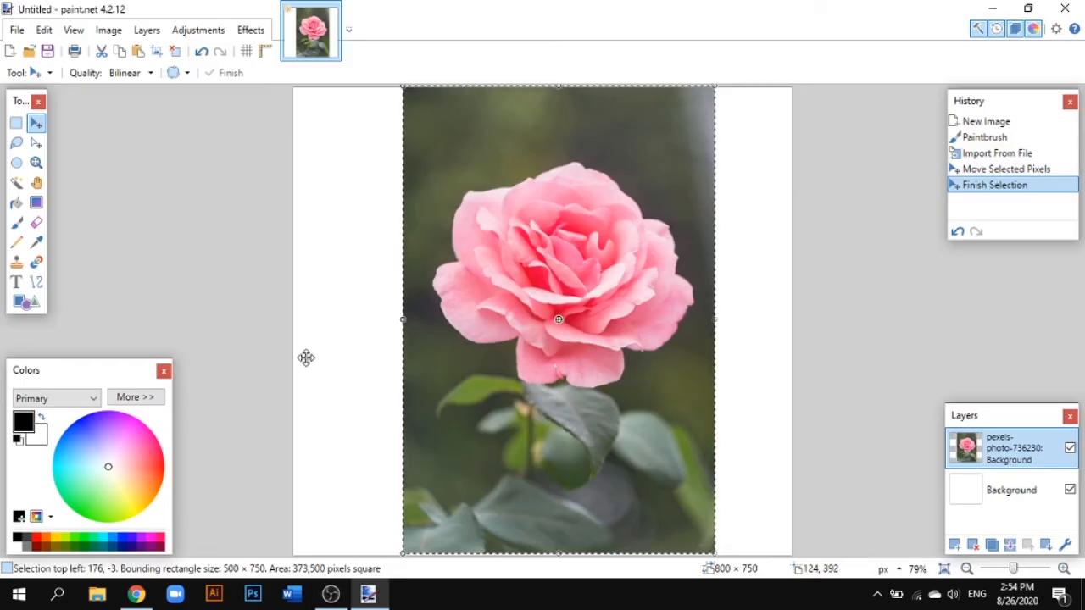
- Finish the pending move on the rose layer and deselect it
click(354, 317)
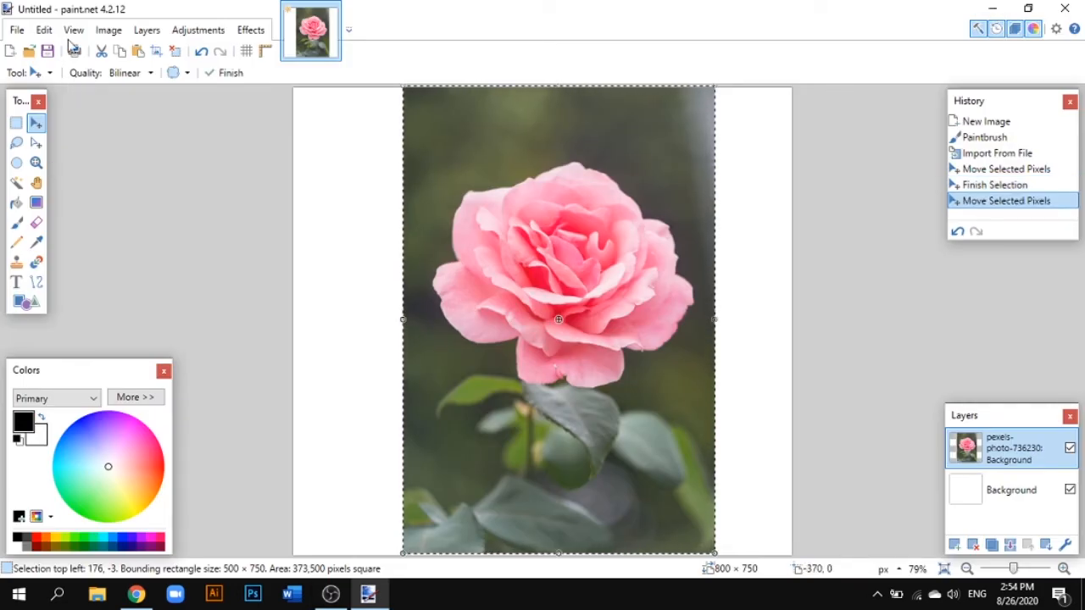
click(226, 73)
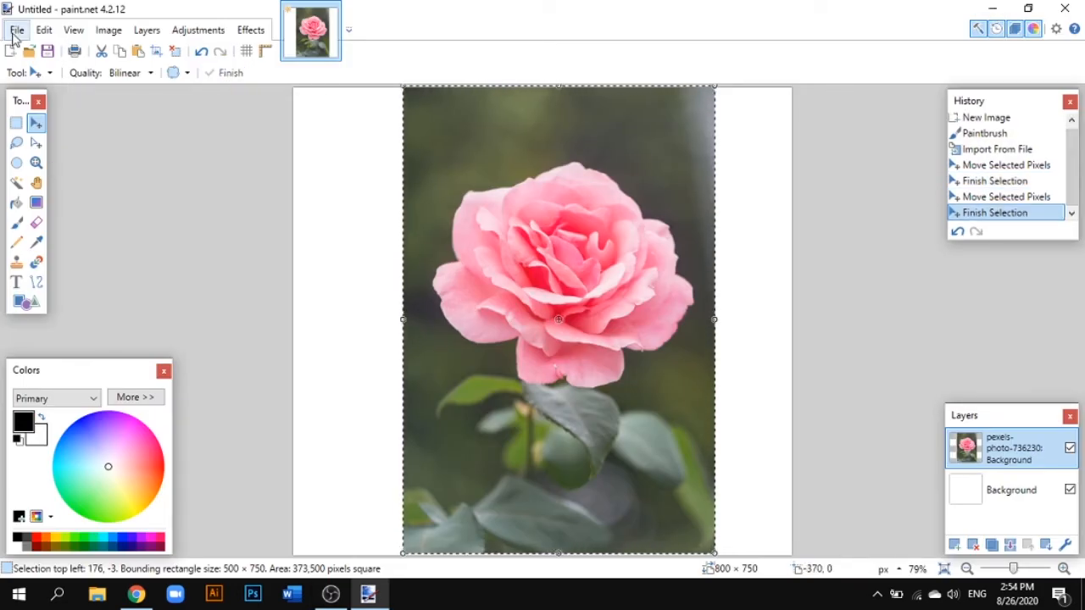
click(15, 32)
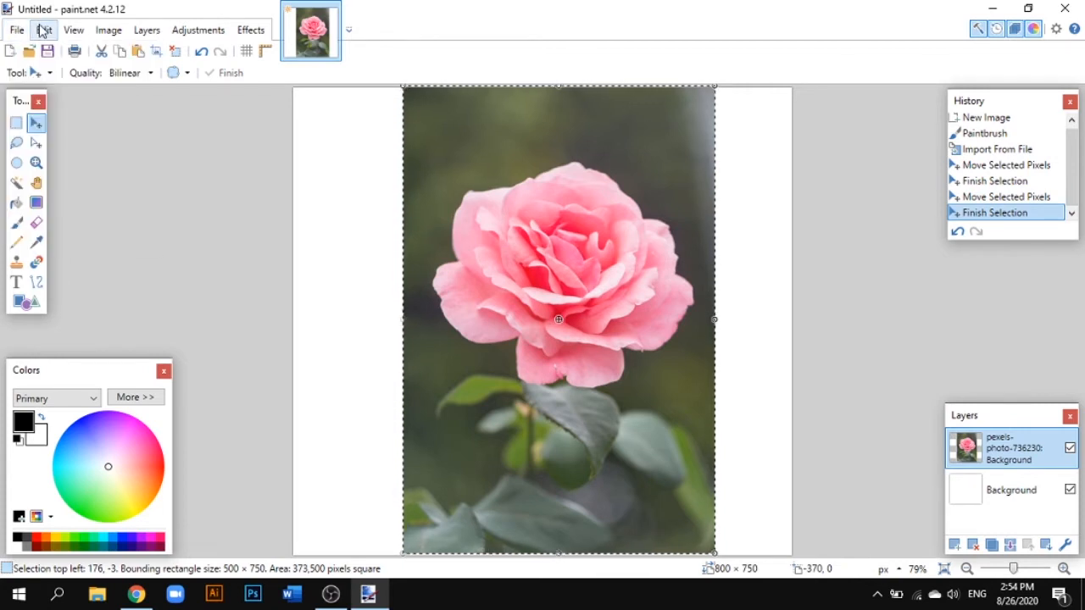
click(44, 30)
click(102, 332)
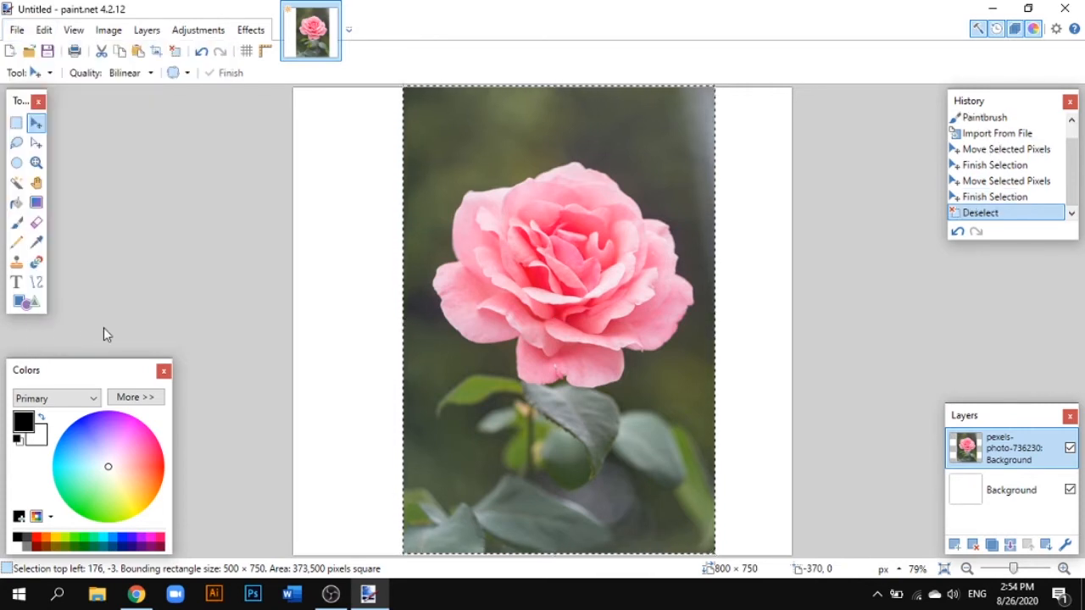
- Select the dark background around the rose with the Magic Wand at 50% tolerance and erase it
click(16, 185)
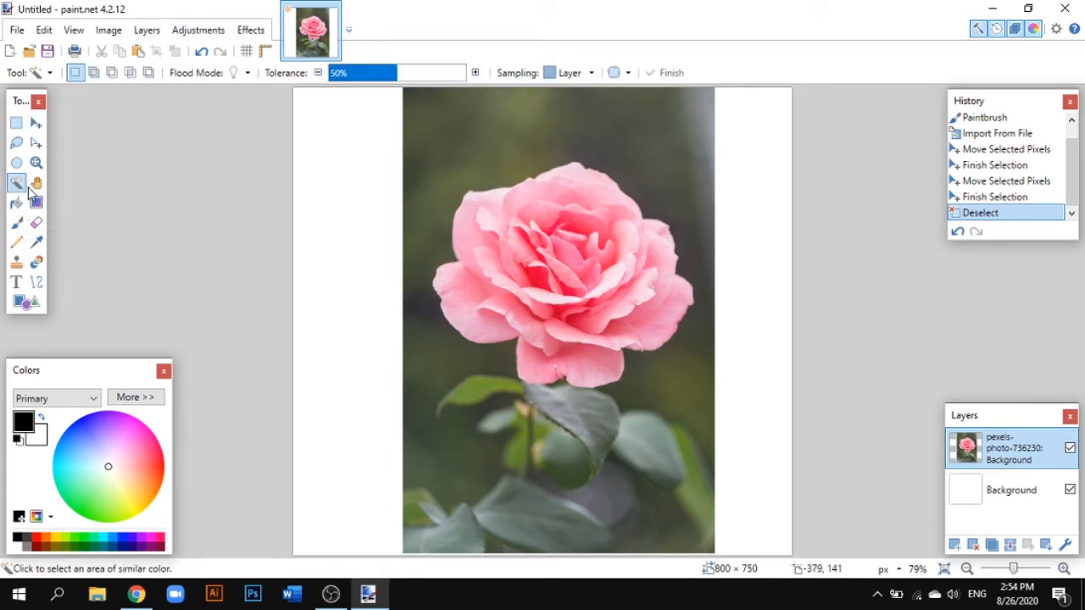
click(476, 121)
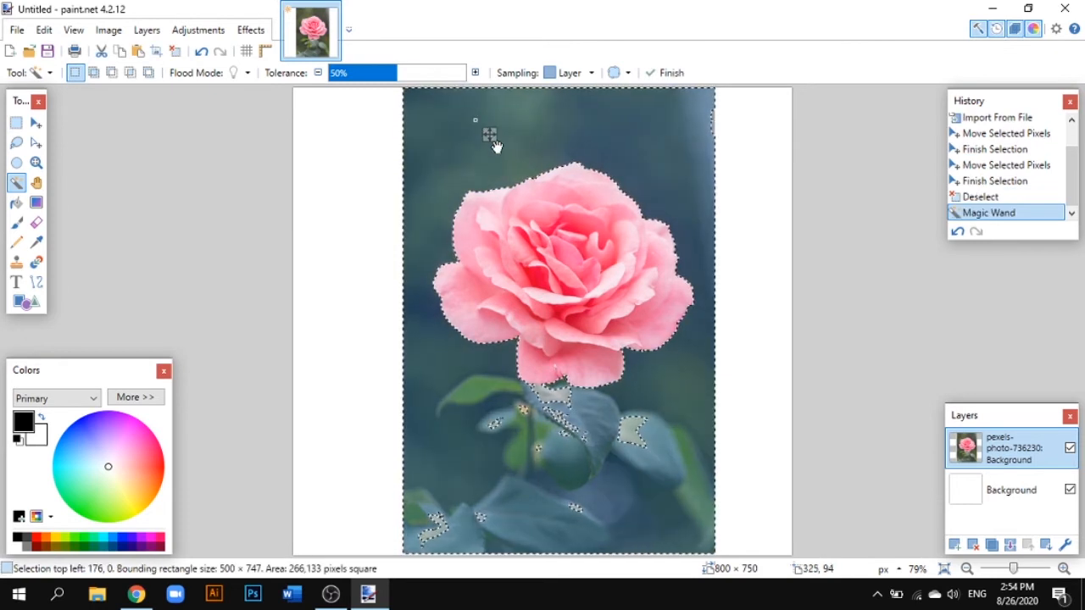
key(Delete)
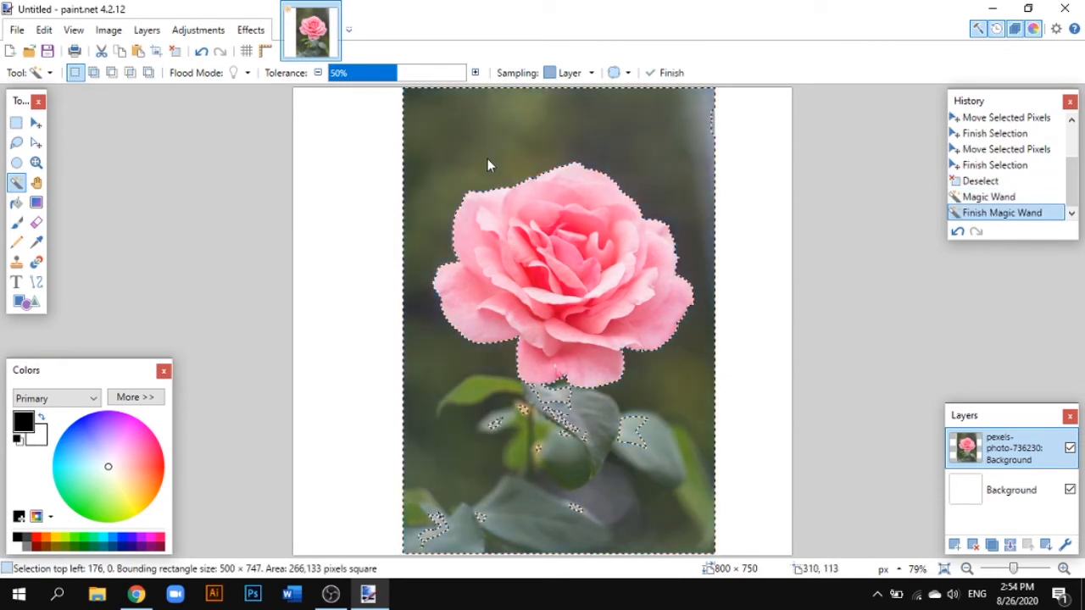
- Erase the leftover sliver near the image's upper-right edge and the large leaf fragment below the rose's right side using the Magic Wand
click(713, 122)
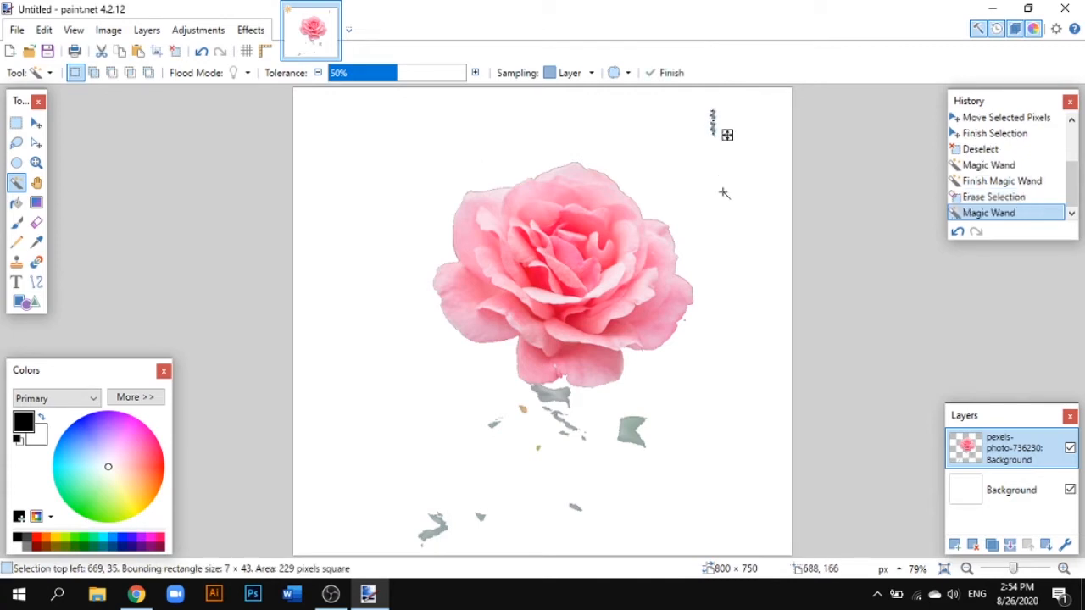
key(Delete)
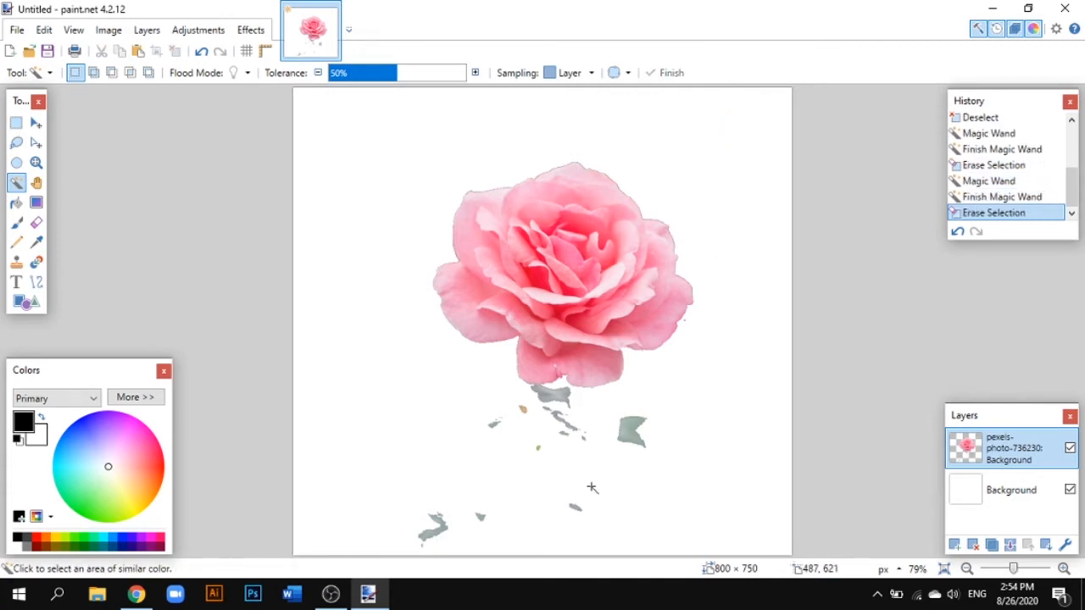
click(638, 441)
key(Delete)
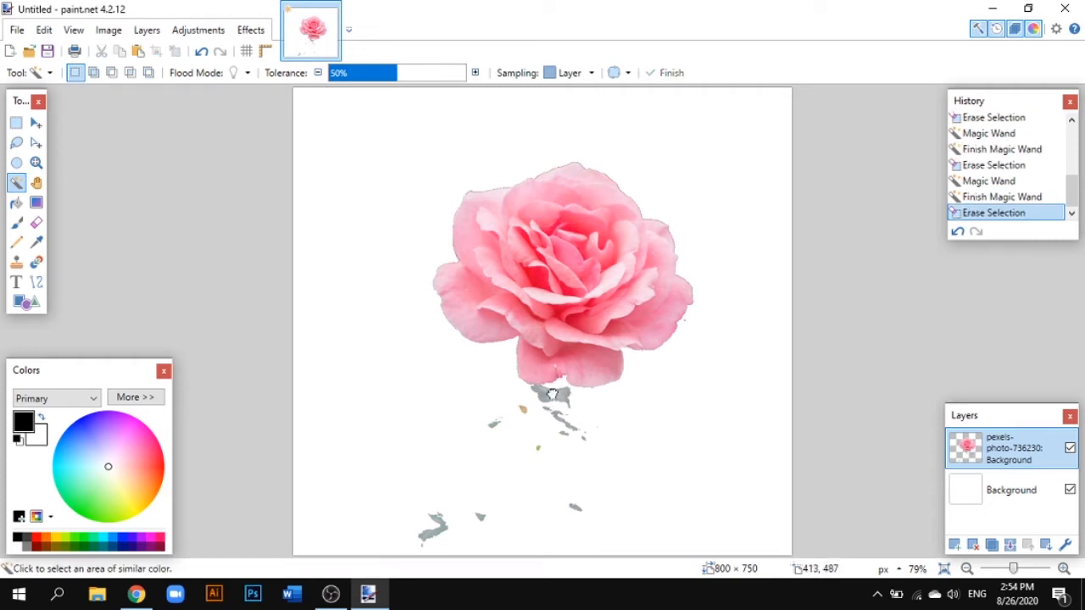
- Try to select and erase the leaf remnants directly beneath the rose with the Magic Wand
click(552, 395)
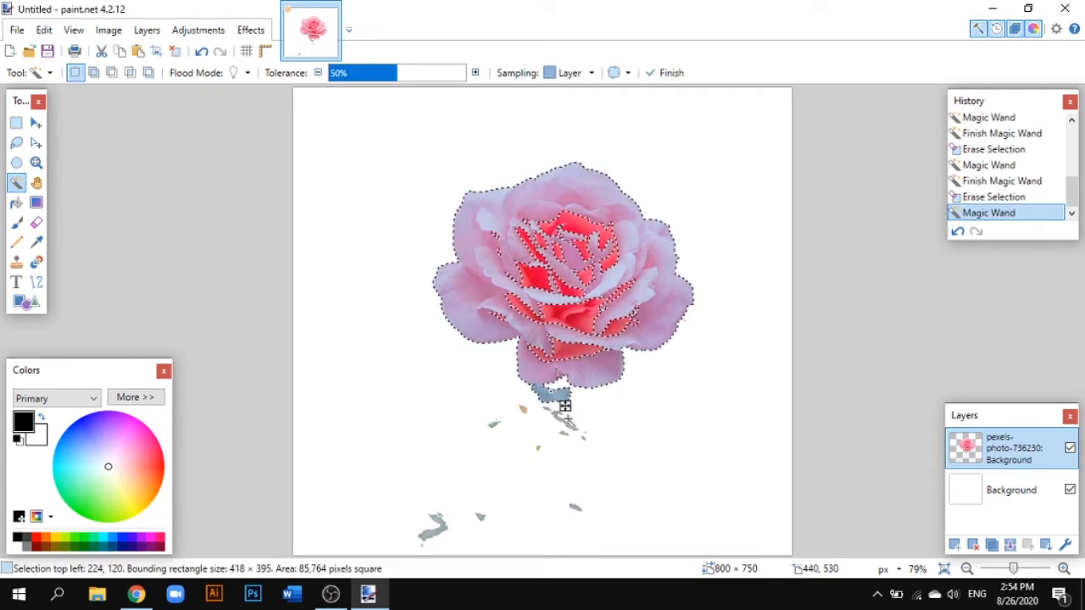
click(569, 428)
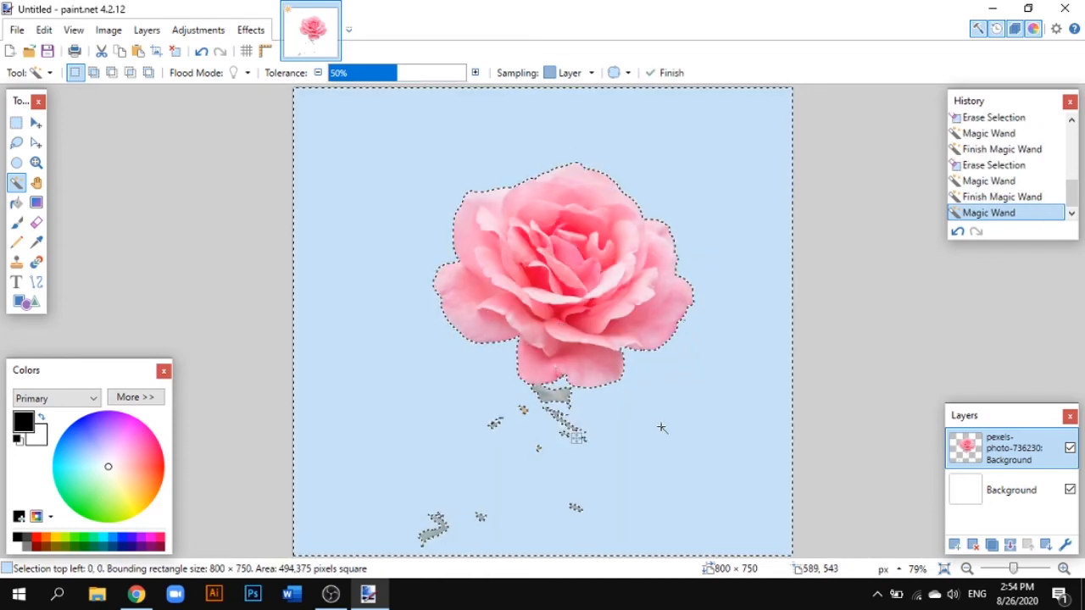
key(Delete)
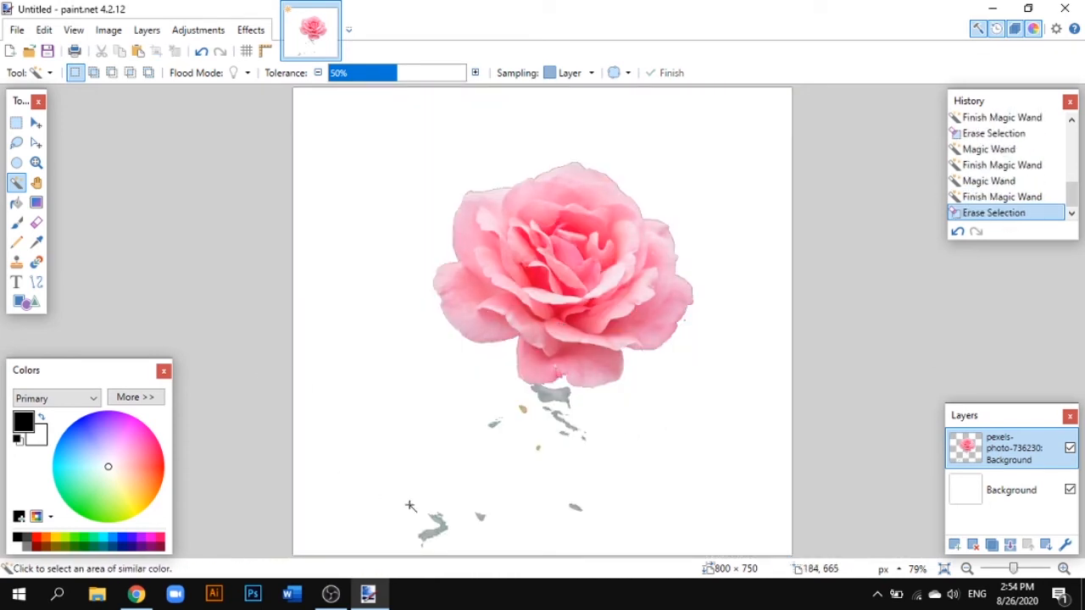
- Erase the large leaf fragment near the image's lower-left corner with the Magic Wand, and drop the stray selection made next to it
click(428, 535)
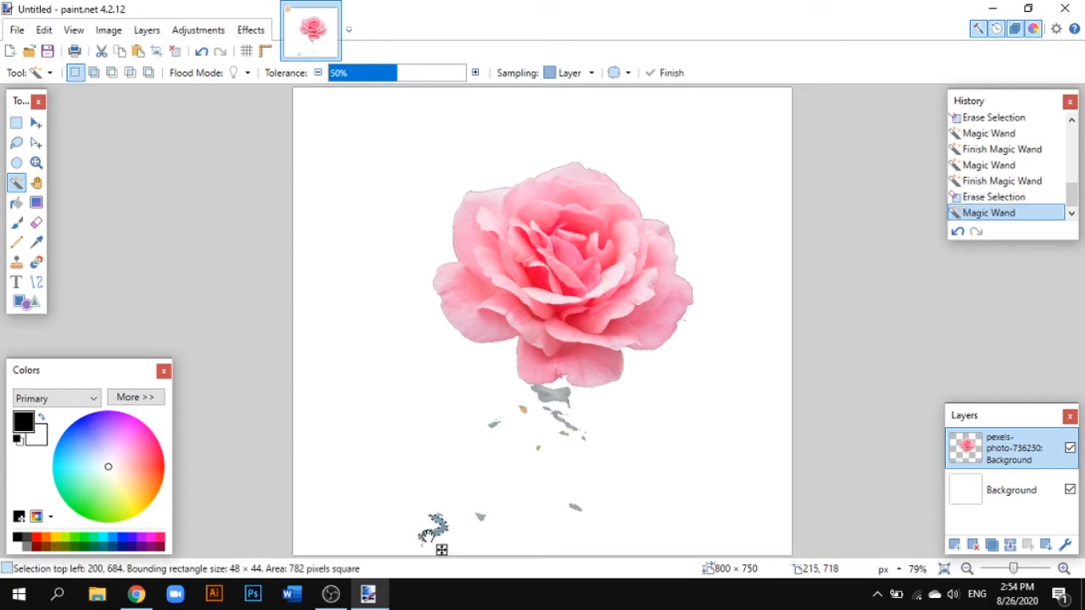
key(Delete)
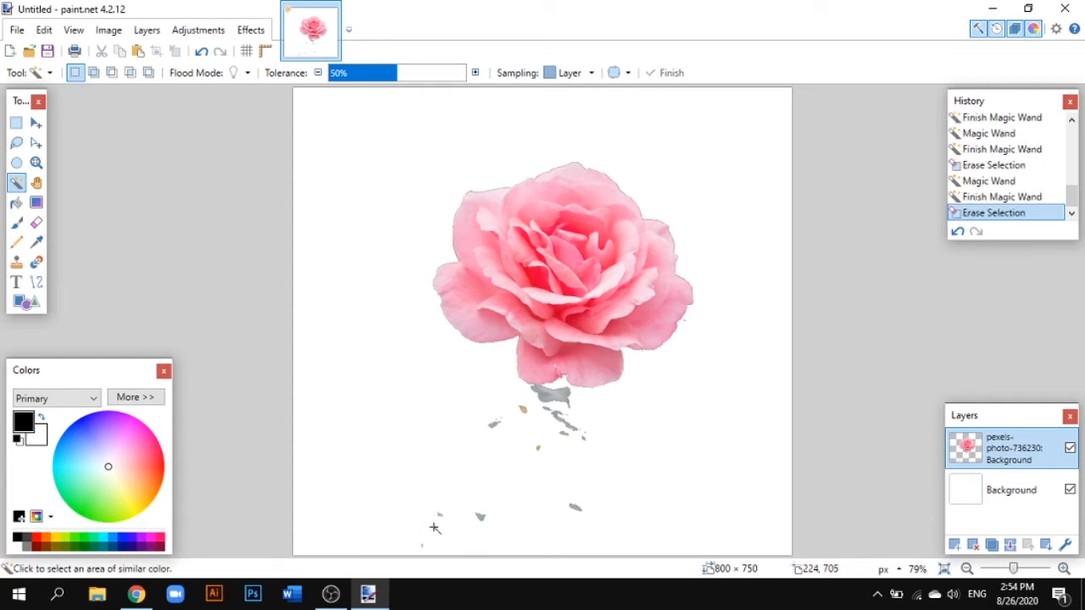
click(479, 519)
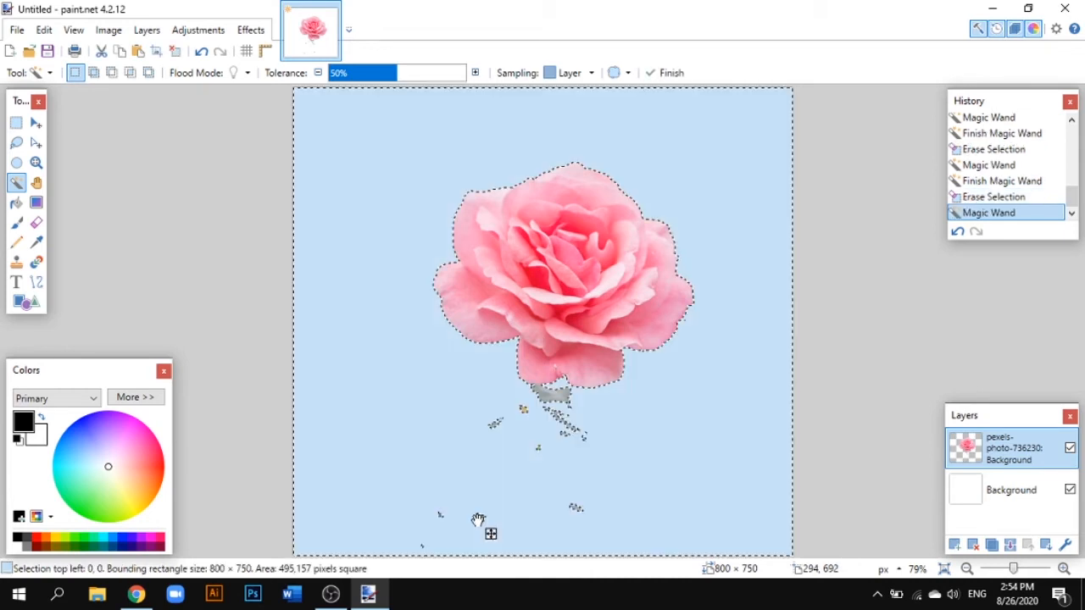
click(212, 248)
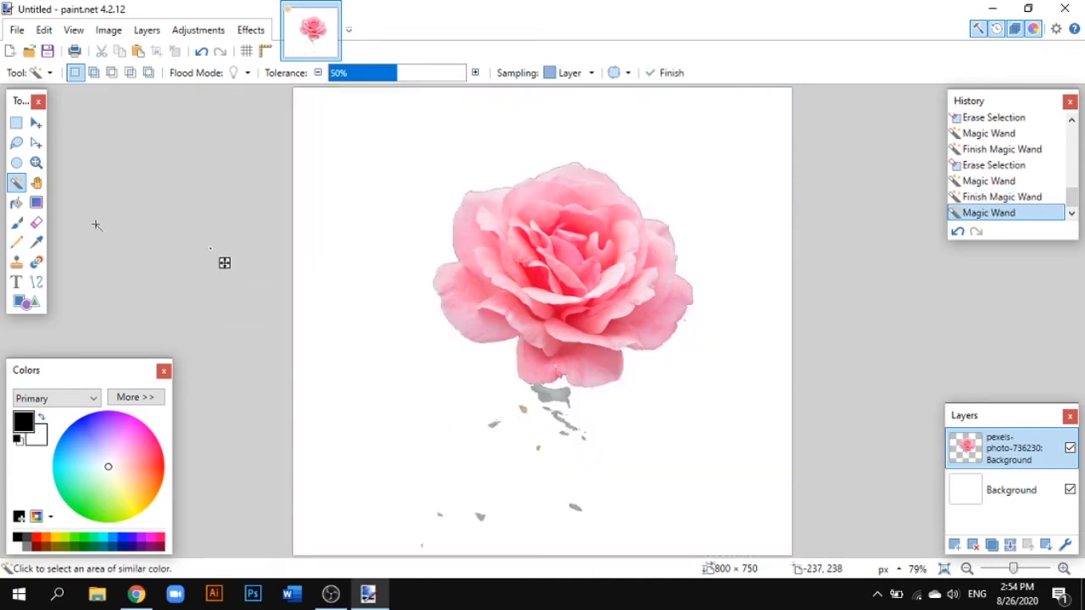
- Select a rectangle of about 338 × 222 px over the leaf fragments below the rose and choose light pink as the primary color
click(18, 123)
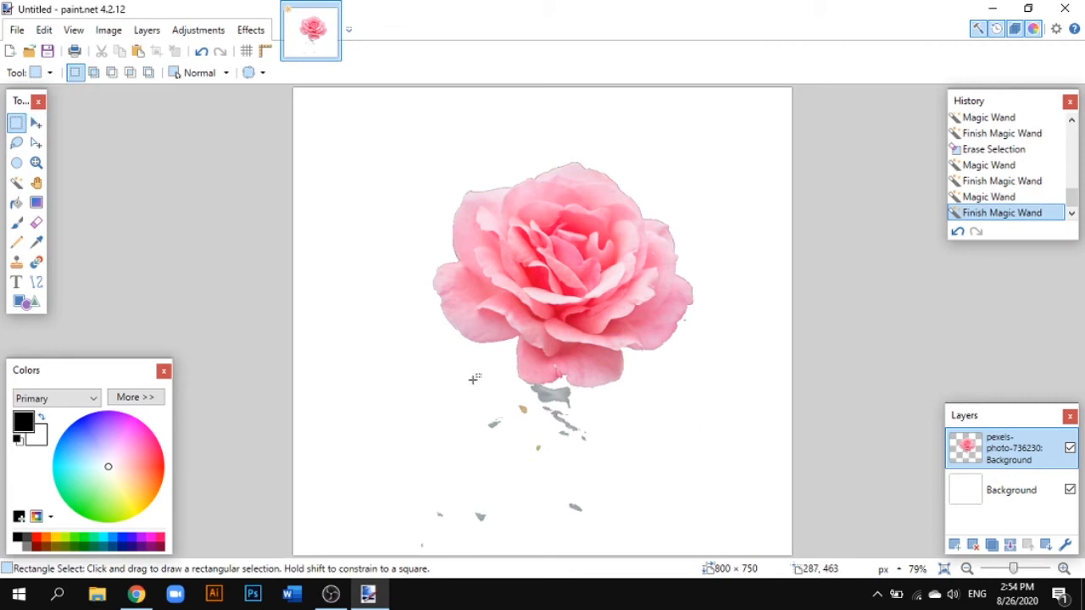
drag(449, 395, 659, 534)
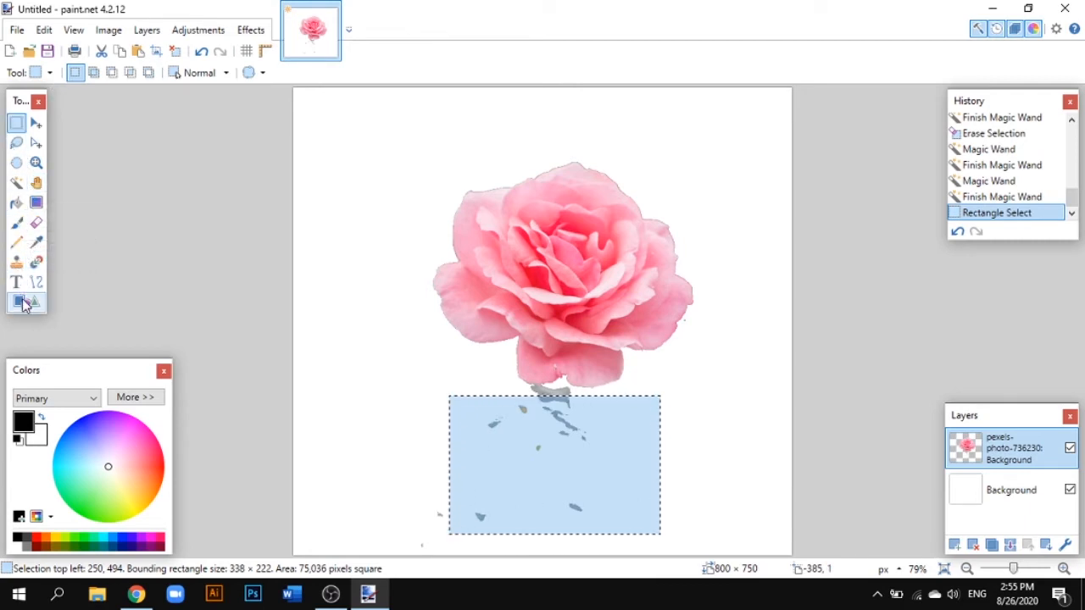
click(130, 462)
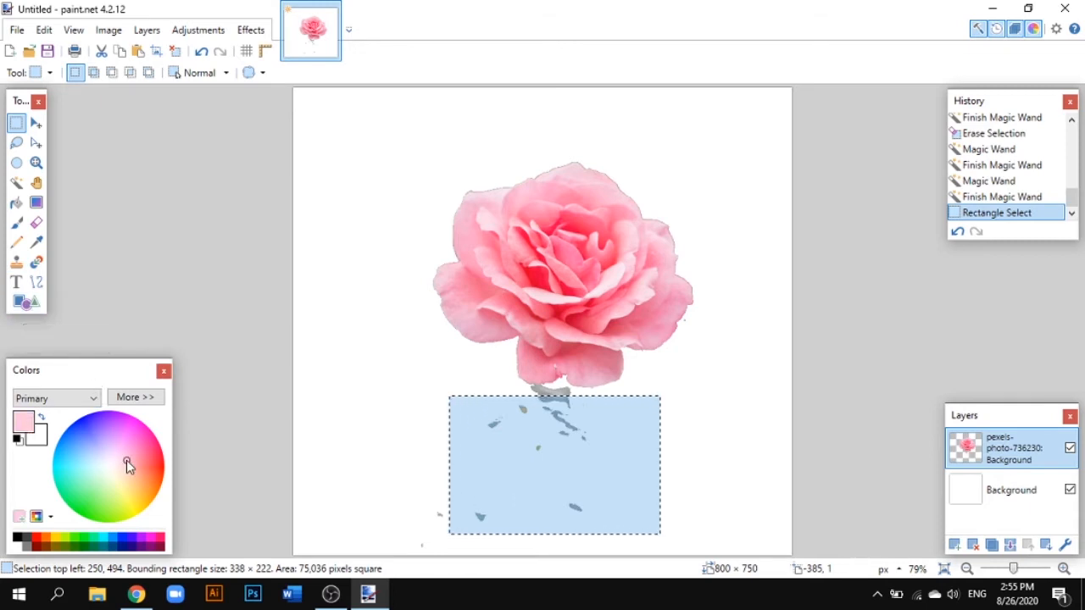
- Choose red as the primary color and reselect a rectangle of about 387 × 241 px over the leaf fragments below the rose
drag(136, 461, 163, 453)
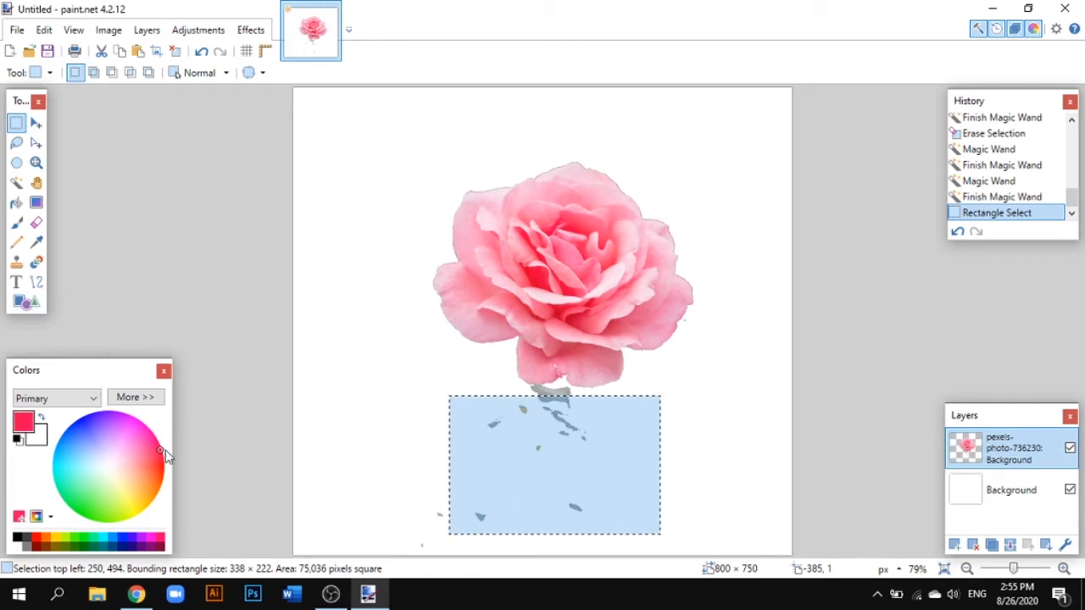
click(575, 524)
drag(443, 383, 685, 532)
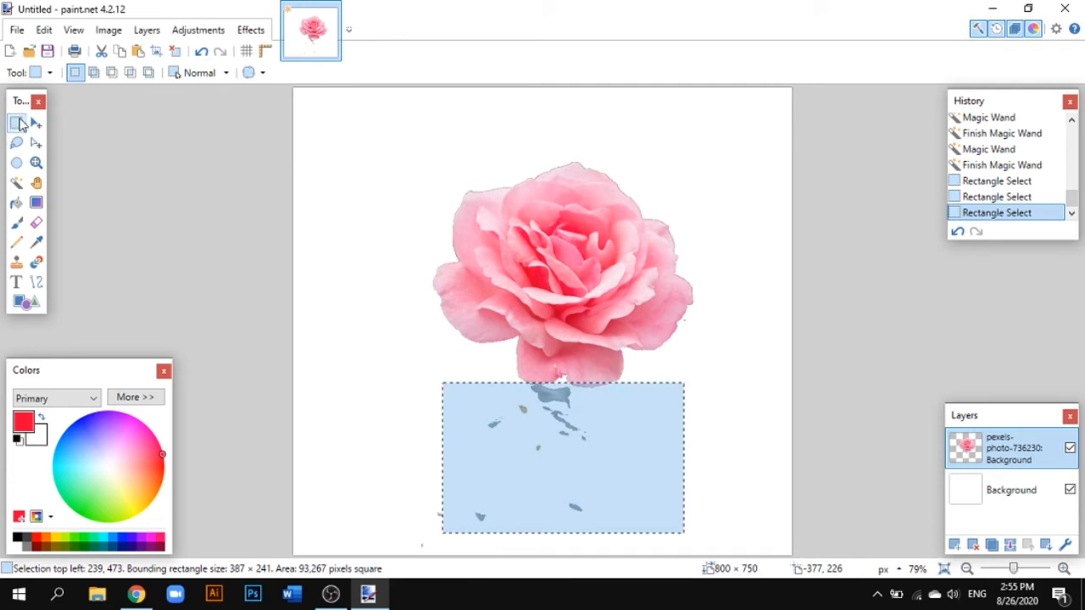
- Select an ellipse of about 493 × 278 px around the leaf fragments below the rose with Ellipse Select
click(42, 73)
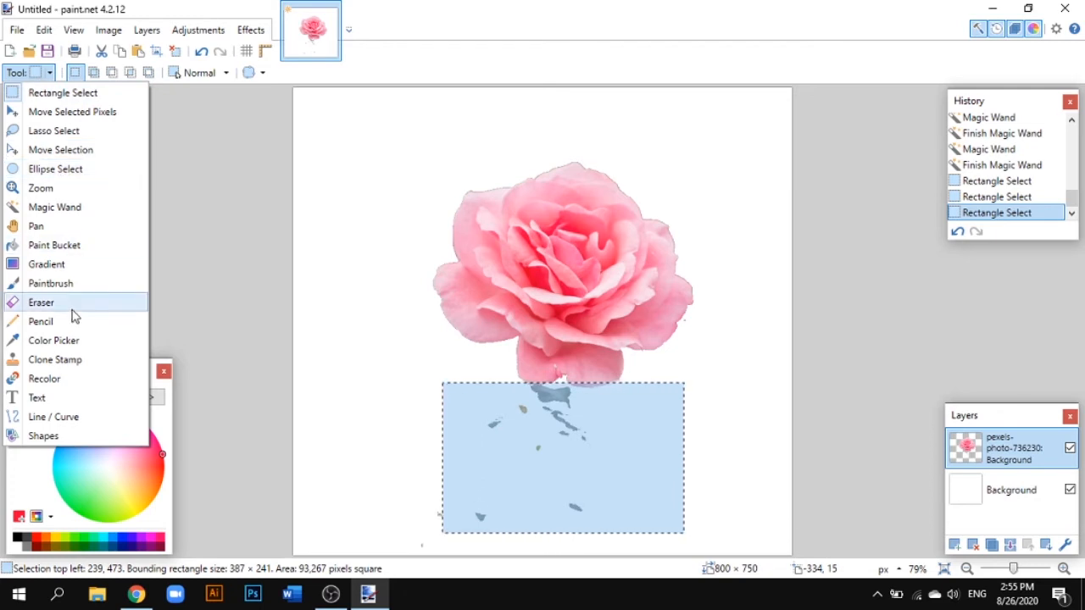
click(71, 169)
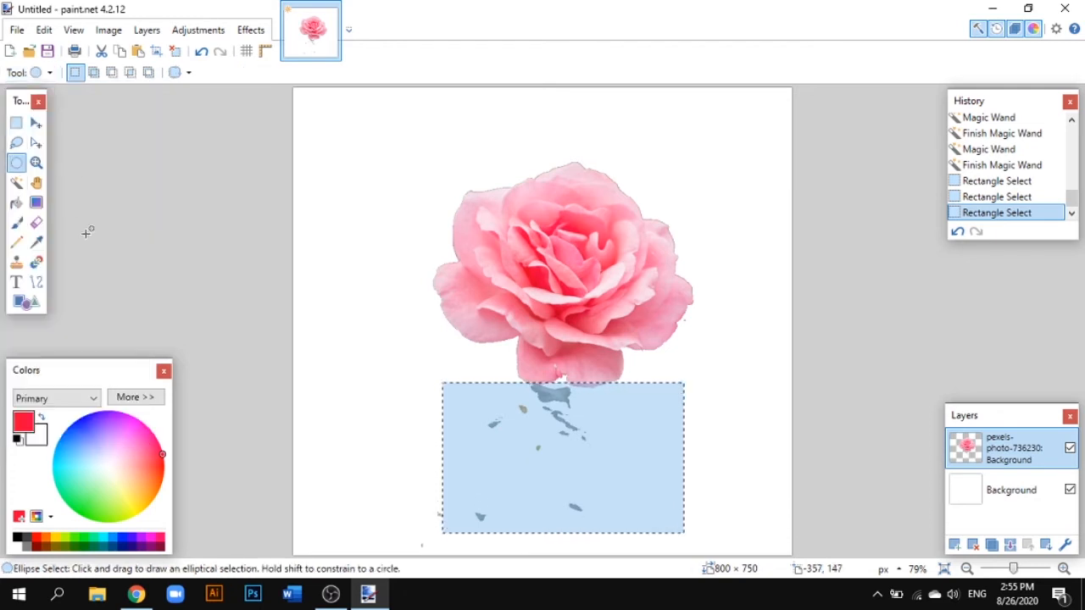
drag(401, 381, 710, 558)
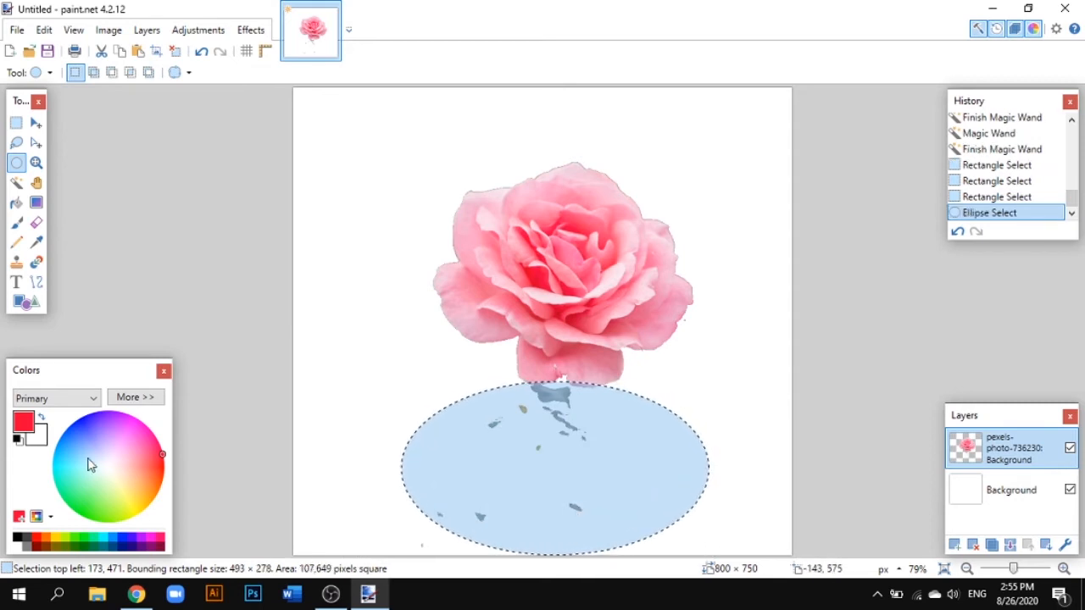
- Activate the Paint Bucket with a solid color fill and choose bright green as the primary color
mouse_move(137, 467)
mouse_down()
mouse_move(94, 477)
mouse_move(111, 466)
mouse_up()
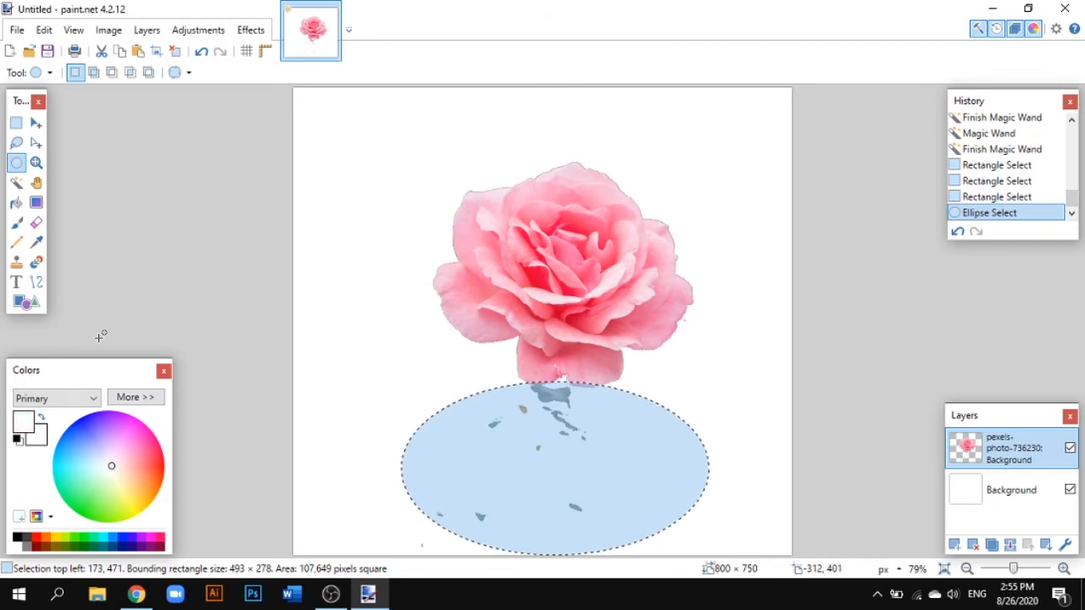
click(16, 203)
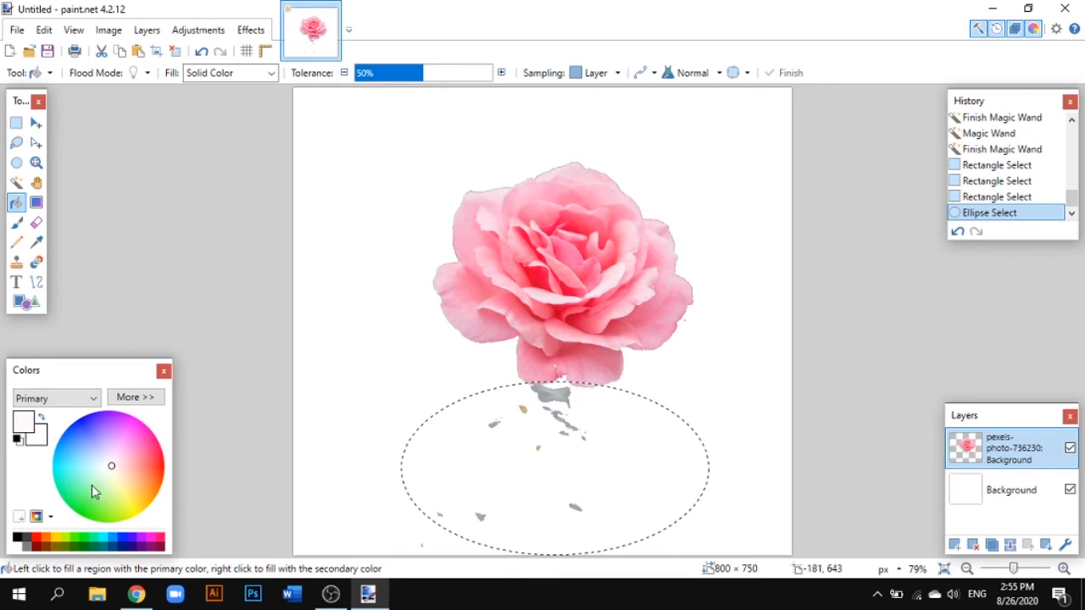
click(151, 487)
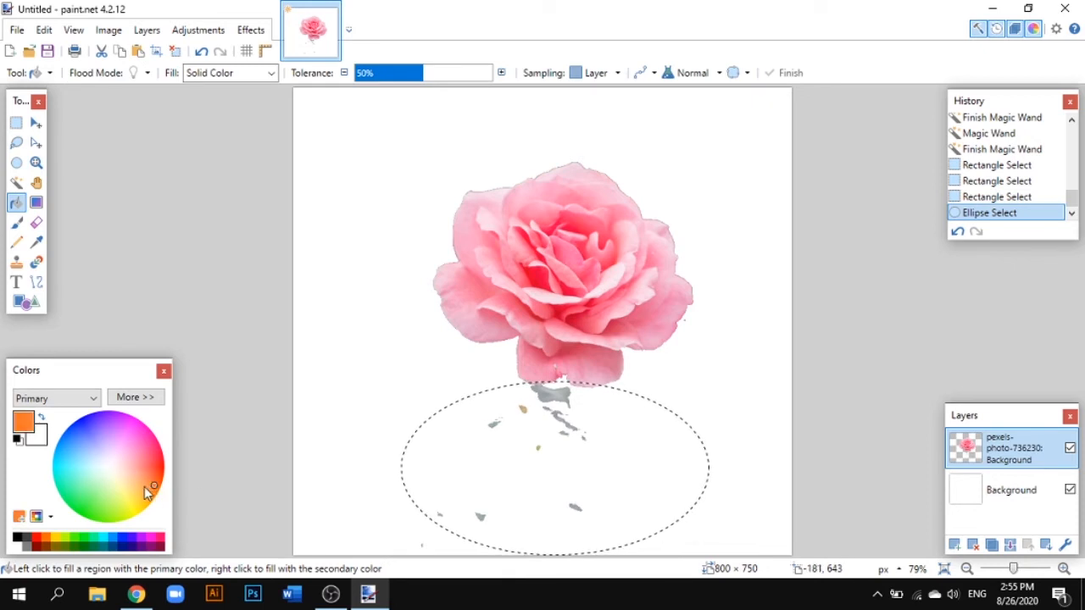
click(109, 522)
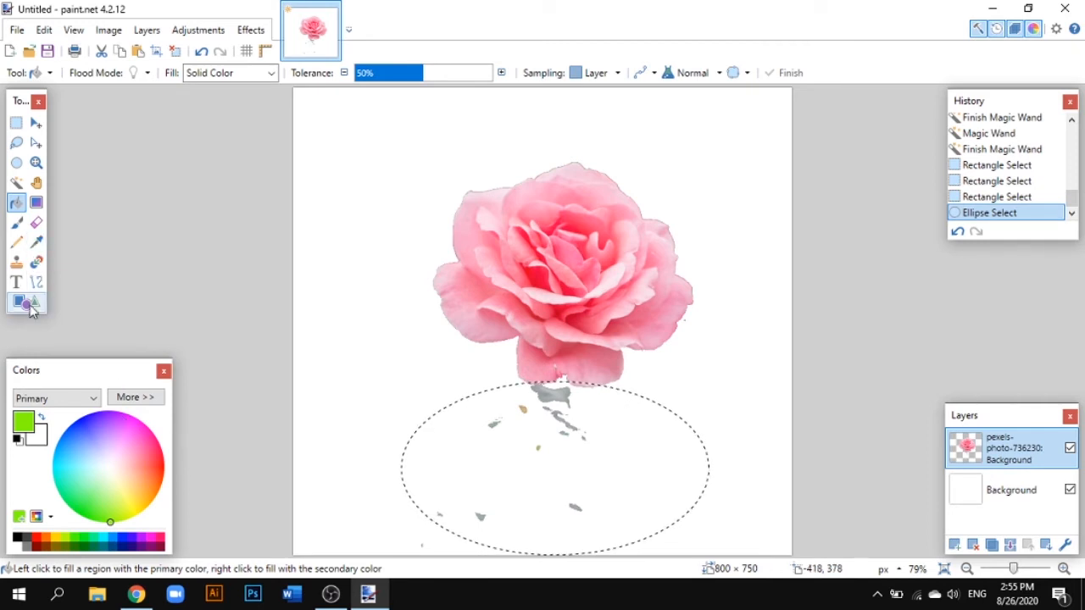
click(248, 76)
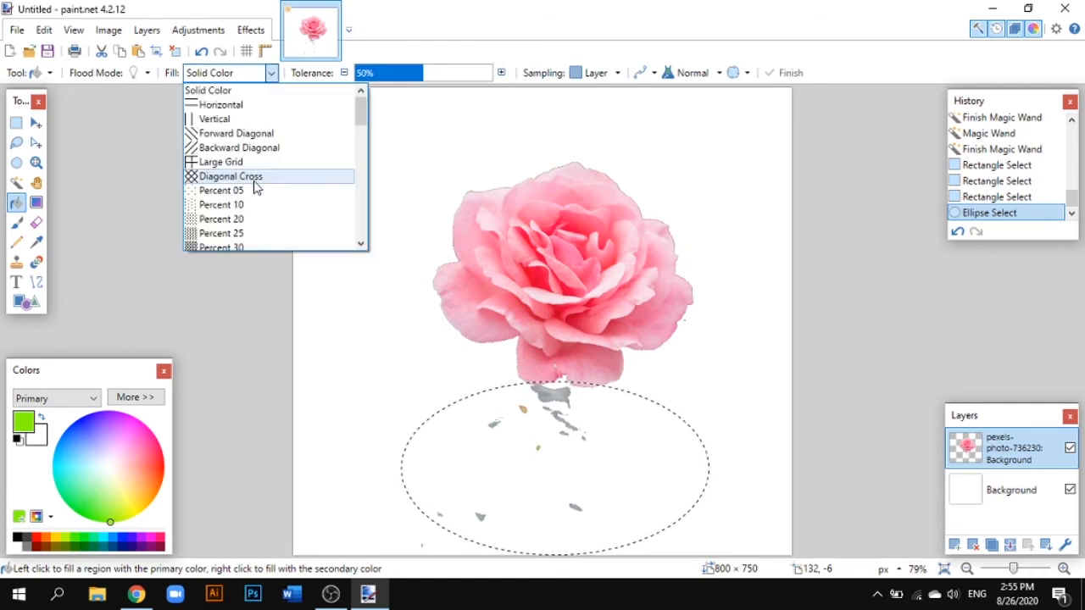
click(234, 75)
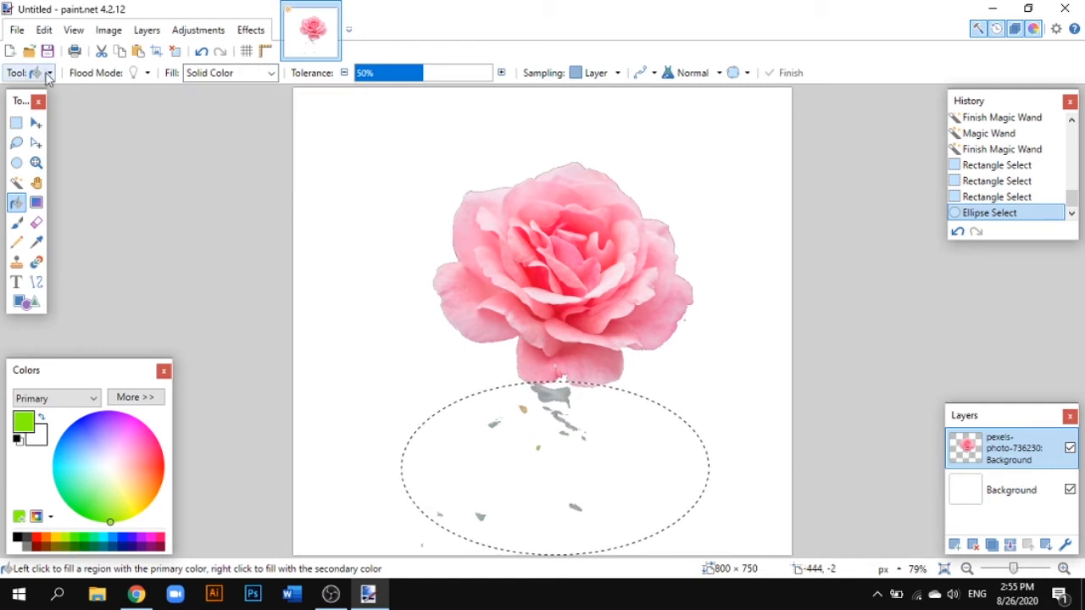
- Try a Paint Bucket fill inside the elliptical selection, and erase everything the selection contains
click(49, 75)
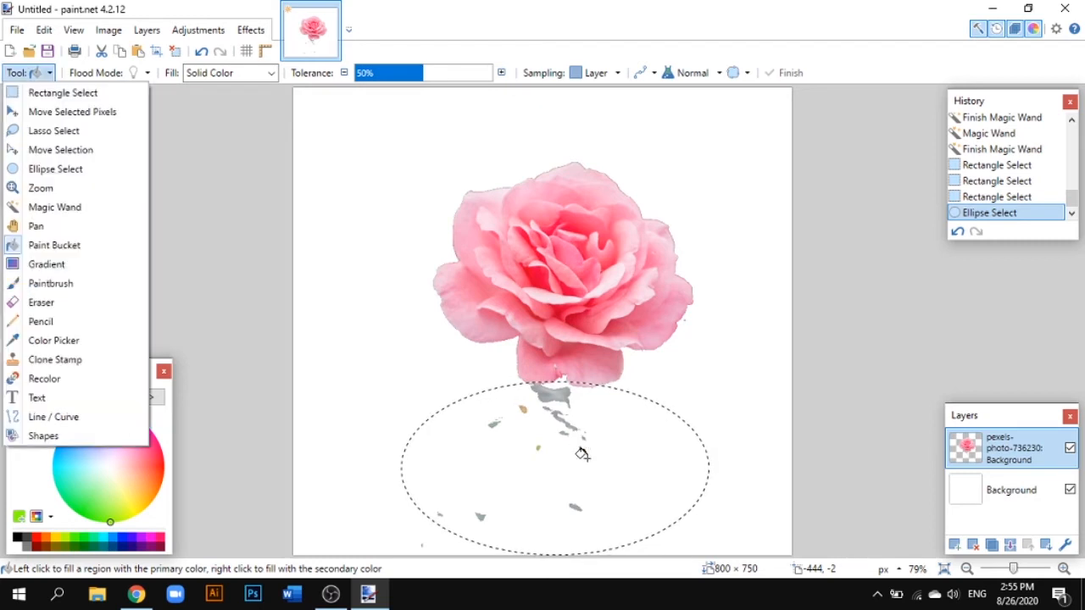
click(581, 454)
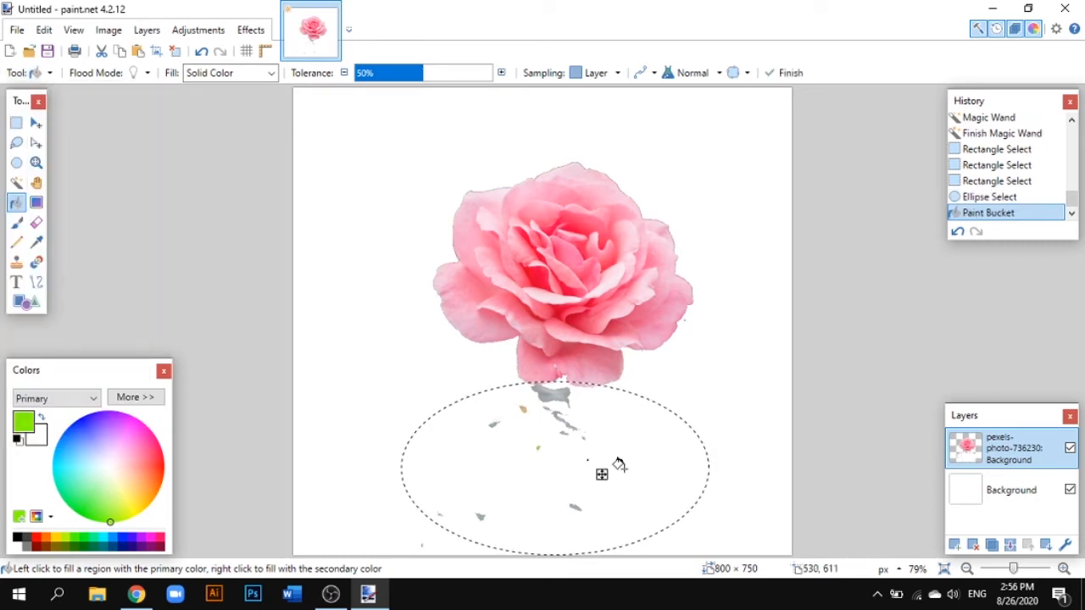
key(Delete)
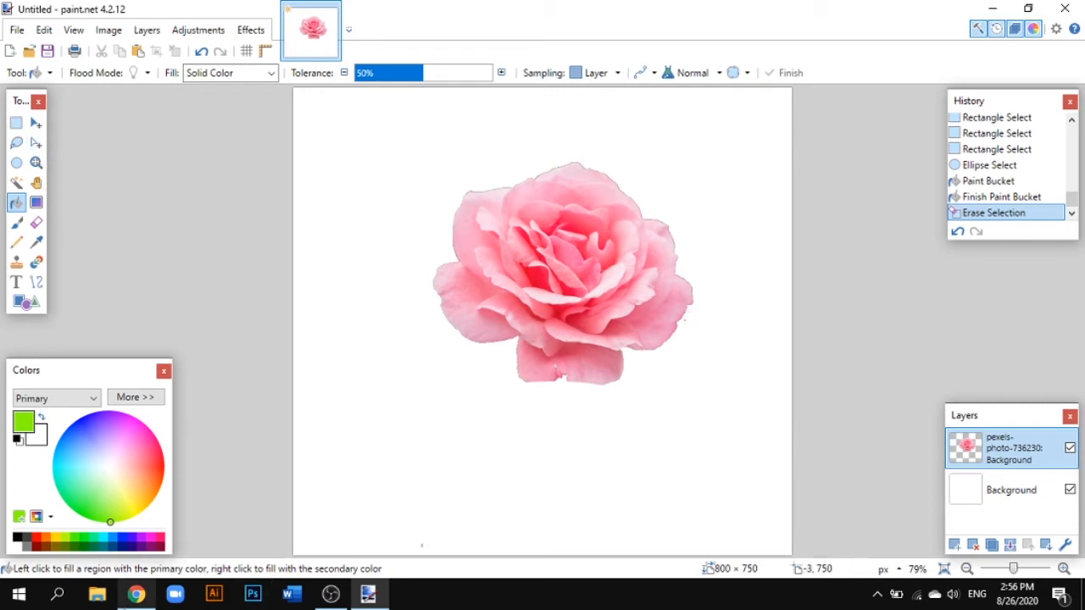
- Switch to Chrome and search Google Images for "grass"
click(138, 596)
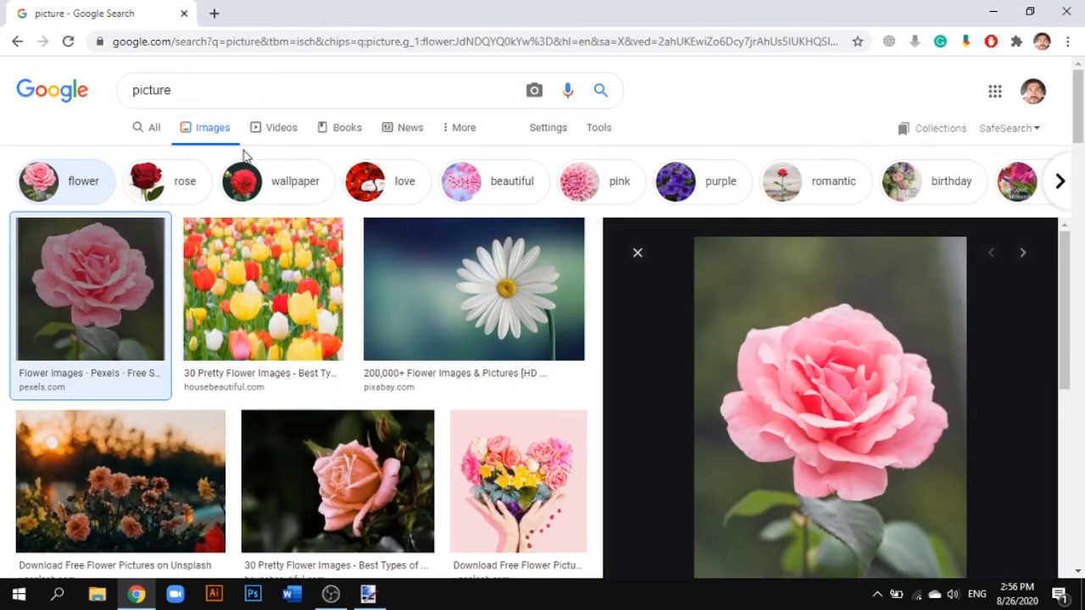
click(268, 92)
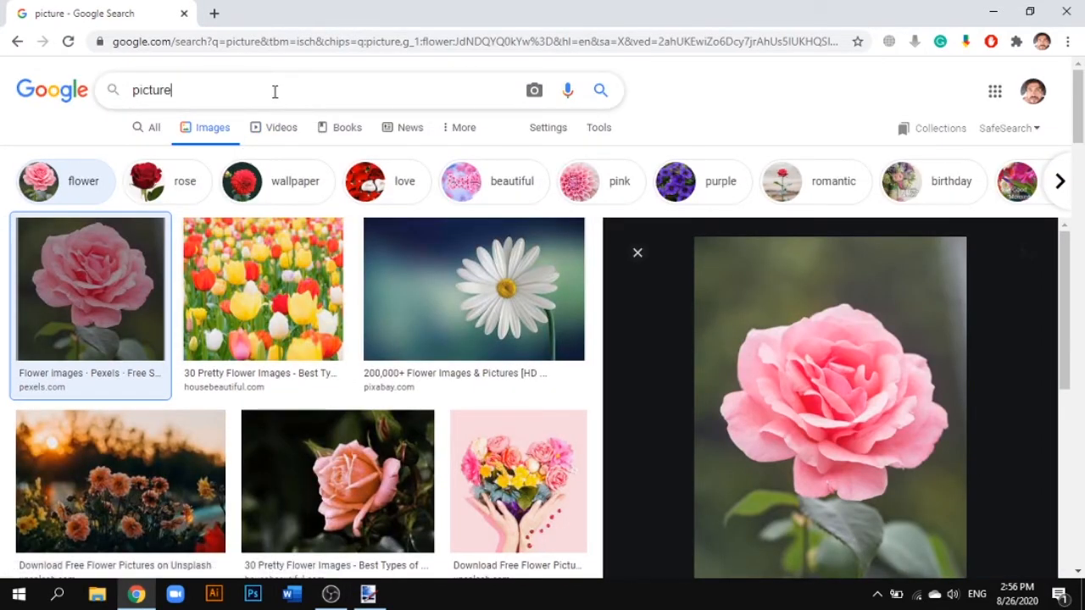
key(BackSpace)
key(BackSpace)
key(BackSpace)
key(BackSpace)
key(BackSpace)
key(BackSpace)
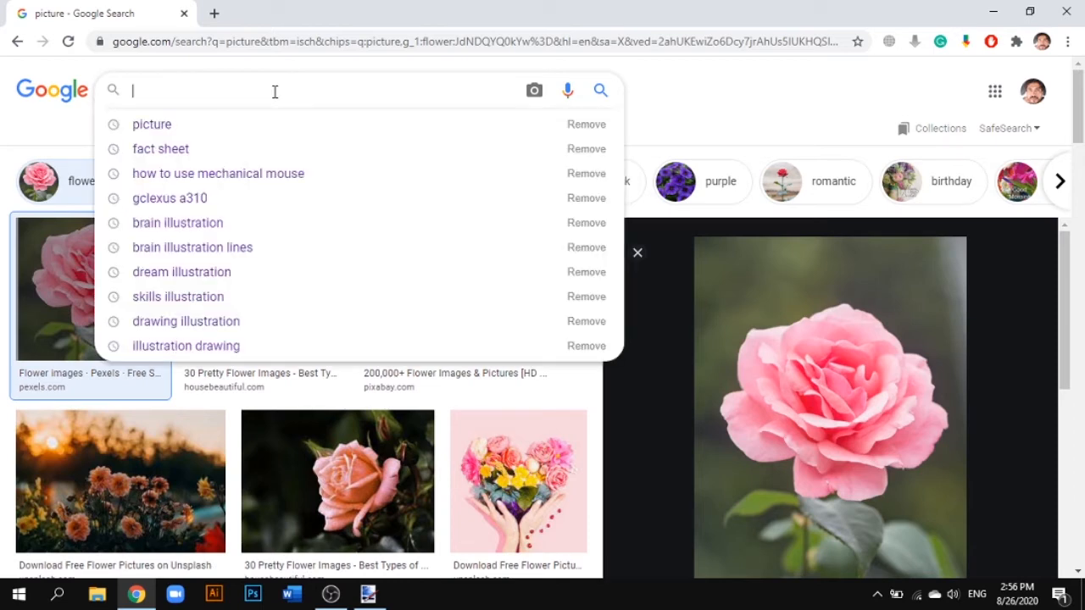
text(gr)
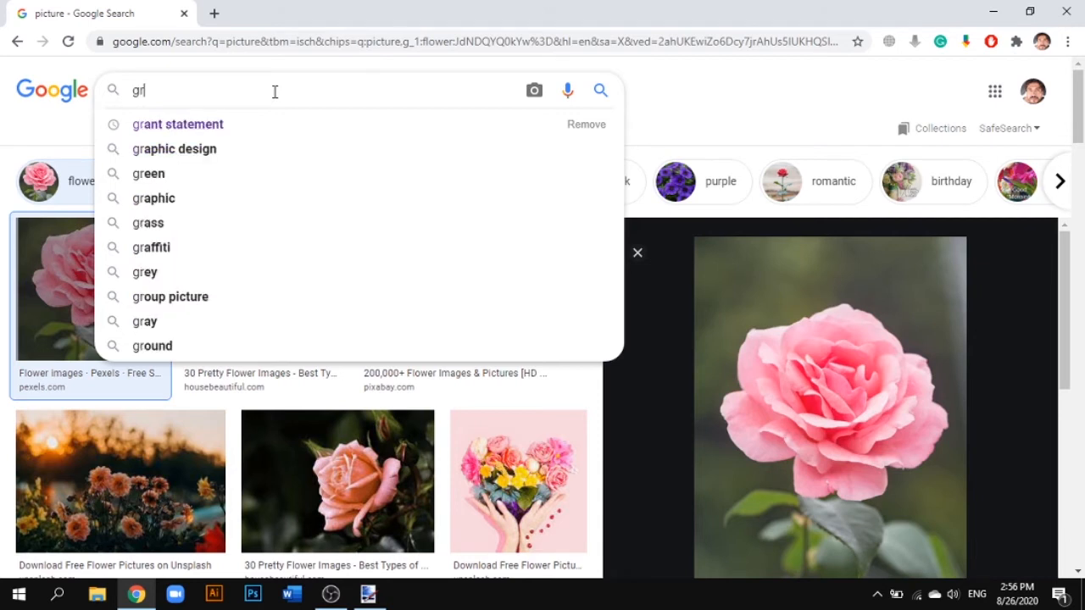
text(add)
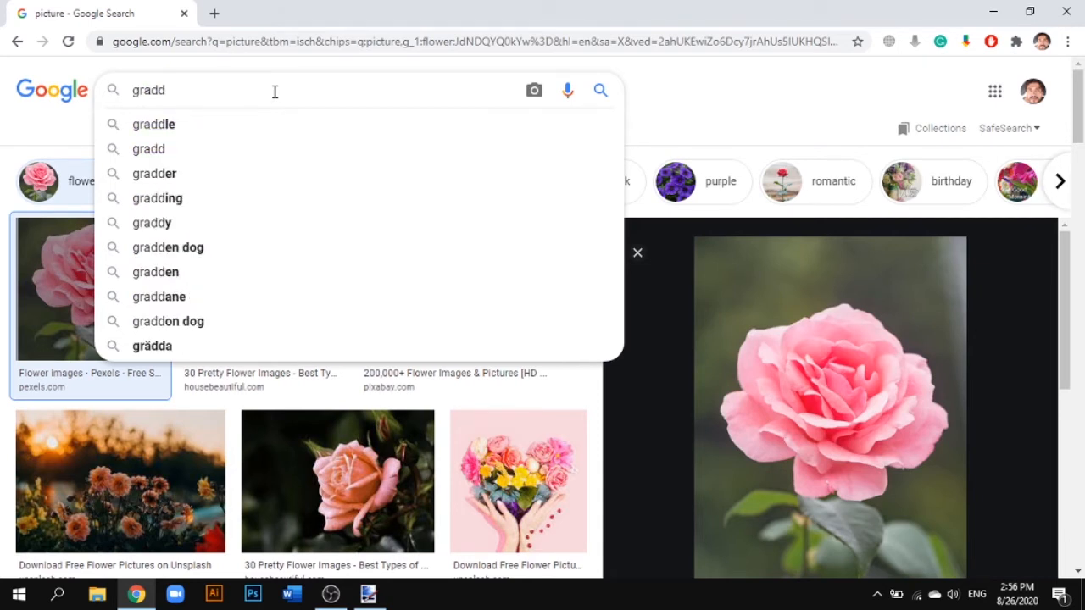
key(BackSpace)
key(BackSpace)
text(ss)
key(Return)
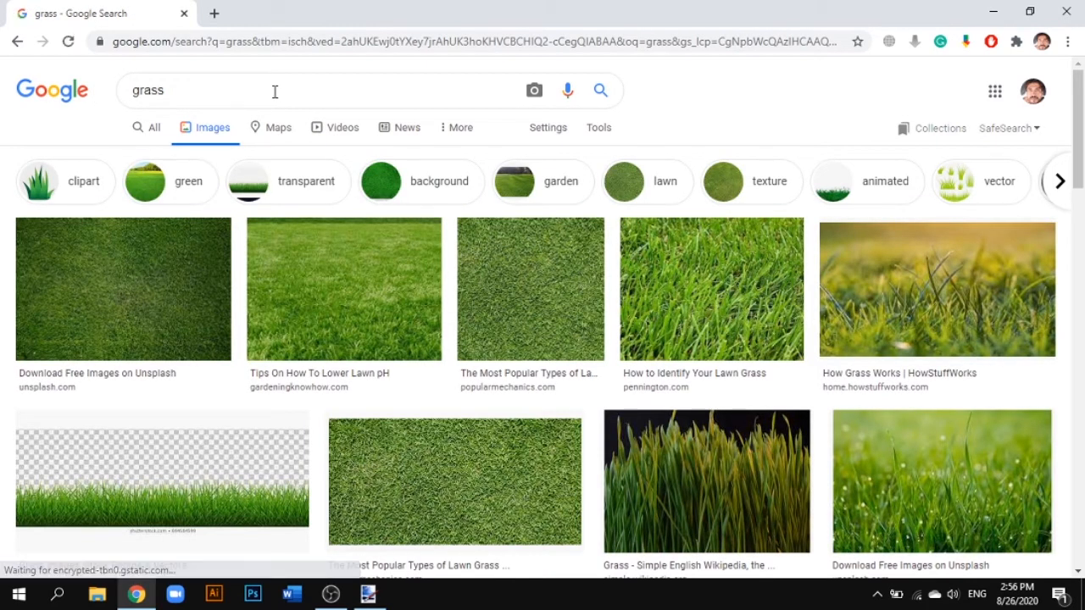
- Try to save the tall dark-background grass photo from Simple English Wikipedia
click(772, 487)
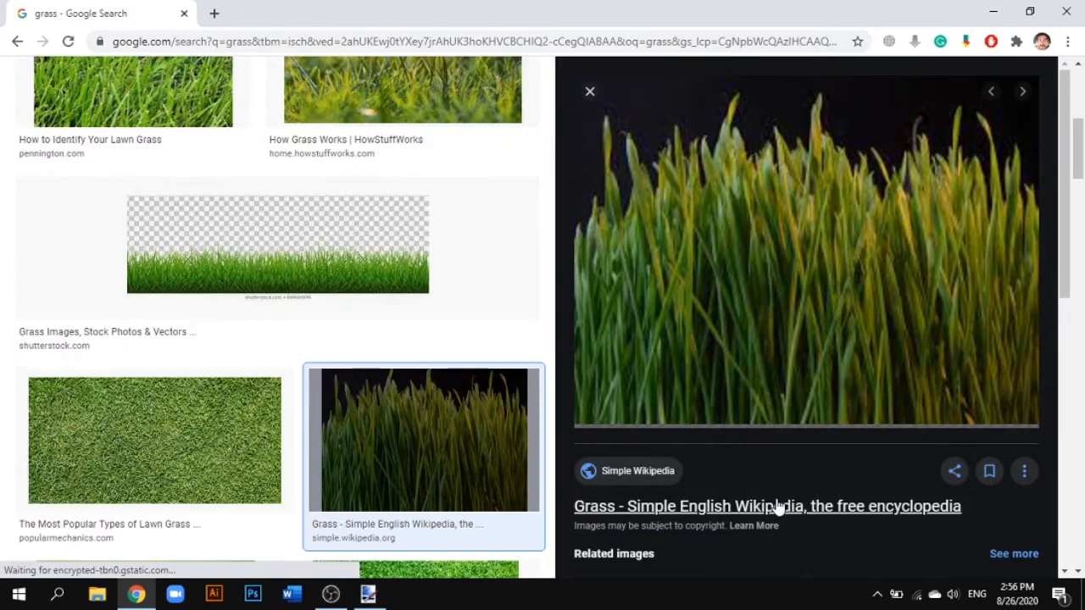
right_click(735, 254)
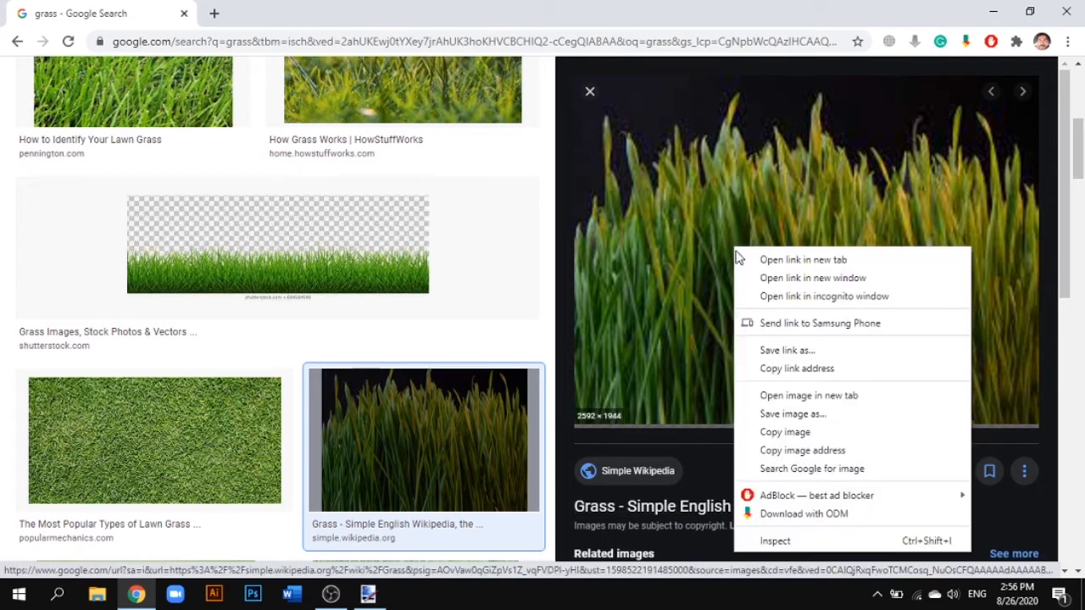
click(808, 413)
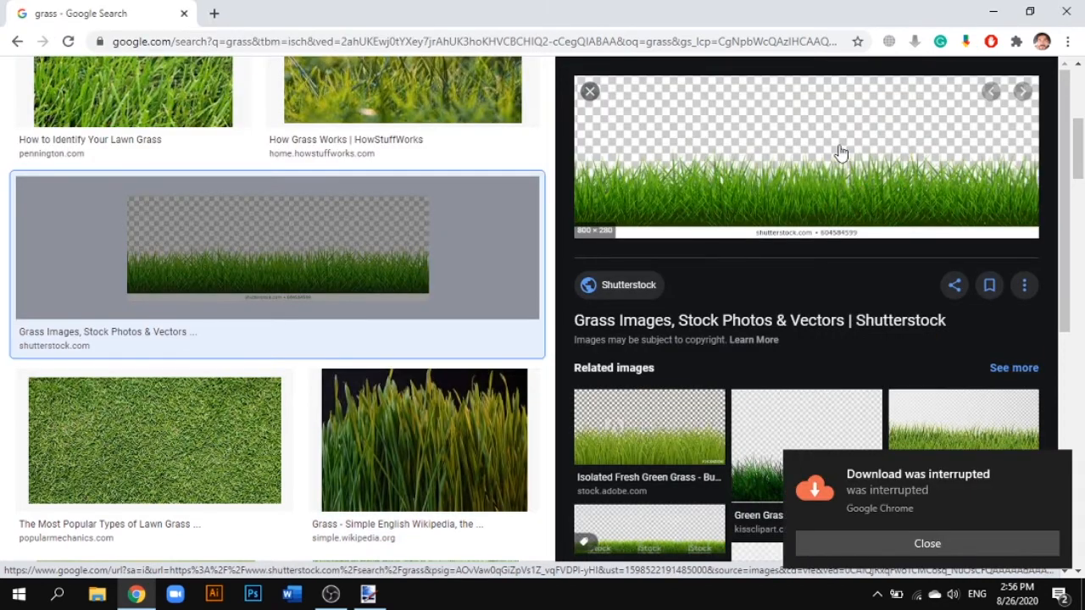
- Start saving the Shutterstock grass border image and choose New Volume (D:) as the location
right_click(840, 149)
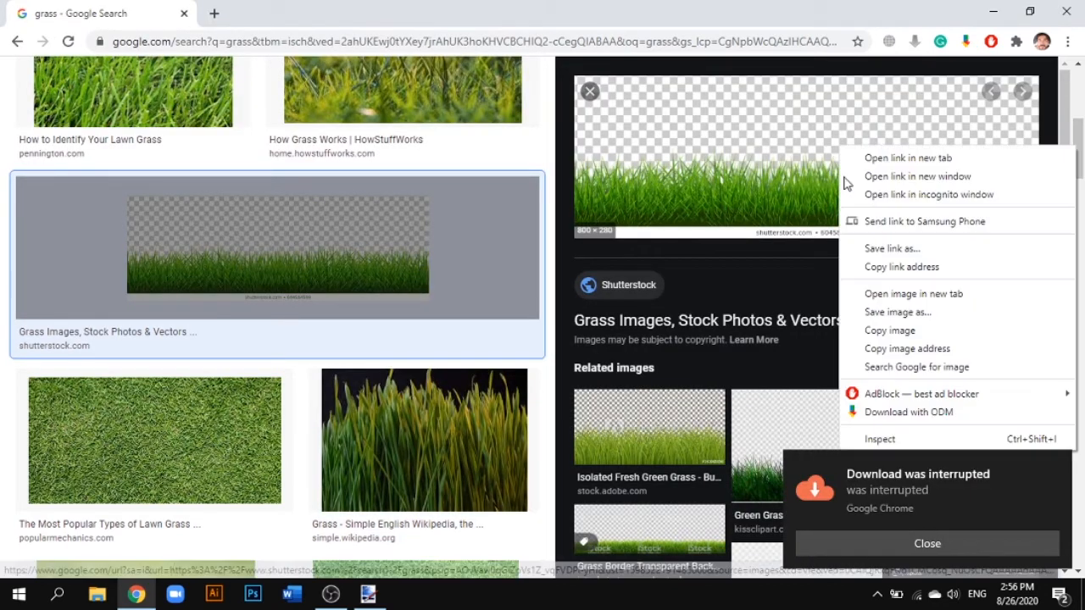
click(916, 313)
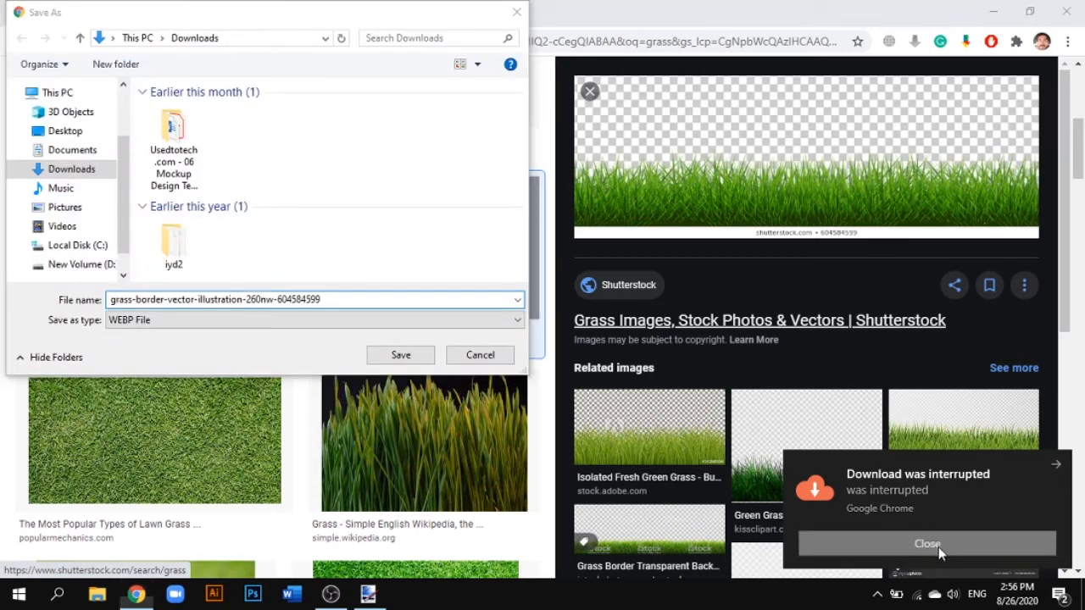
click(938, 547)
click(82, 263)
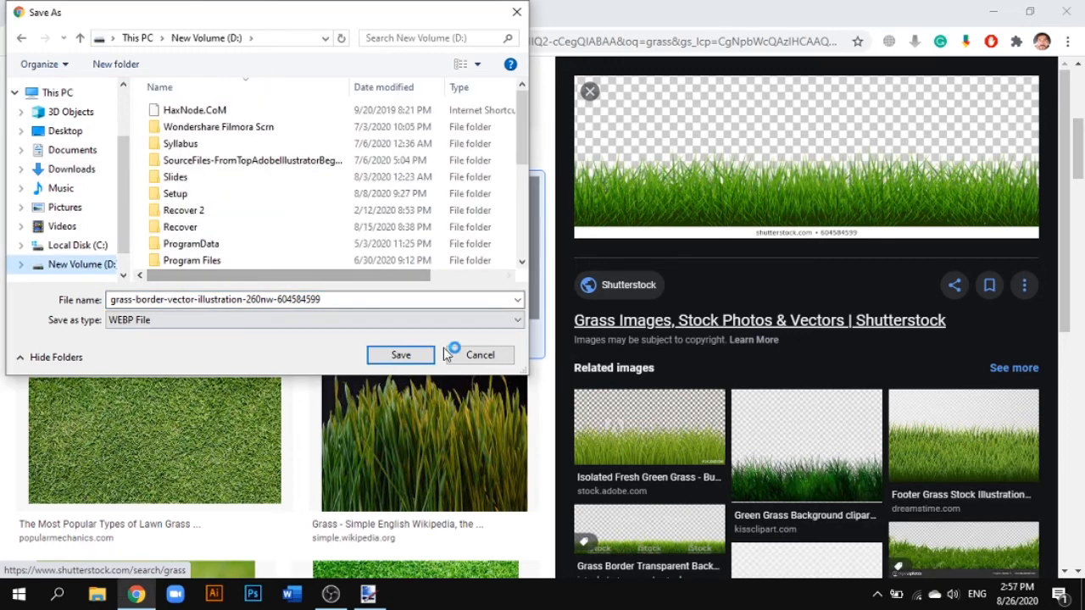
- Open the personal folder listed directly above Adobe_Illustrator_CC_2019 on New Volume (D:) as the save location
click(328, 177)
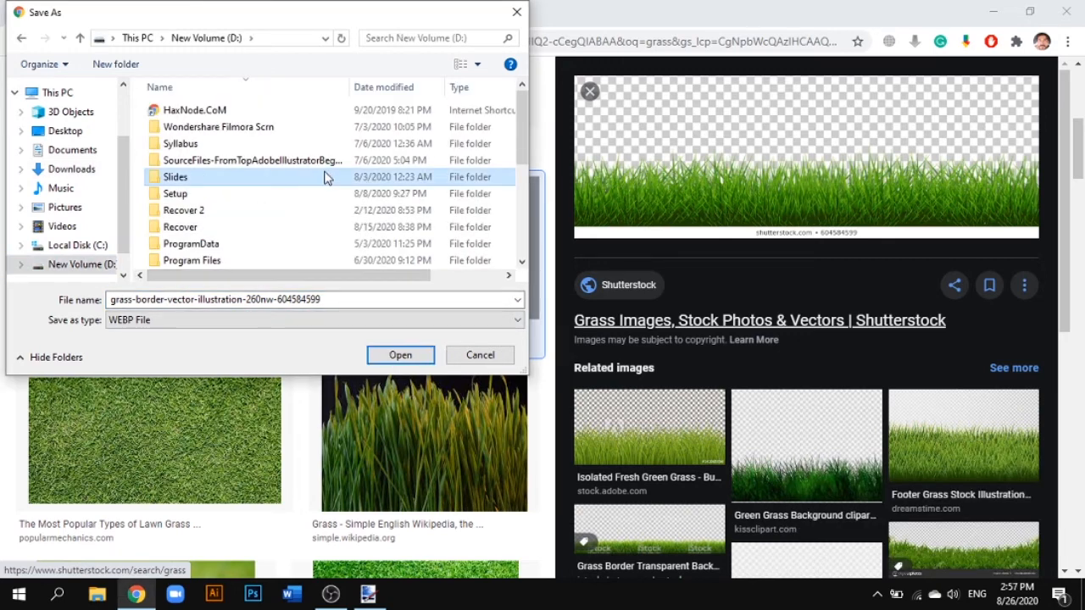
key(Down)
key(Down)
key(Down)
key(Down)
key(Down)
key(Down)
key(Down)
key(Down)
key(Down)
key(Down)
key(Down)
key(Down)
key(Down)
key(Down)
key(Down)
key(Down)
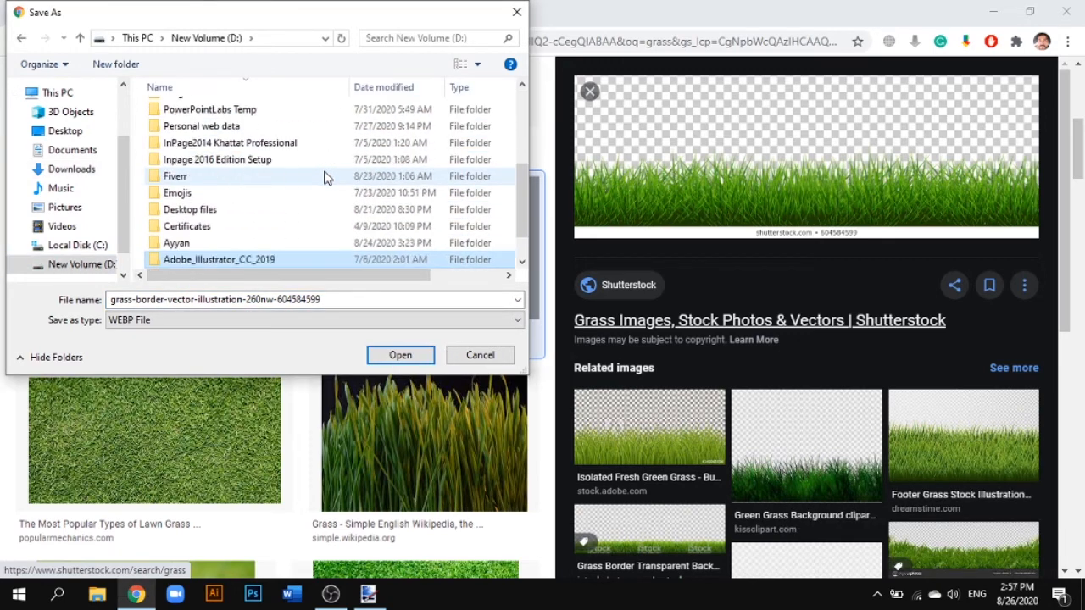
key(Up)
key(Up)
key(Return)
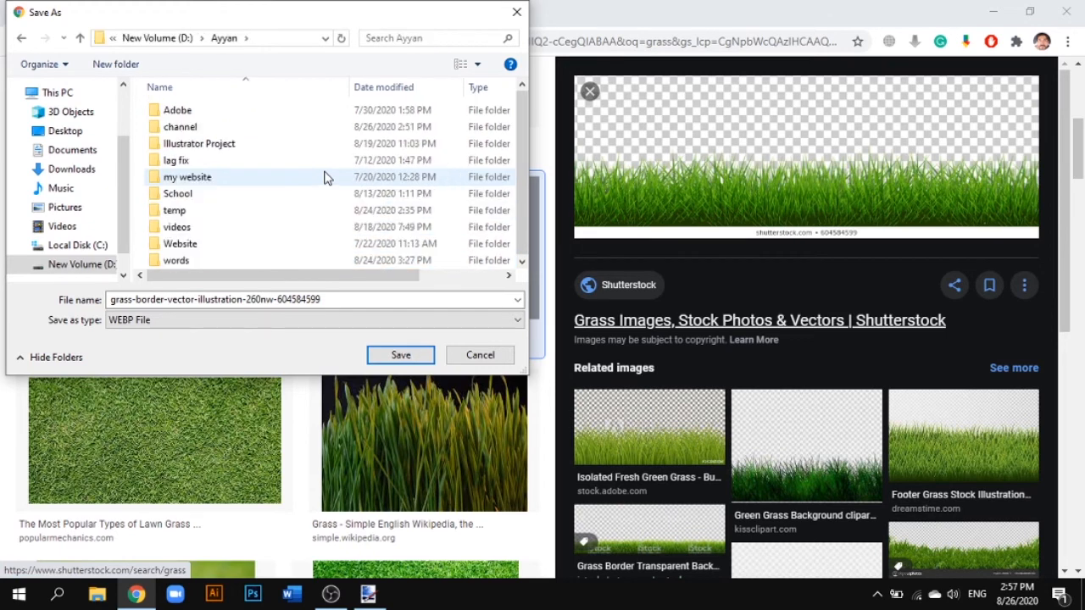
- Save the grass border image in the temp subfolder as the WEBP file grass-border-vector-illustration-260nw-604584599
key(Down)
key(Down)
key(Down)
key(Down)
key(Down)
key(Up)
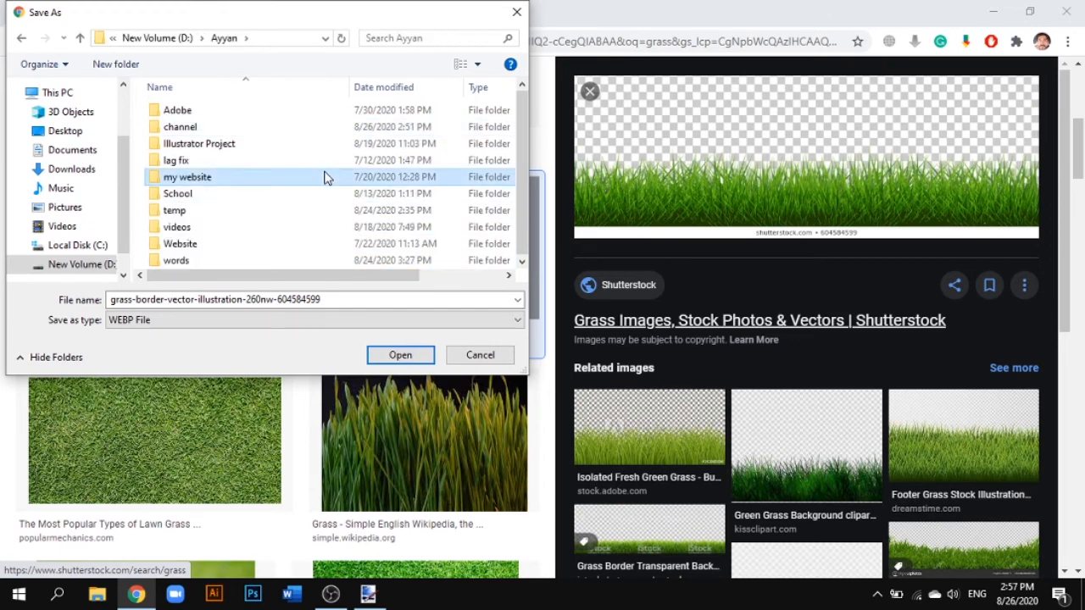
key(Down)
key(Down)
key(Return)
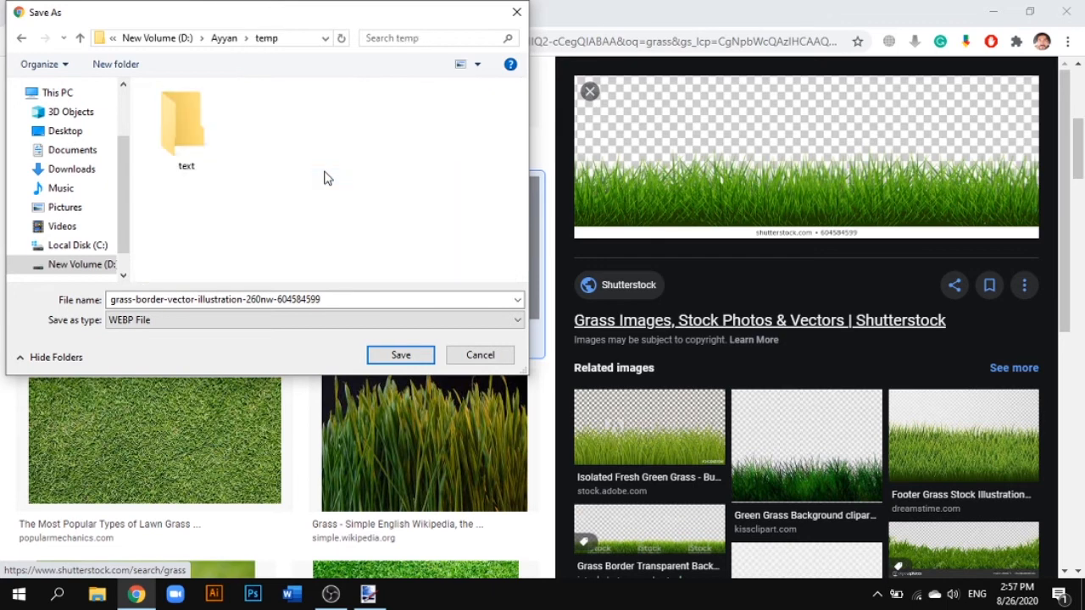
key(Return)
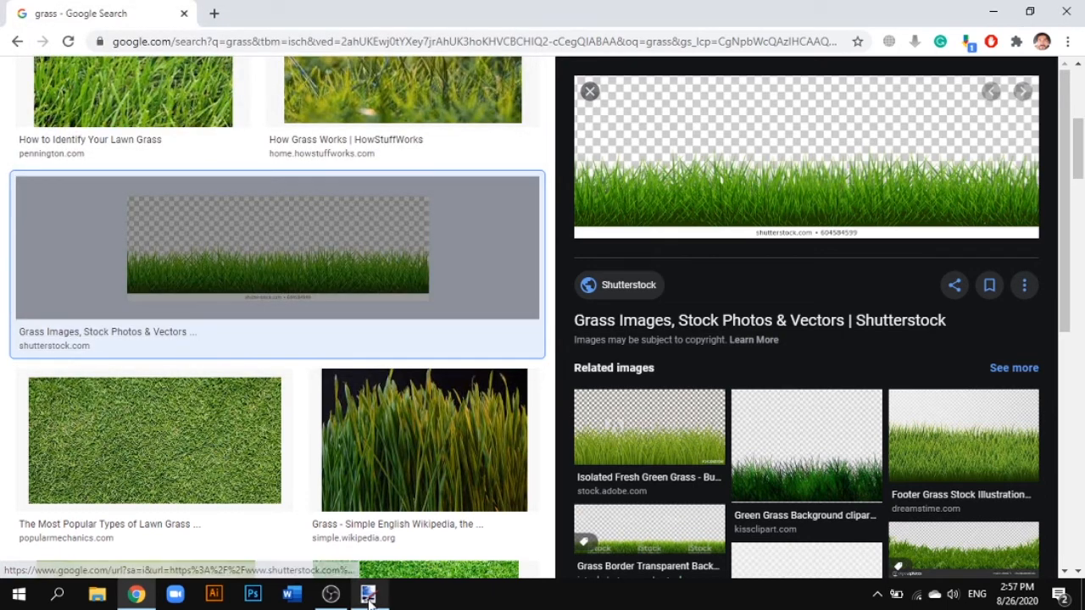
- Switch to paint.net and import grass-border-vector-illustration-260nw-604584599 from the temp folder as a new layer
click(370, 596)
click(17, 29)
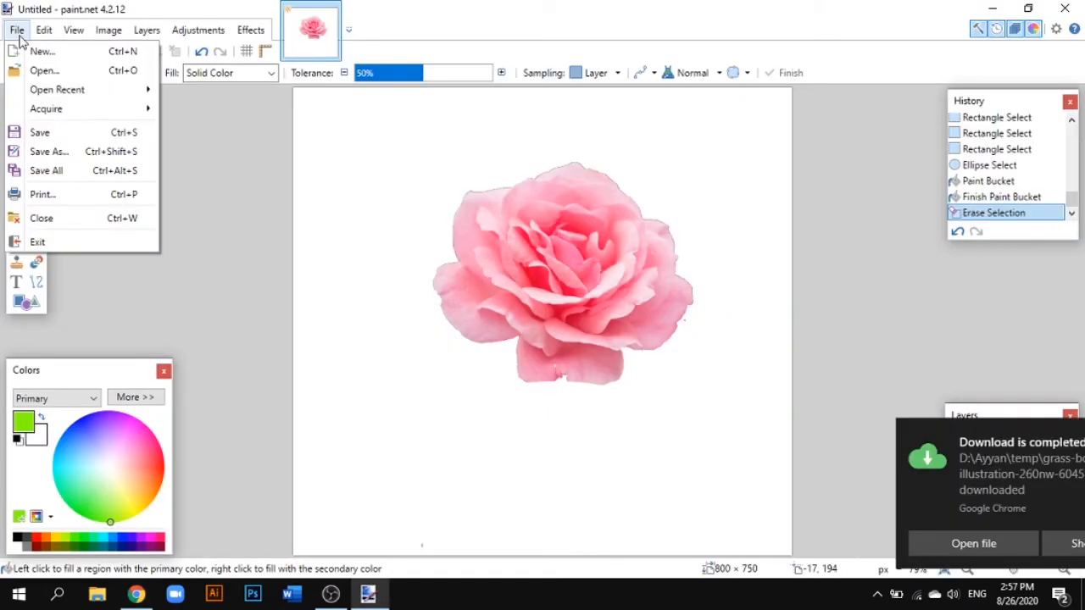
click(141, 33)
click(139, 36)
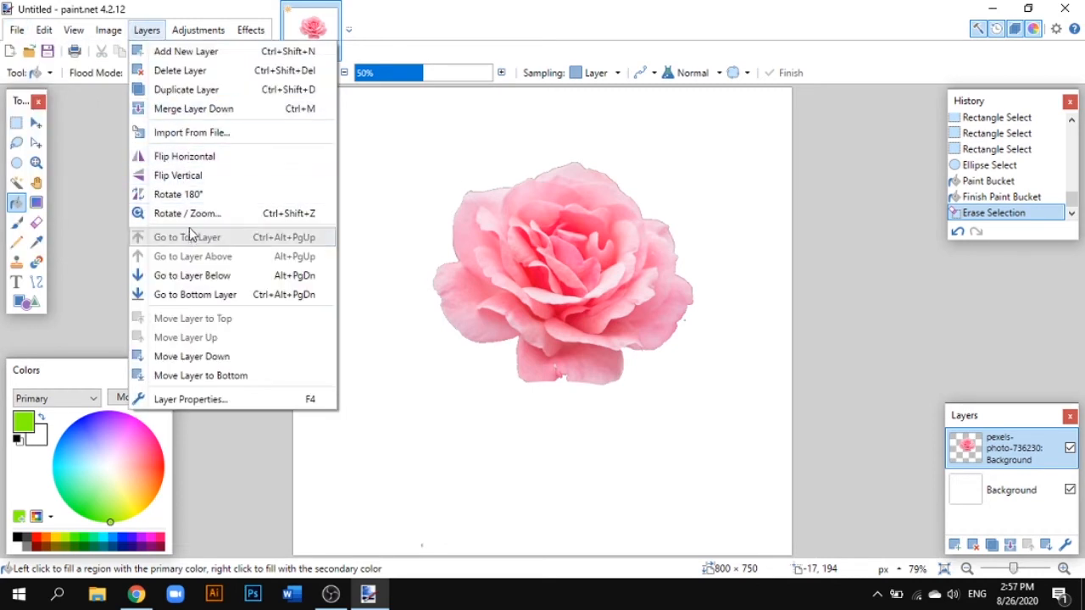
click(194, 133)
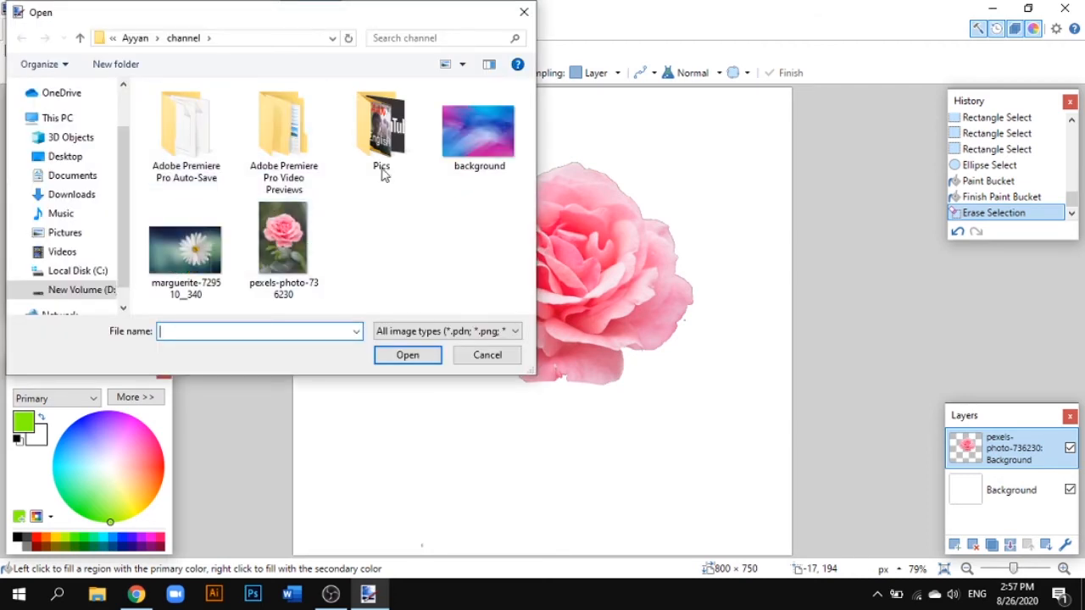
click(137, 37)
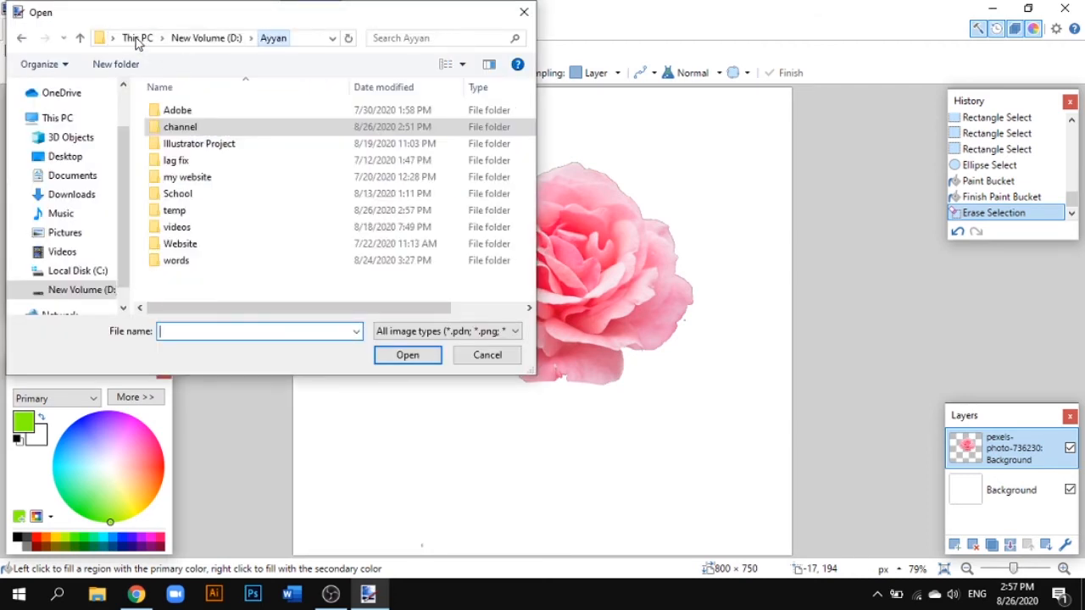
double_click(188, 210)
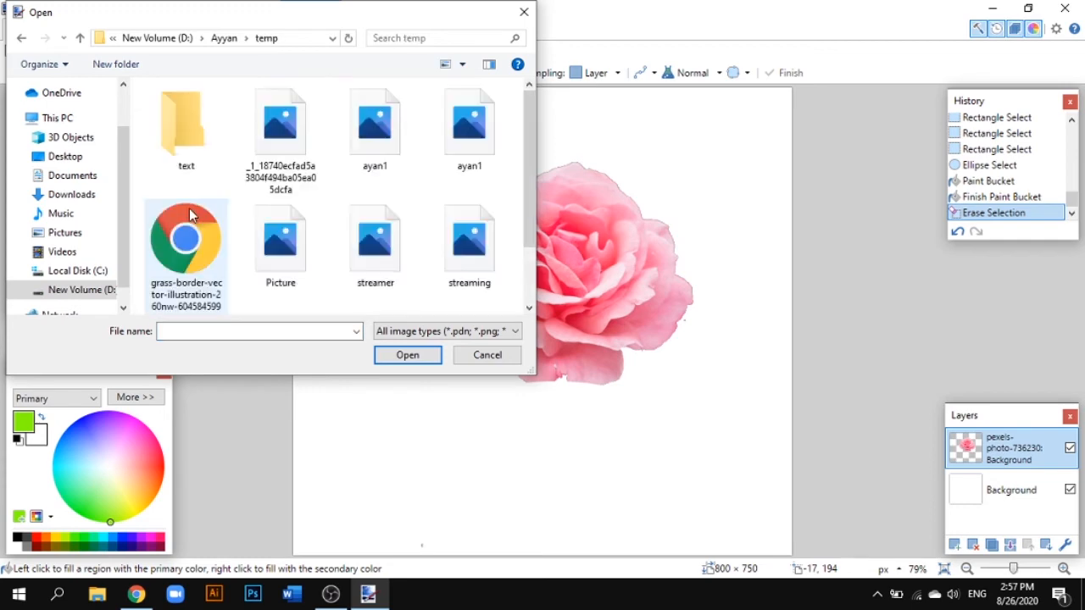
scroll(356, 204, down, 1)
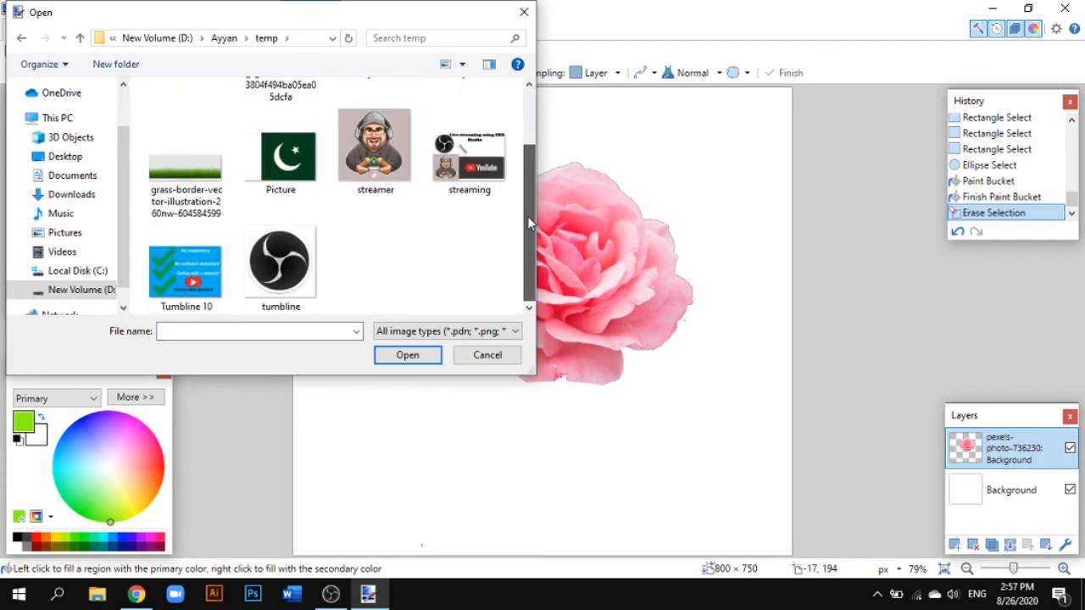
double_click(182, 192)
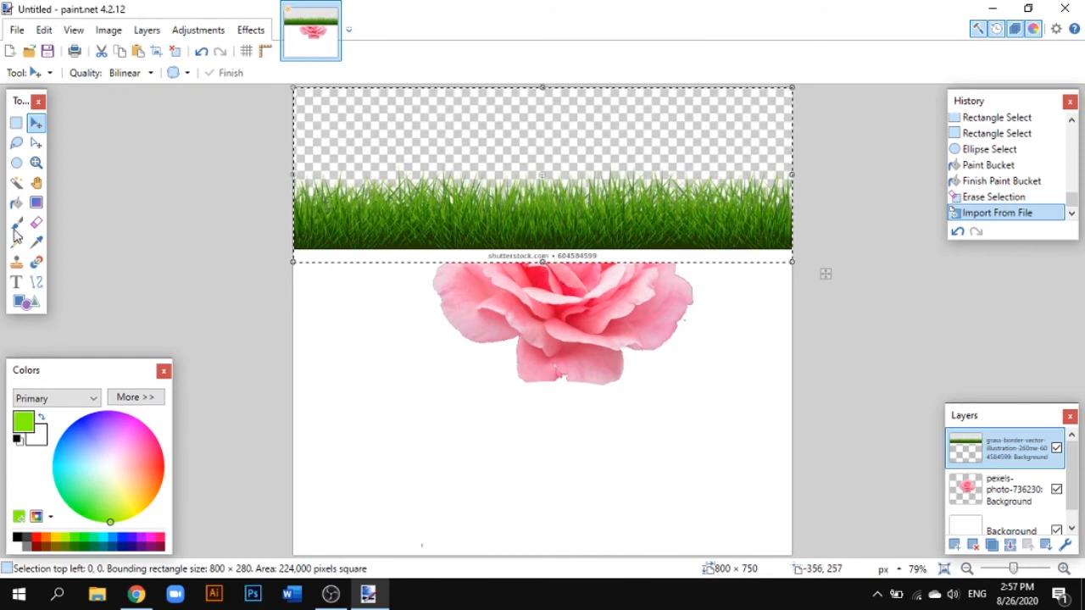
- Erase the checkered background above the grass and the white strip below it using the Magic Wand at 50% tolerance
click(17, 204)
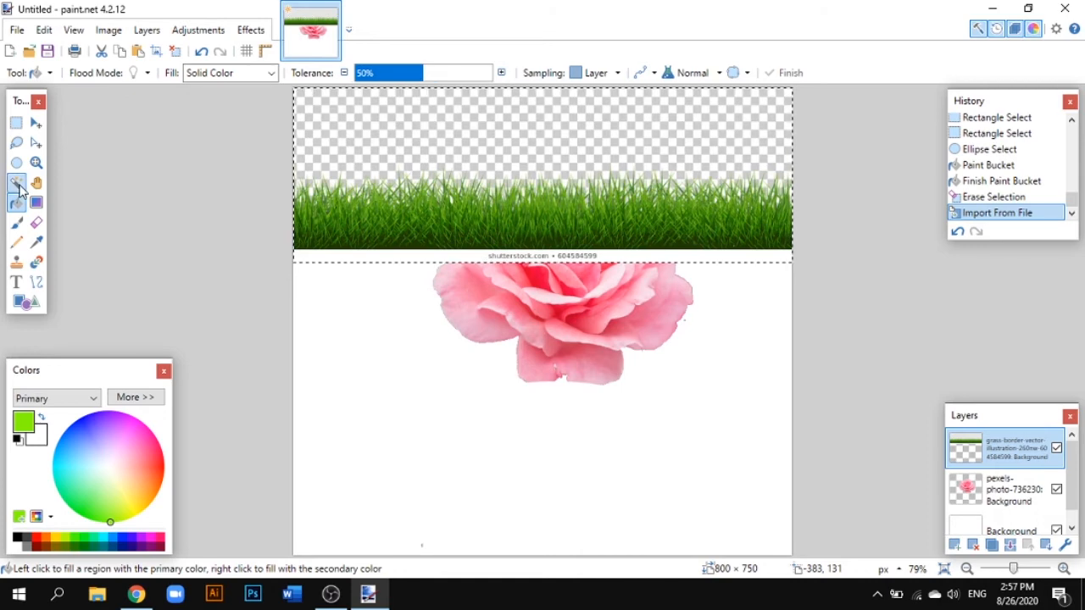
click(17, 184)
click(552, 152)
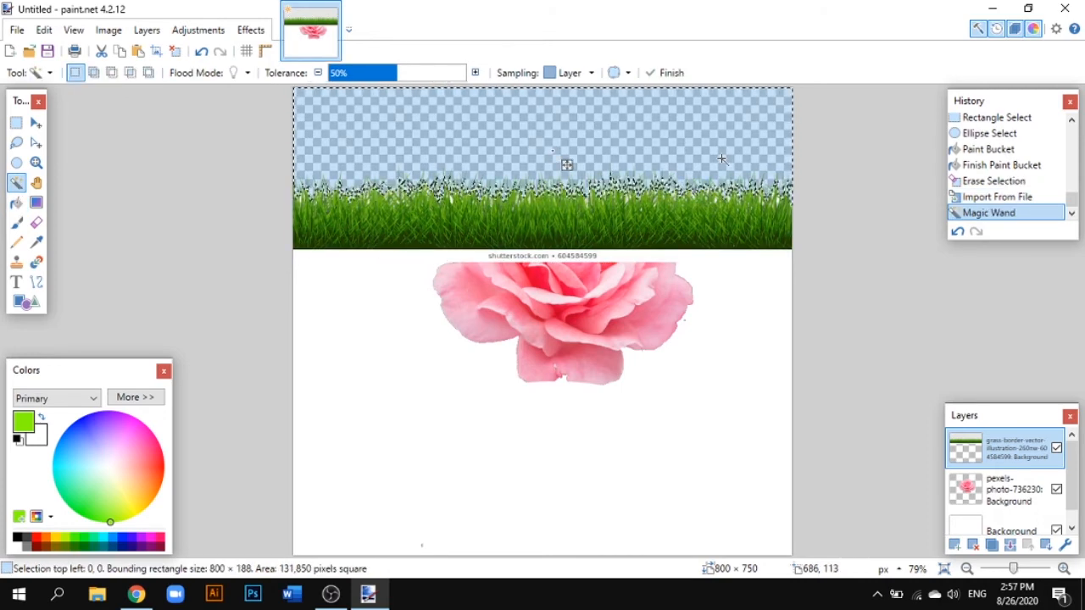
key(Delete)
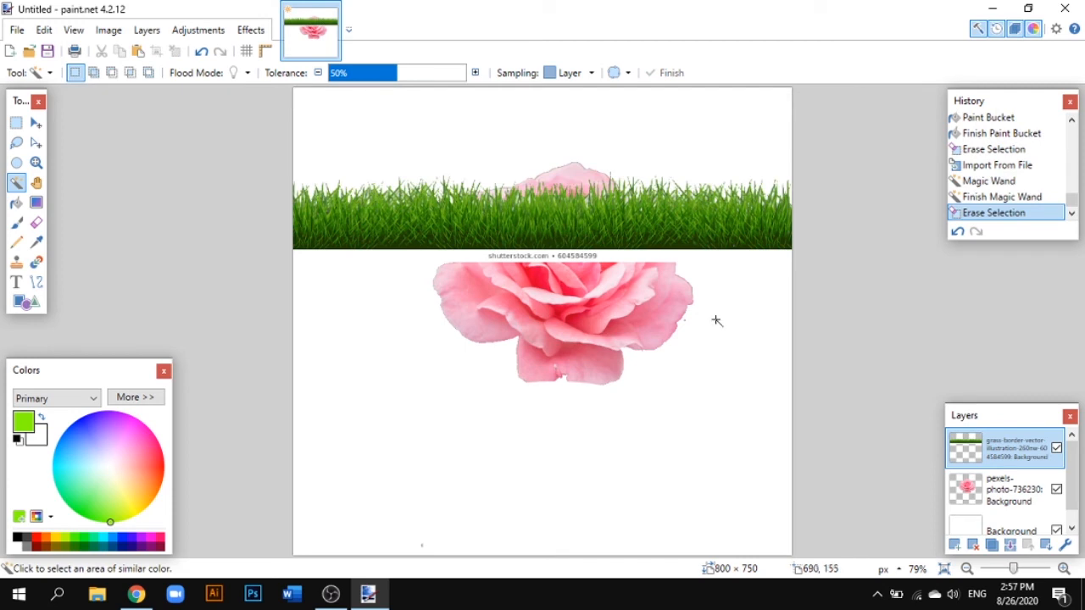
click(573, 260)
key(Delete)
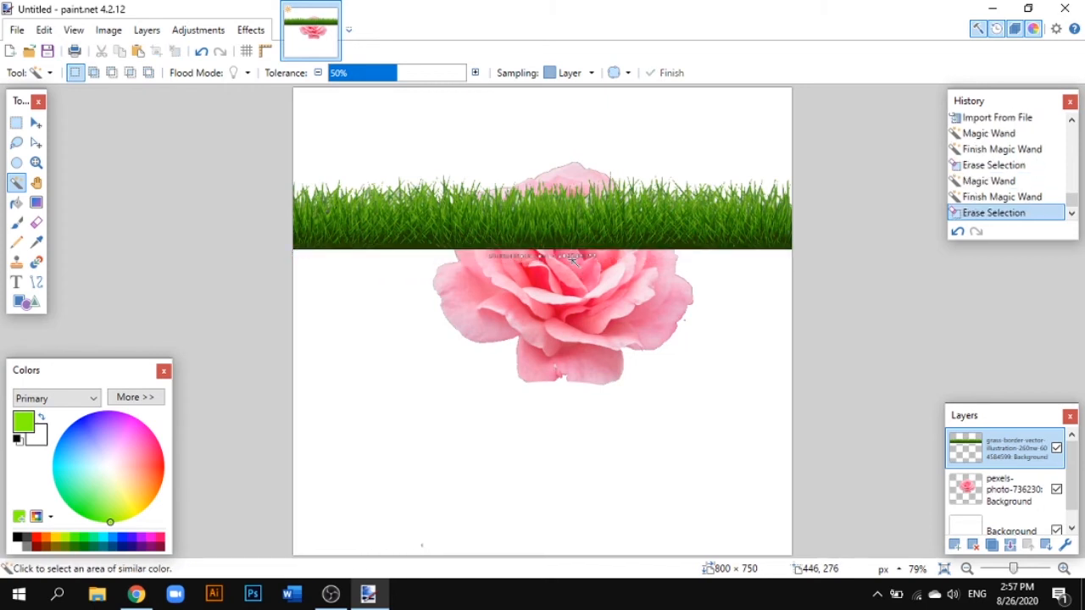
- Try to select the leftover watermark text below the grass, and erase the remaining background above it with the Magic Wand
click(499, 258)
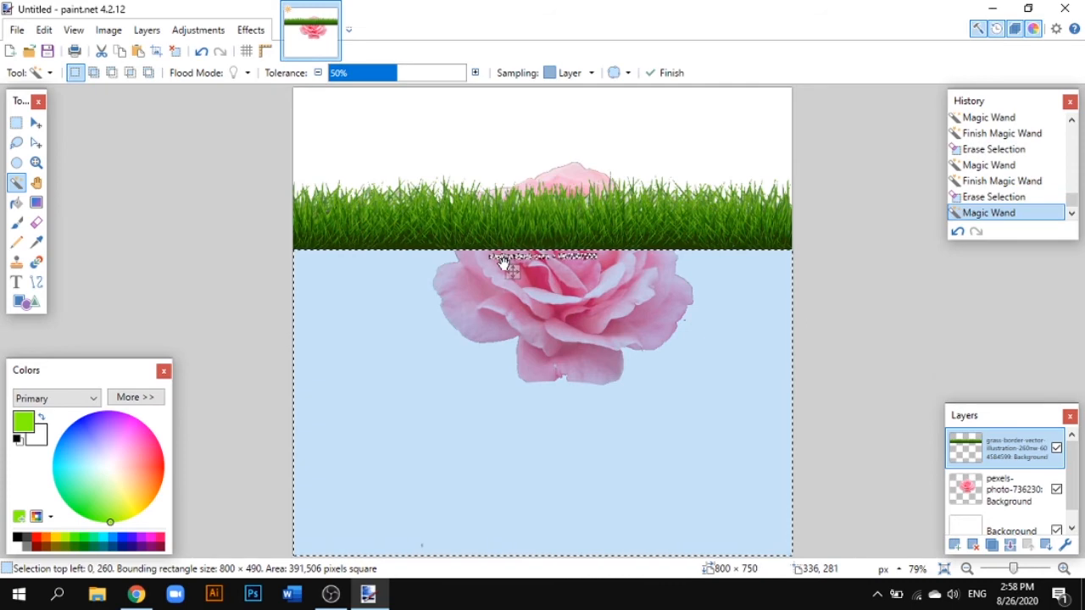
click(477, 207)
click(492, 133)
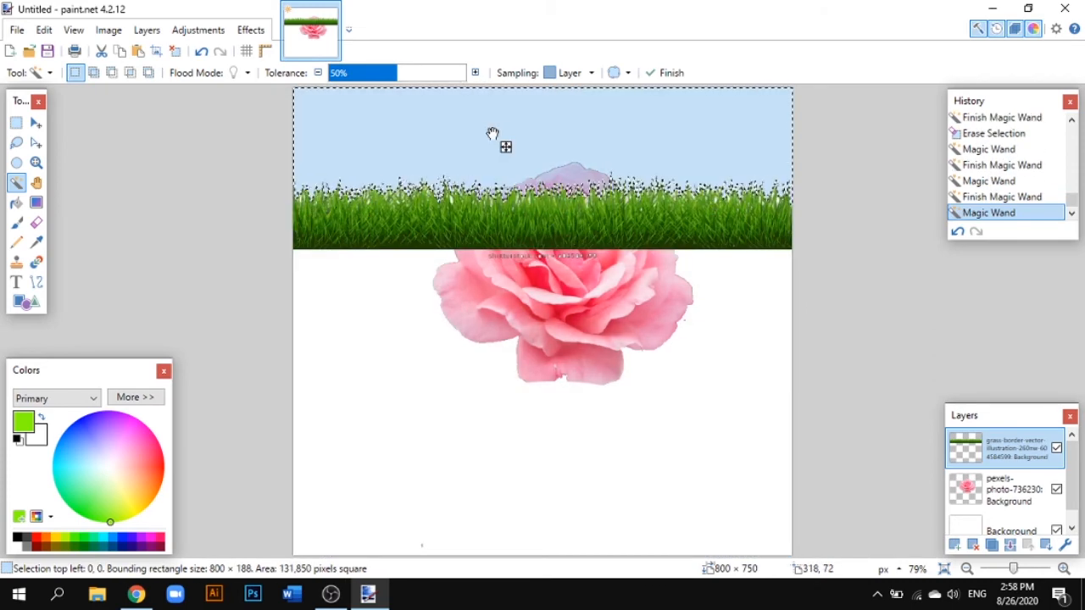
key(Delete)
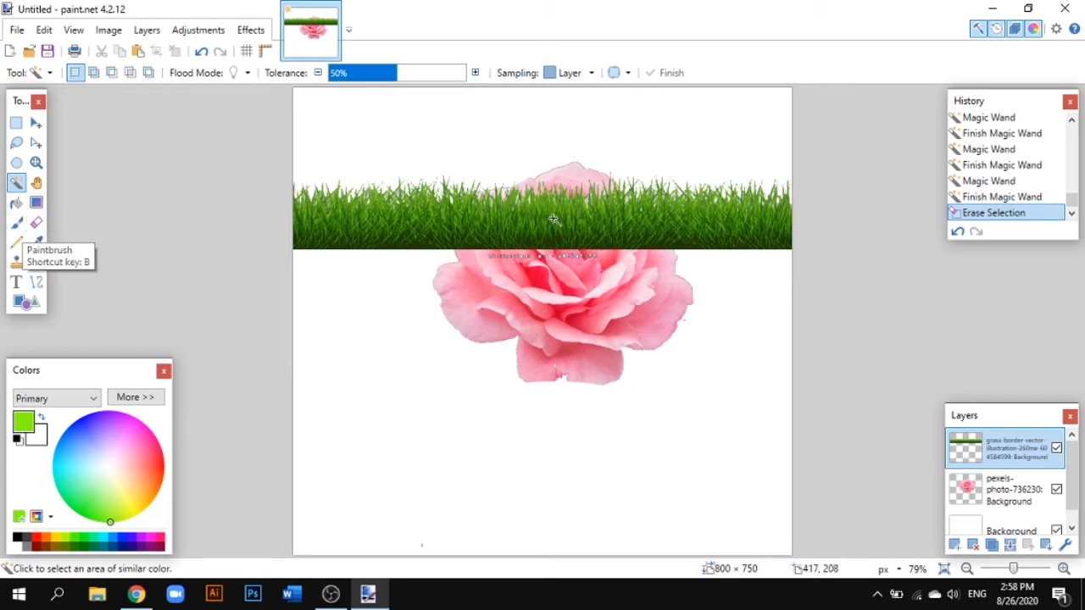
- Select the whole grass layer, move its pixels down over the rose's base to about 29, 282, and erase them
click(36, 123)
key(ctrl+a)
click(491, 195)
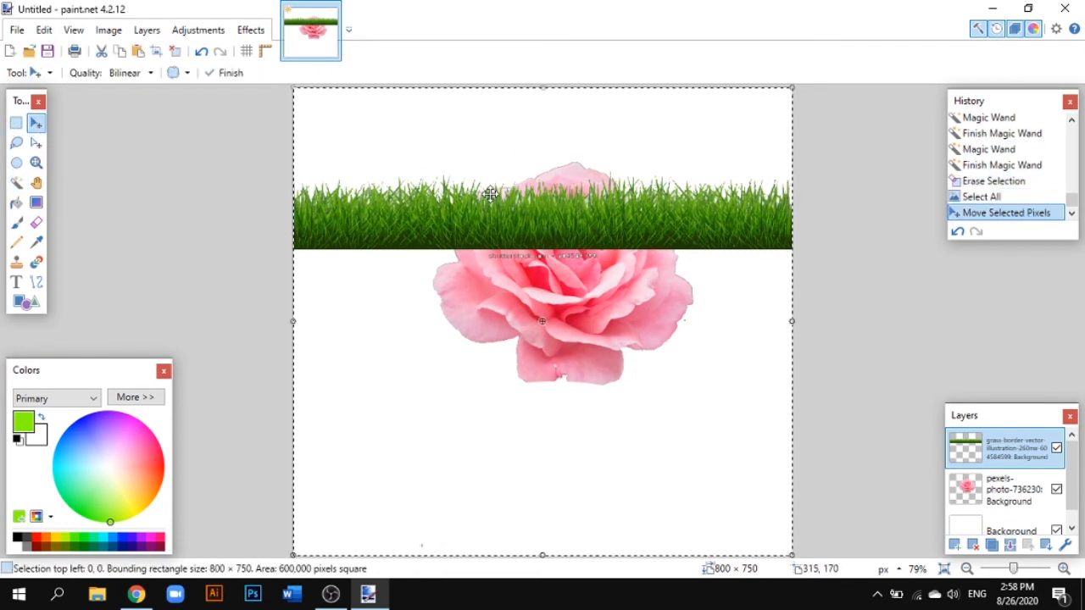
click(36, 144)
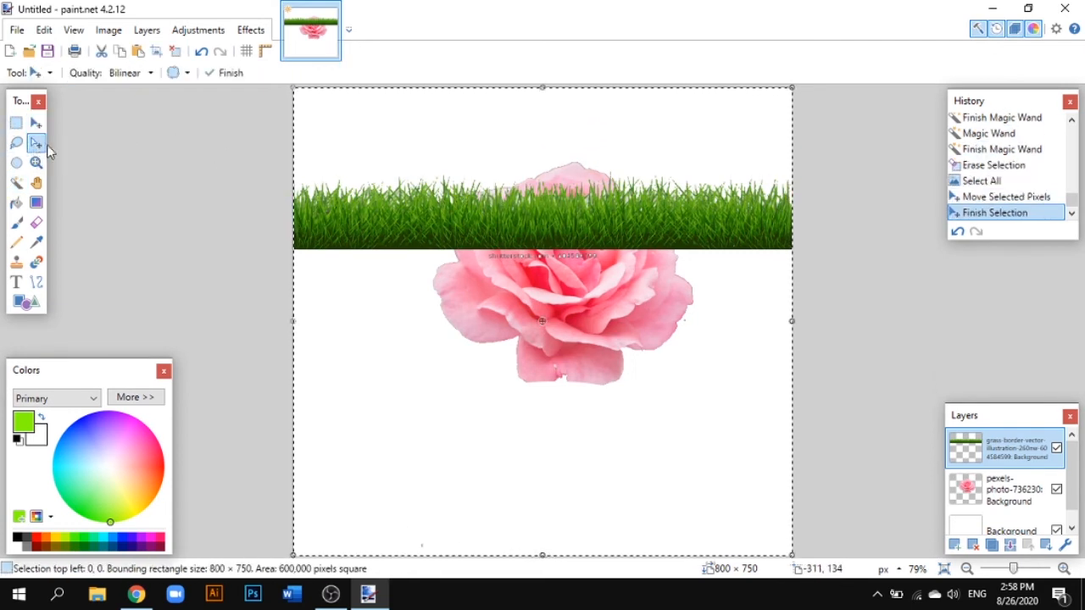
click(477, 213)
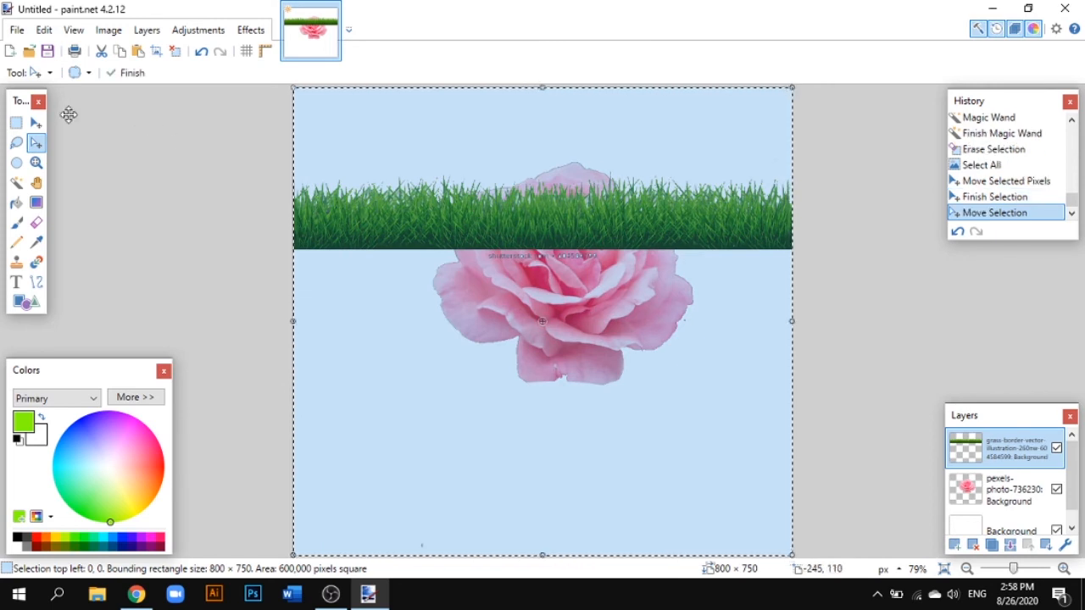
click(38, 125)
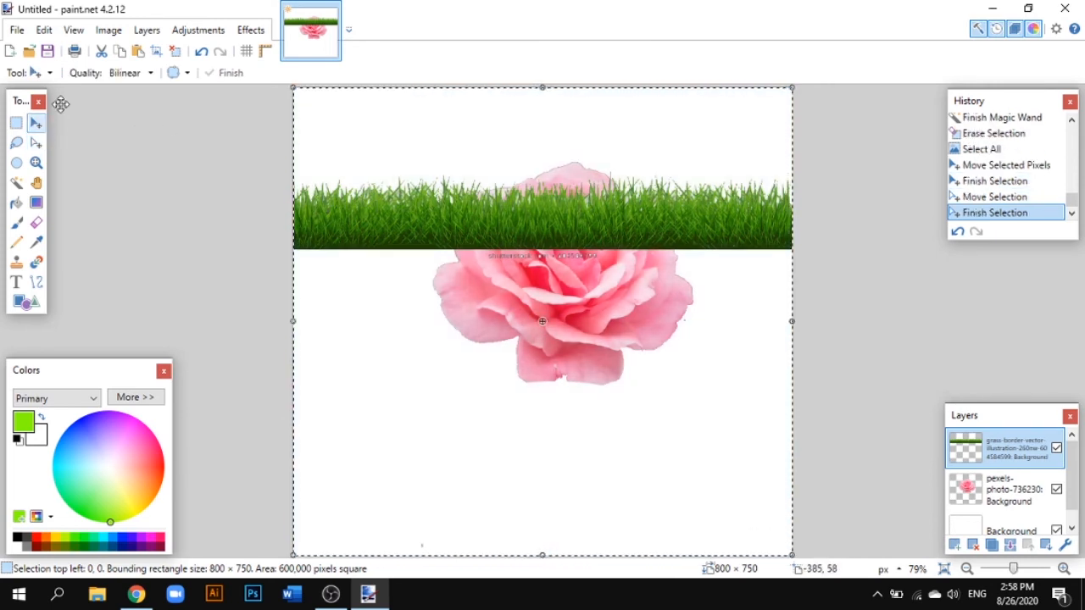
click(512, 199)
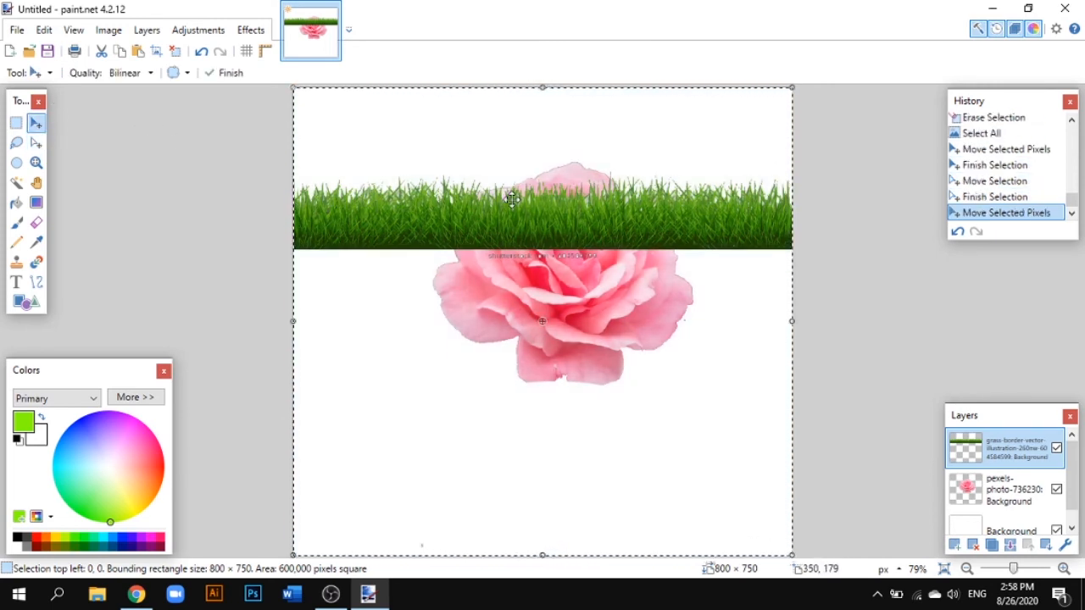
drag(512, 200, 525, 381)
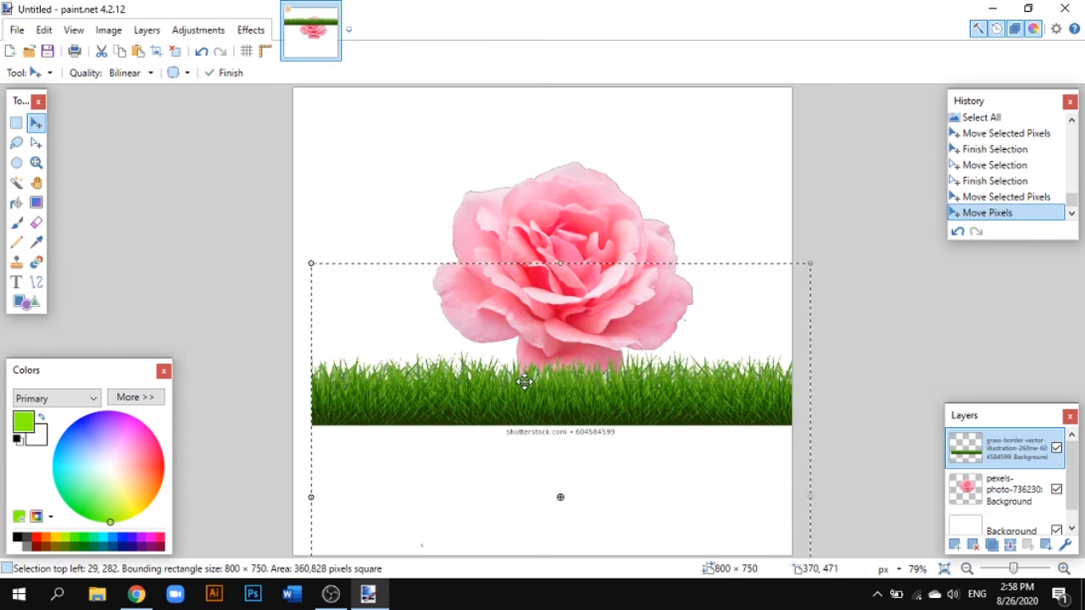
key(Delete)
- Switch to Chrome and clear the "grass" query from the Google Images search
click(136, 595)
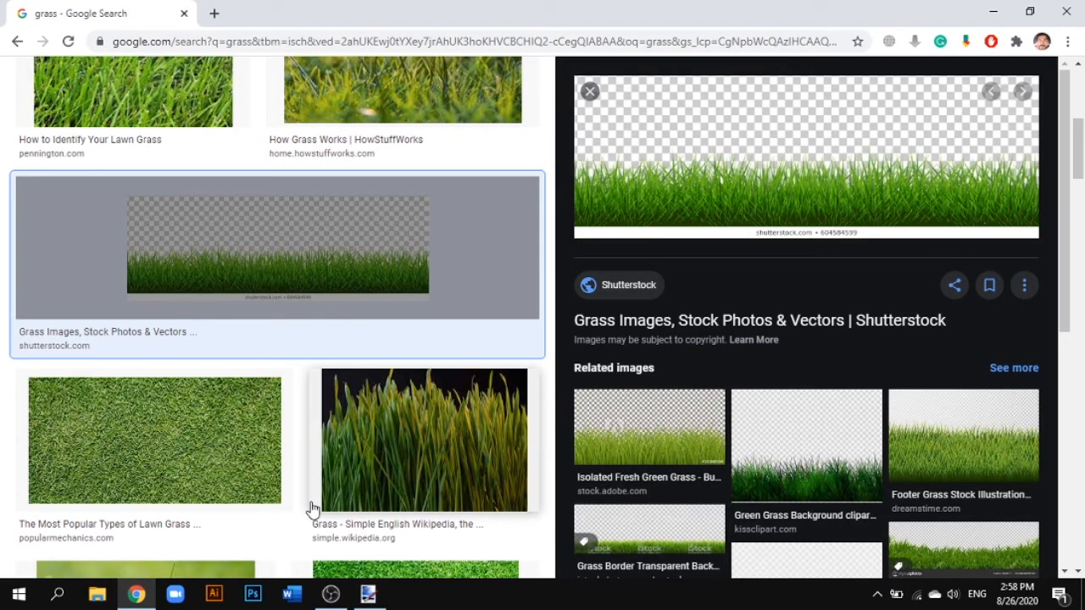
drag(1080, 138, 1080, 78)
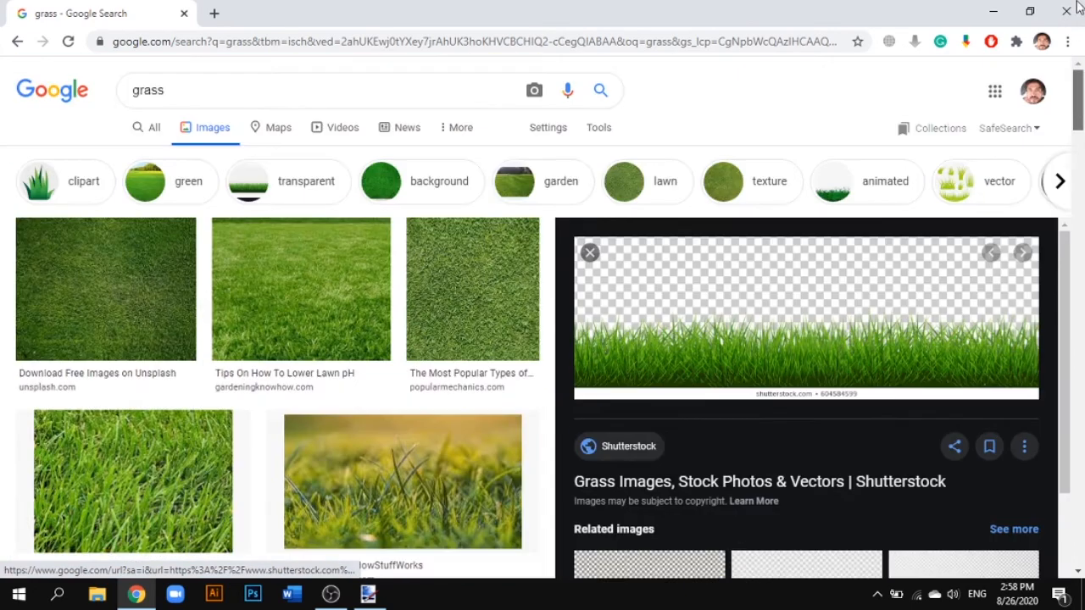
click(363, 92)
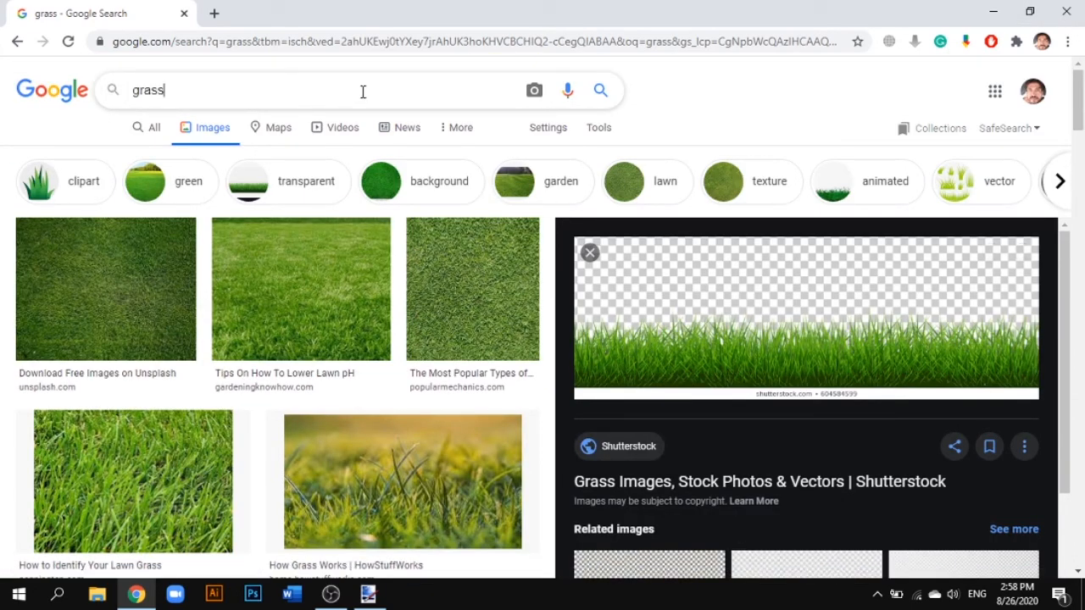
key(BackSpace)
key(BackSpace)
key(BackSpace)
key(BackSpace)
key(BackSpace)
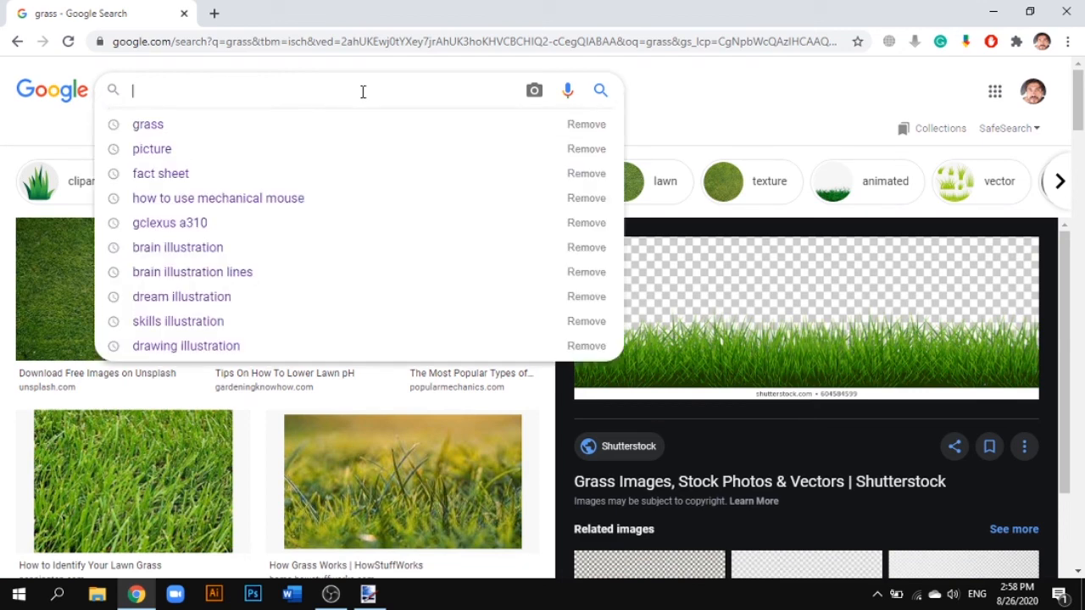
text(any gooo)
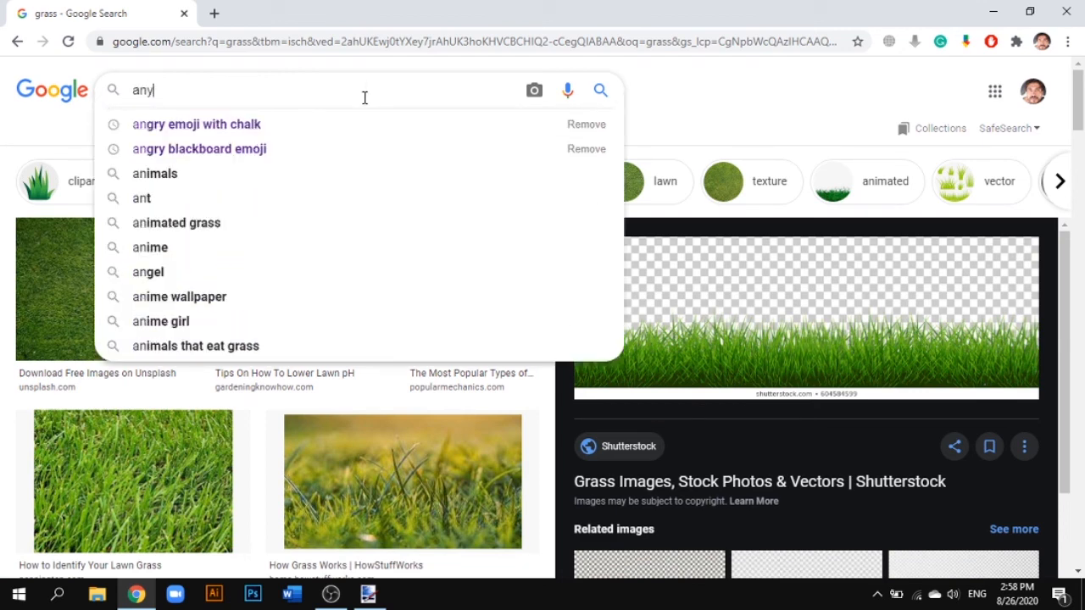
key(BackSpace)
key(BackSpace)
key(BackSpace)
key(BackSpace)
key(BackSpace)
key(BackSpace)
key(BackSpace)
key(BackSpace)
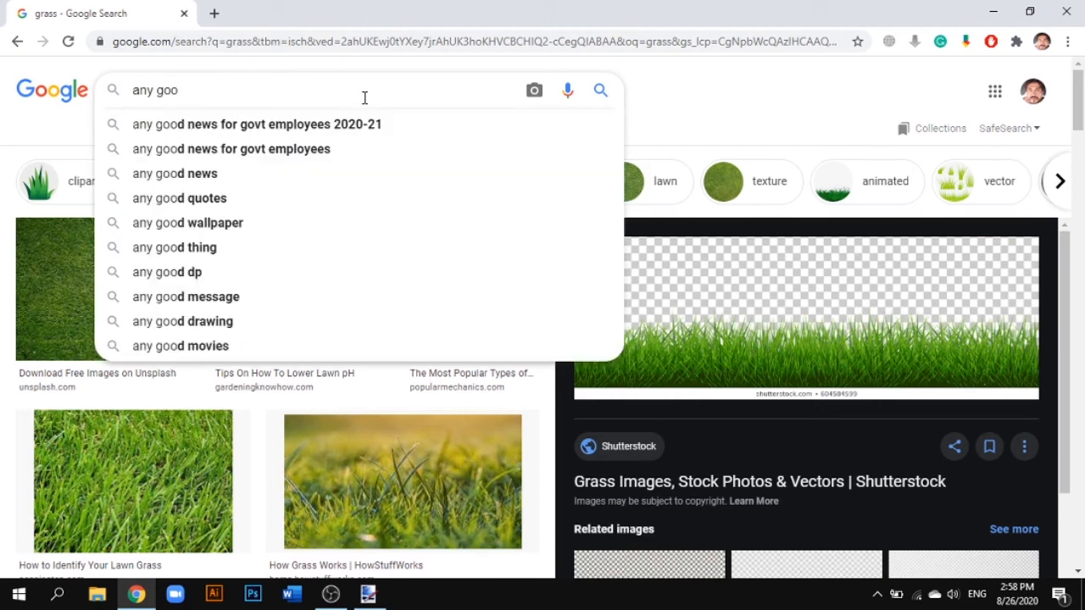
- Search Google Images for "backgroun nature" using the suggested query
text(ba)
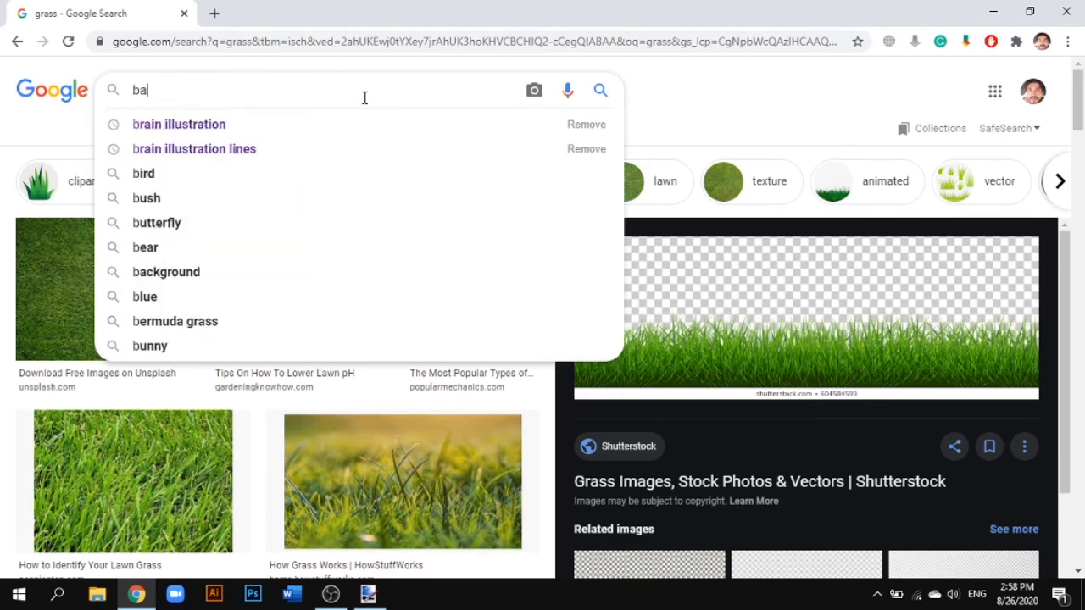
text(ckgroun na)
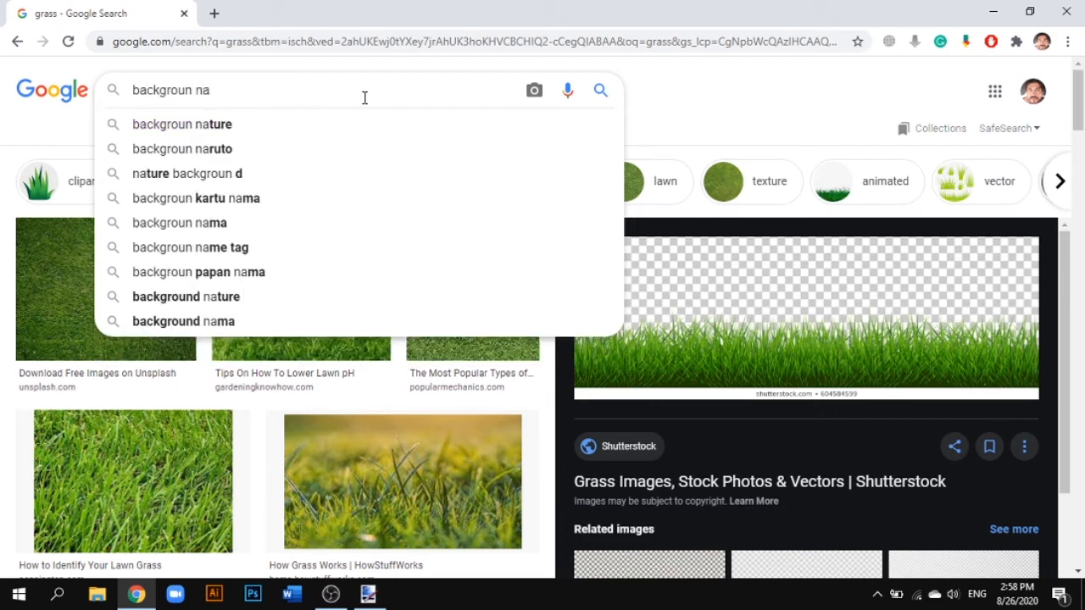
click(194, 126)
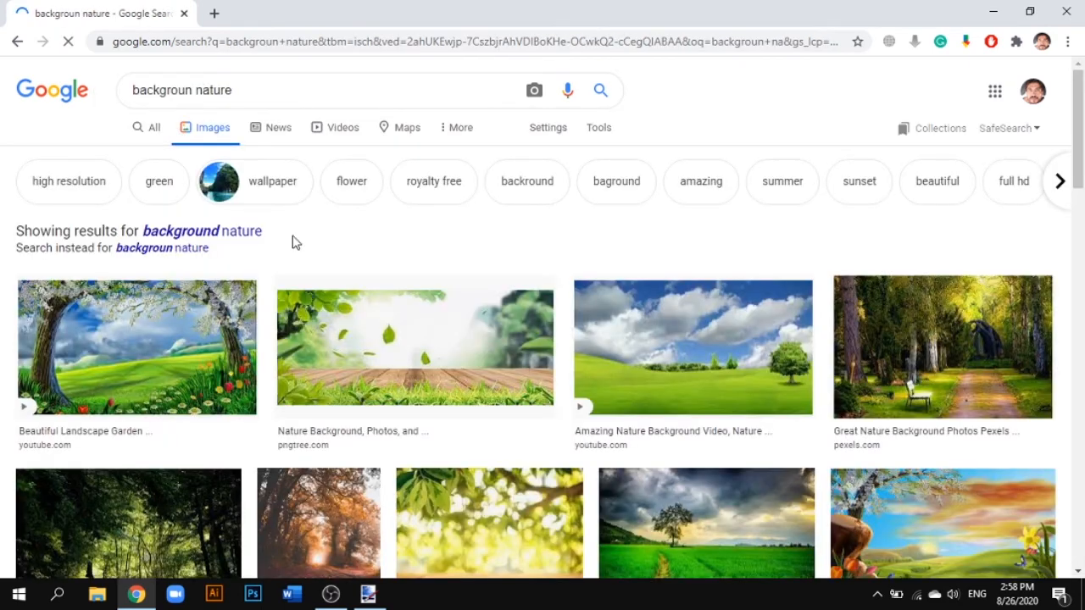
- Open the Beautiful Landscape Garden image from the results and save it as the JPEG file maxresdefault
click(147, 349)
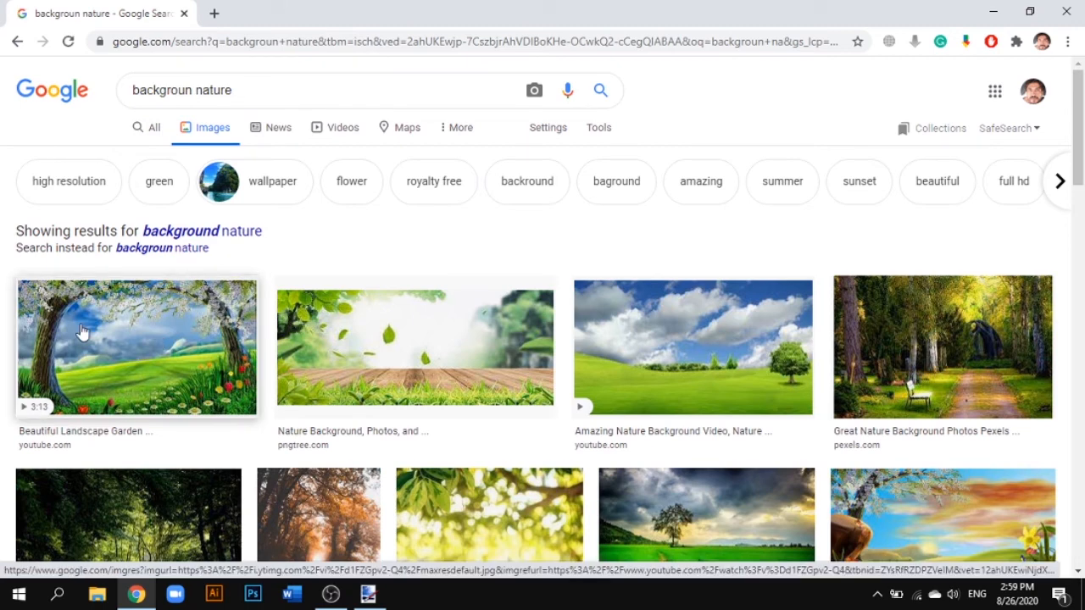
click(168, 394)
right_click(676, 180)
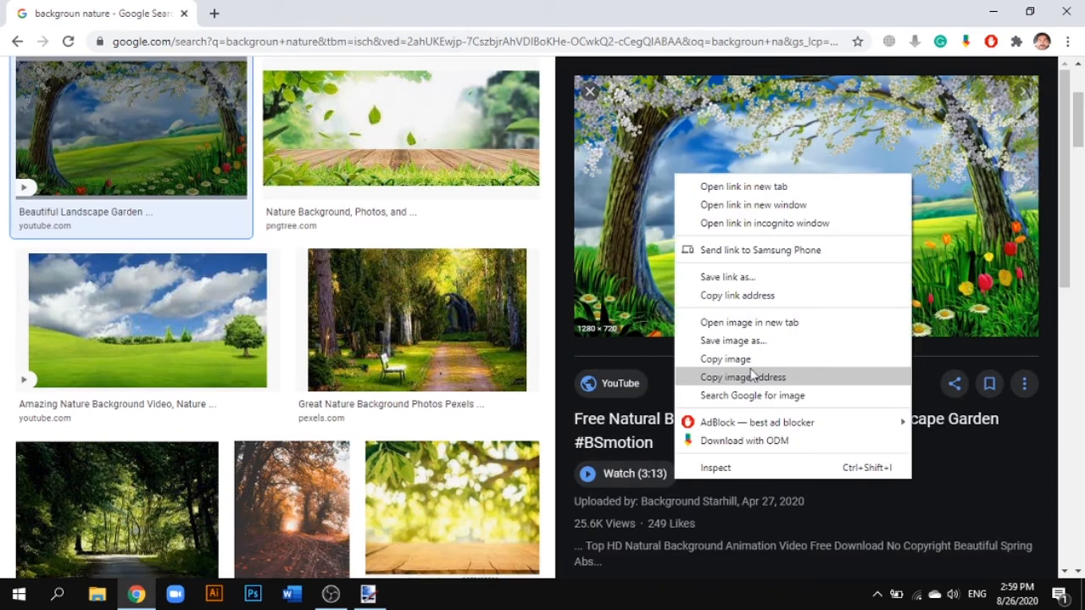
click(734, 351)
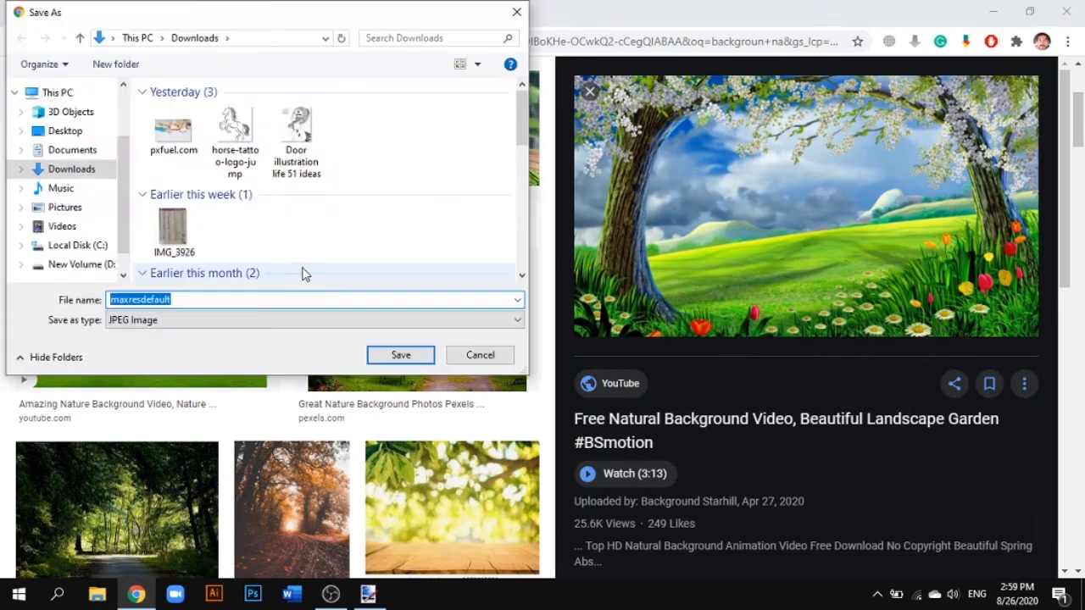
click(401, 355)
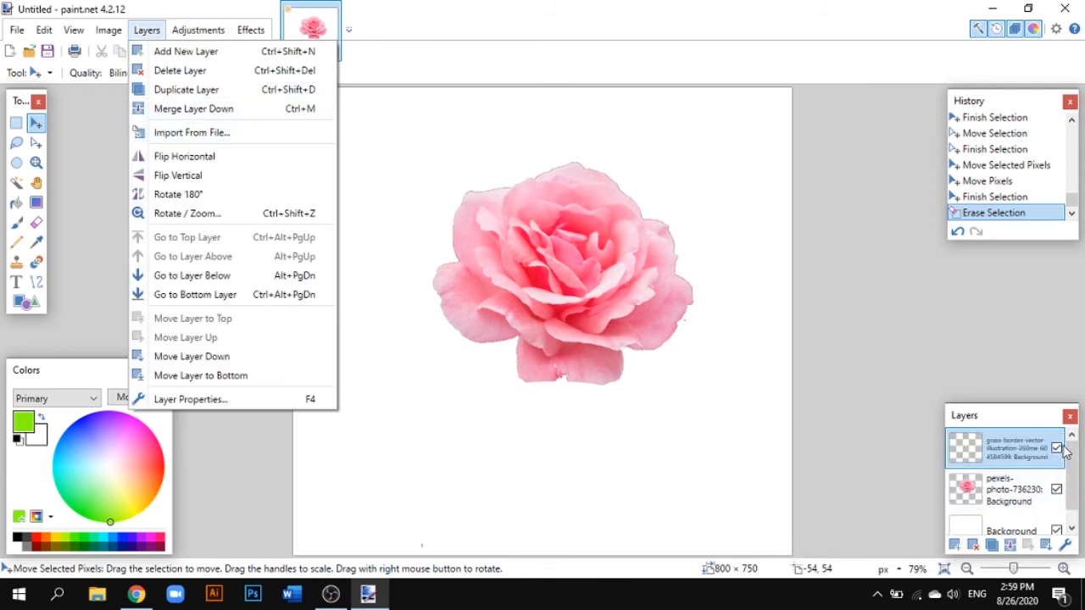
- Switch back to paint.net and hide the emptied grass border layer
click(1065, 451)
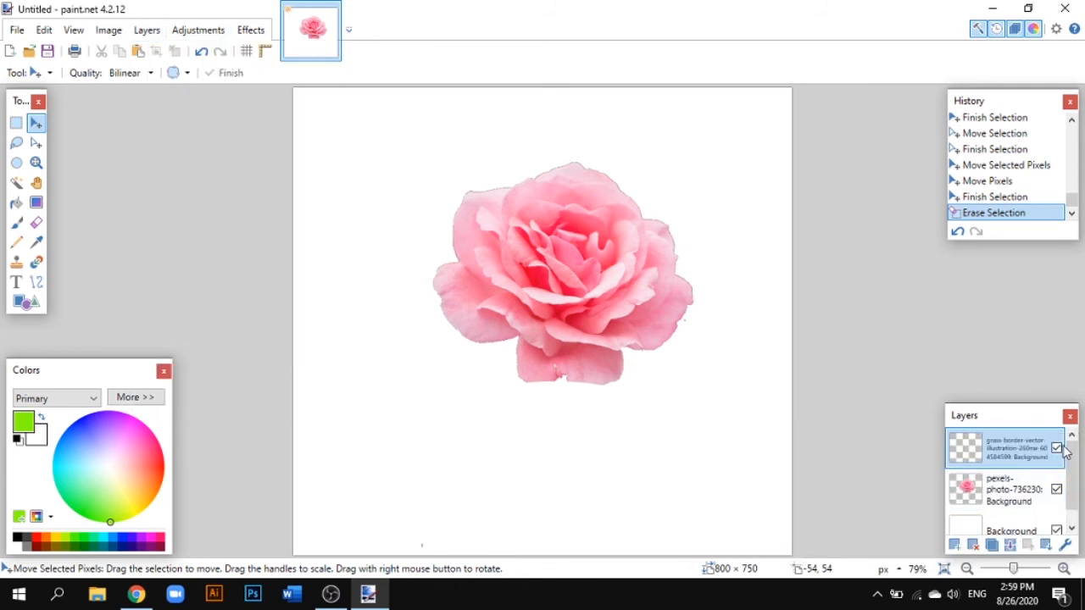
click(1057, 447)
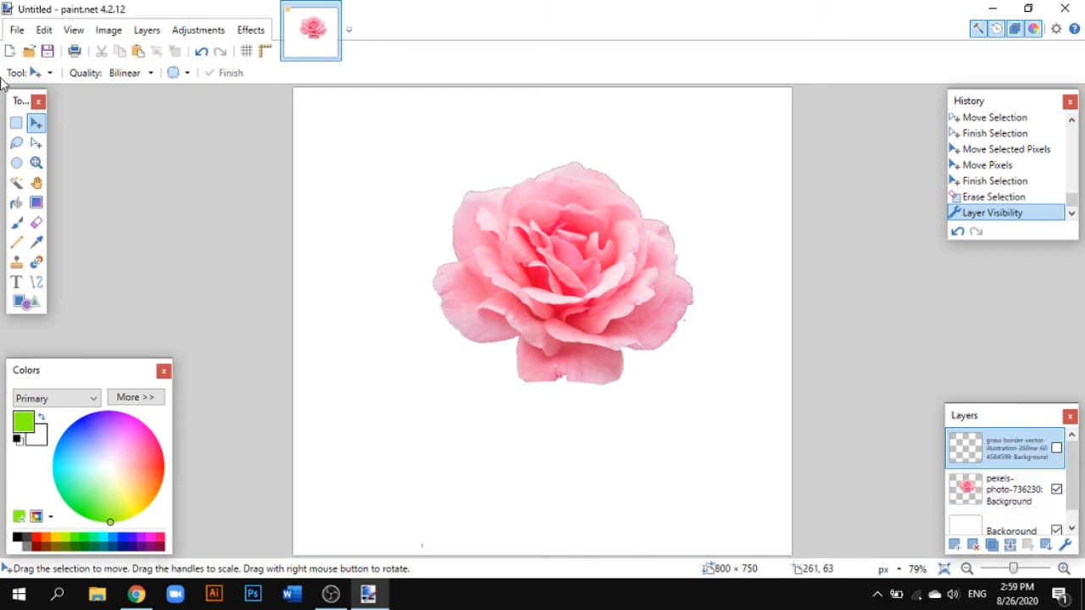
- Import the maxresdefault landscape image from the Downloads folder as a new layer
click(17, 30)
click(17, 31)
click(147, 30)
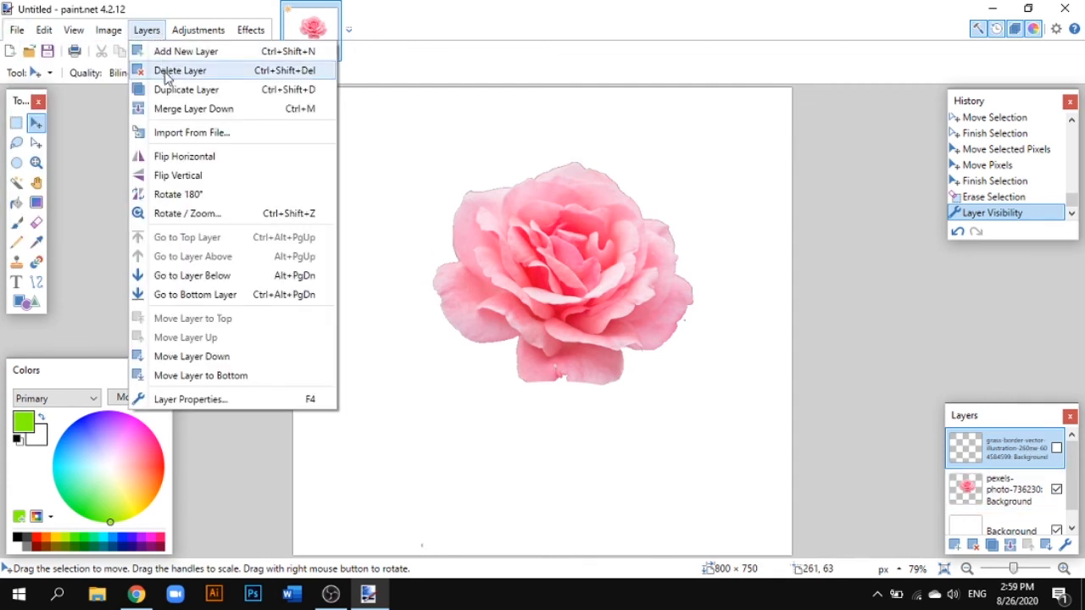
click(188, 142)
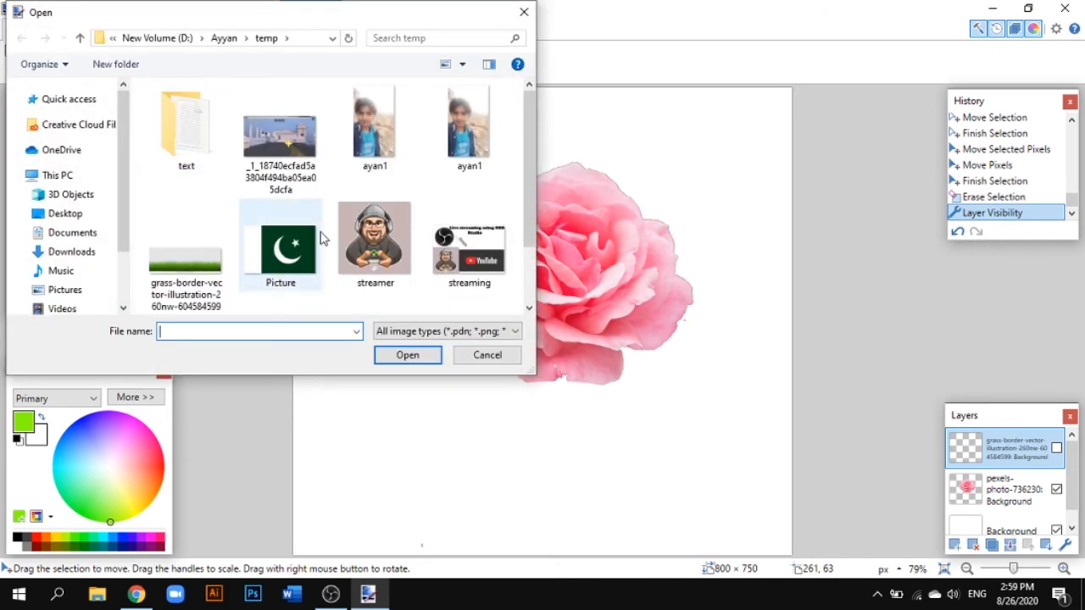
click(78, 252)
double_click(174, 136)
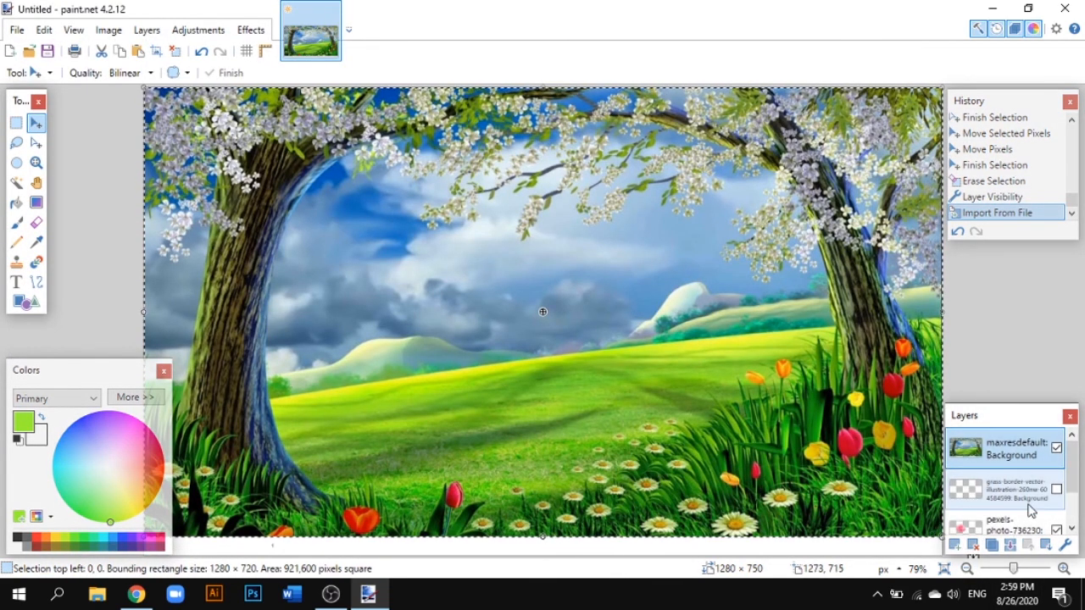
- Move the pexels-photo rose layer up two places, above the maxresdefault landscape layer
drag(1074, 472, 1075, 495)
click(1013, 484)
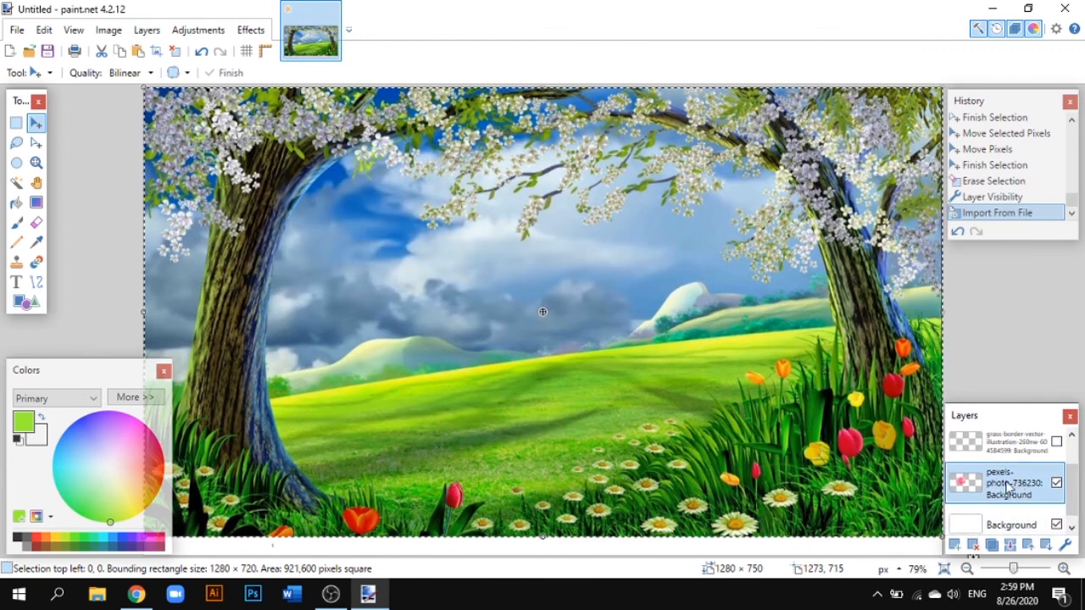
click(1032, 547)
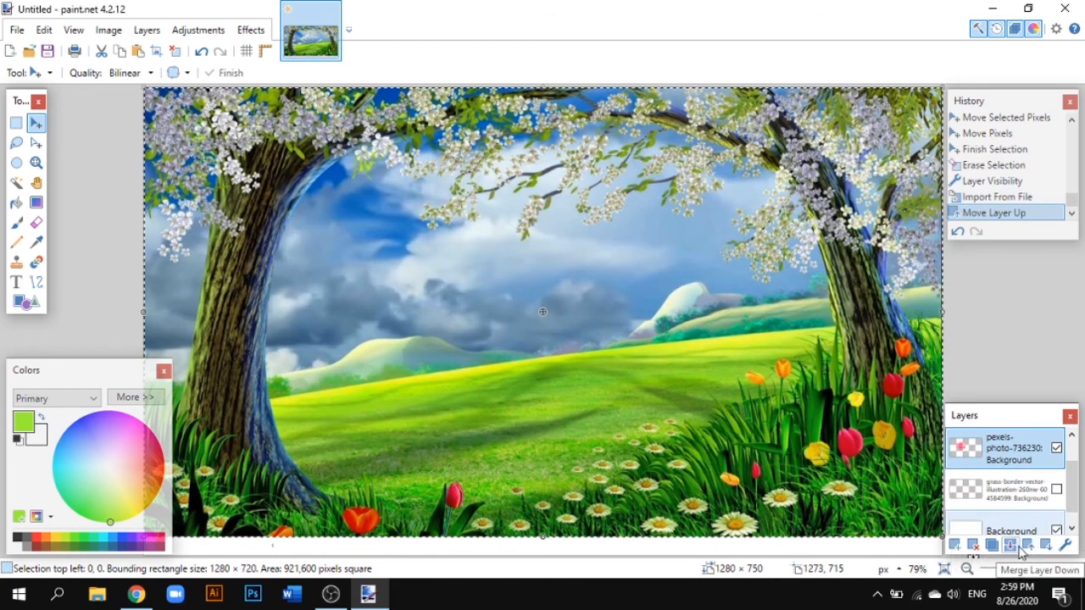
click(1030, 547)
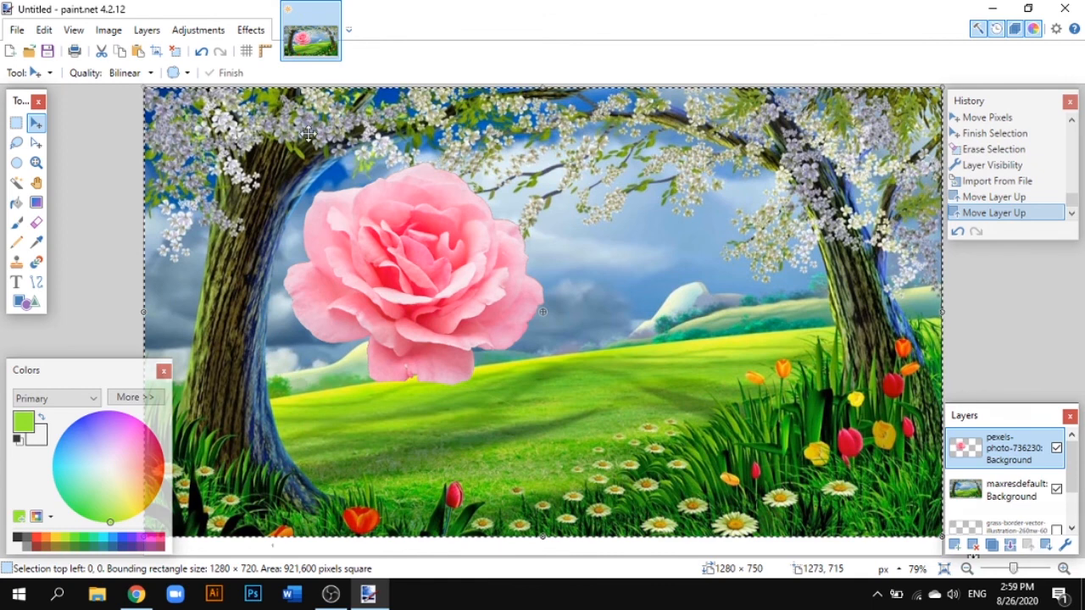
- Move the rose about 157 px right and 136 px down, over the meadow near the middle of the landscape
click(397, 255)
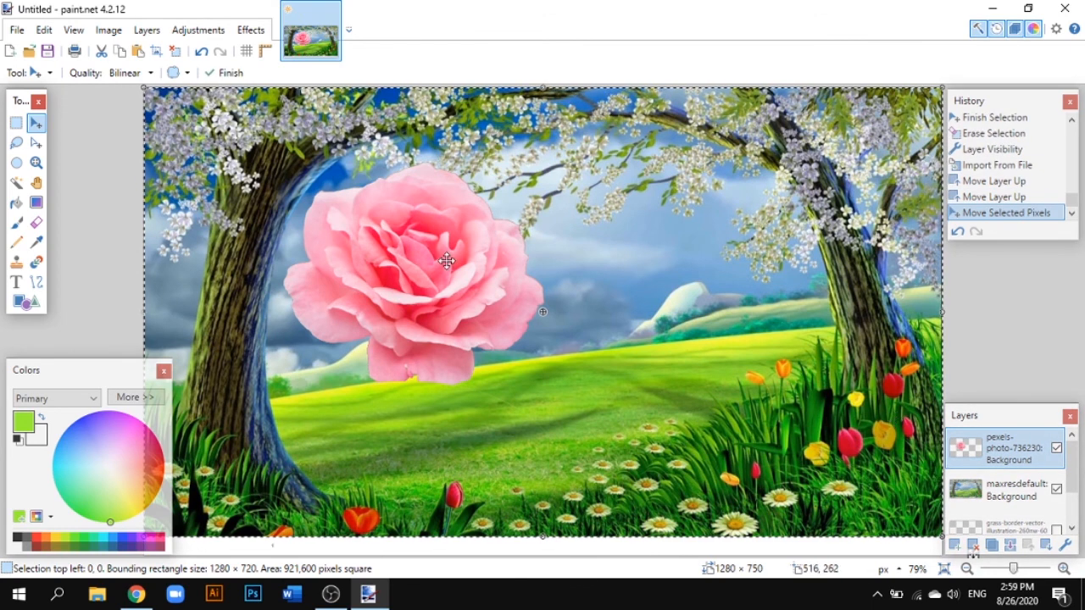
drag(446, 260, 545, 346)
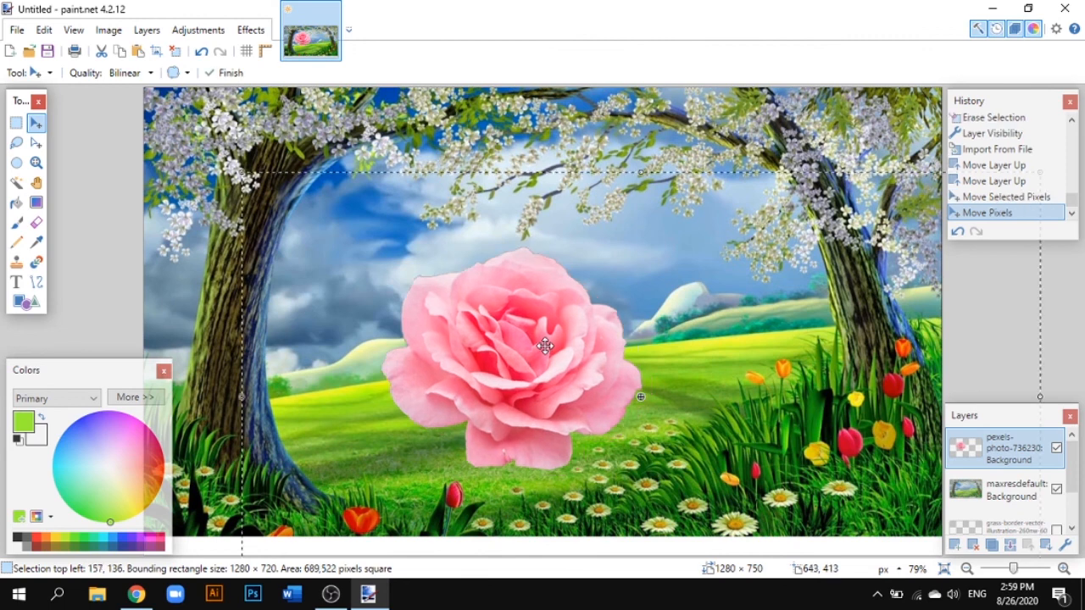
click(1069, 280)
click(136, 596)
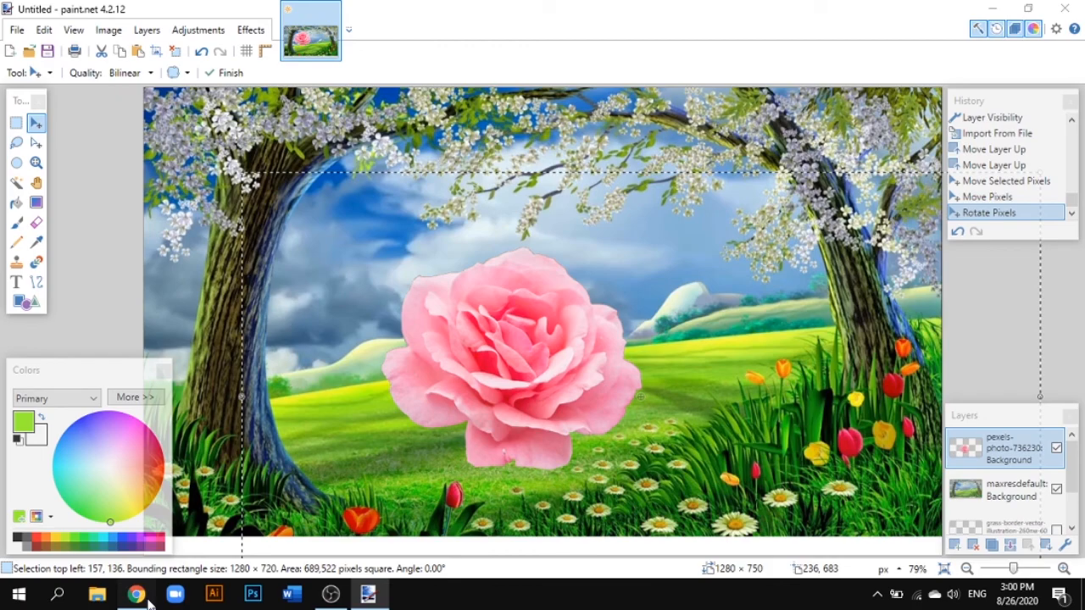
click(148, 598)
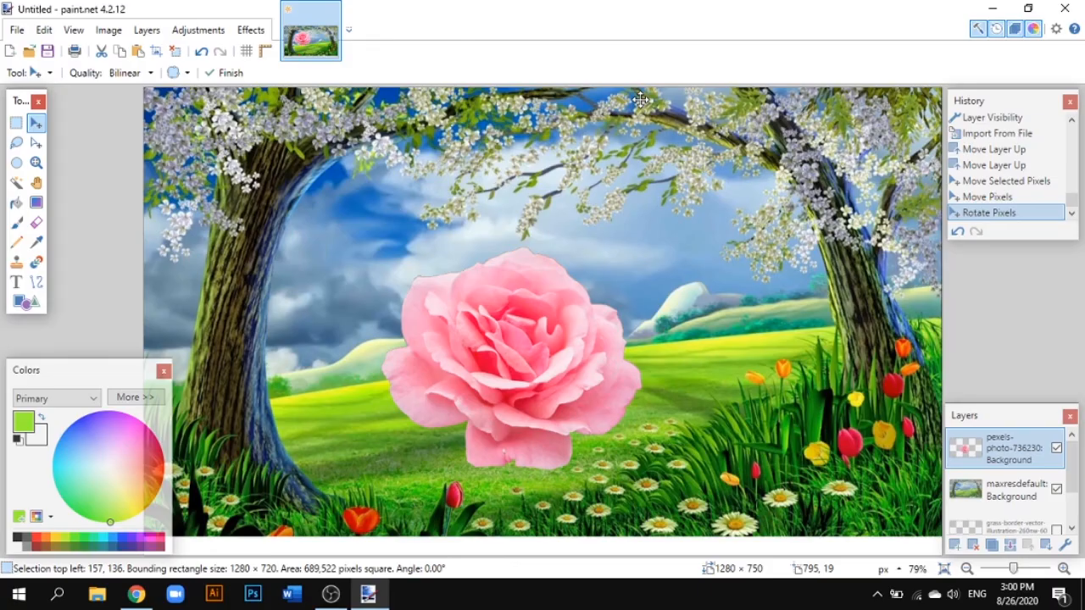
click(641, 99)
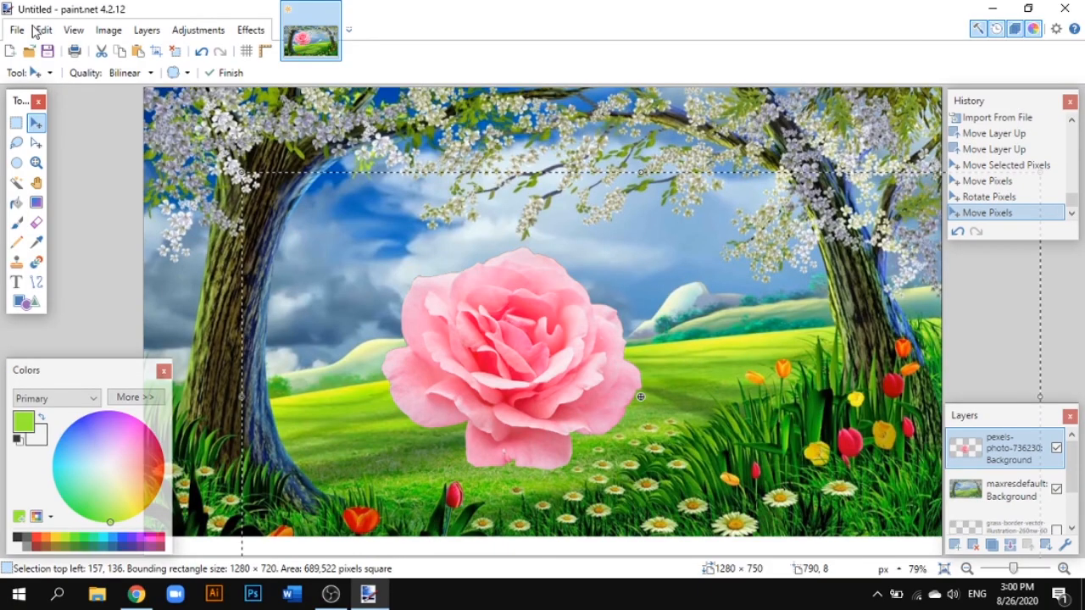